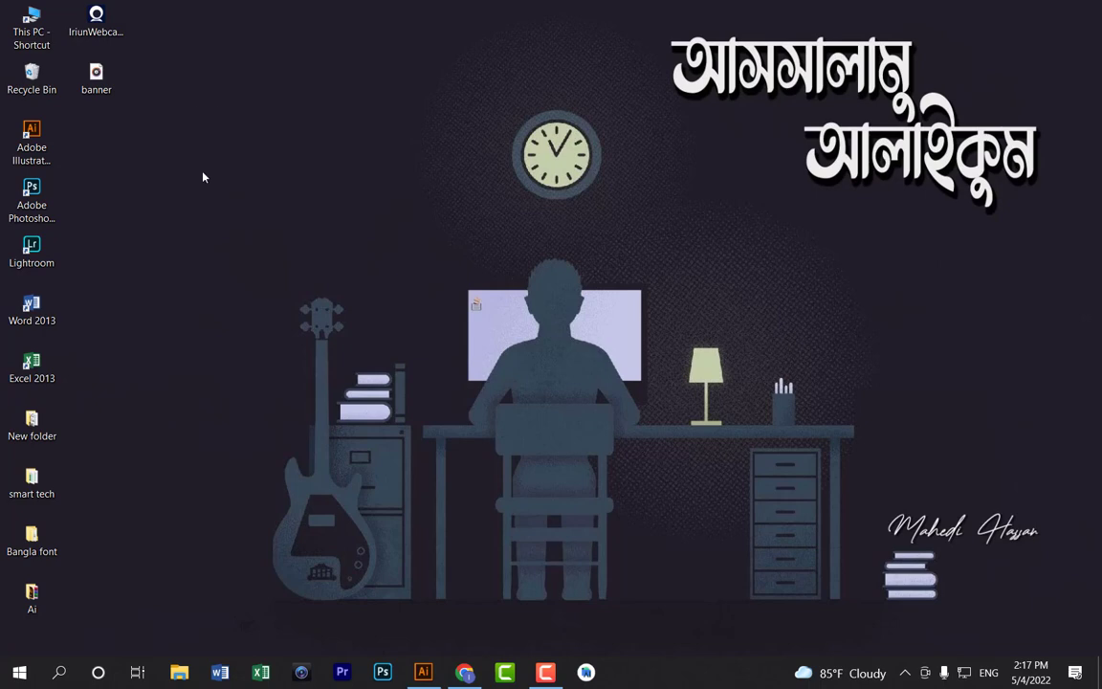
Refresh the desktop several times from its right-click menu.
right_click(479, 247)
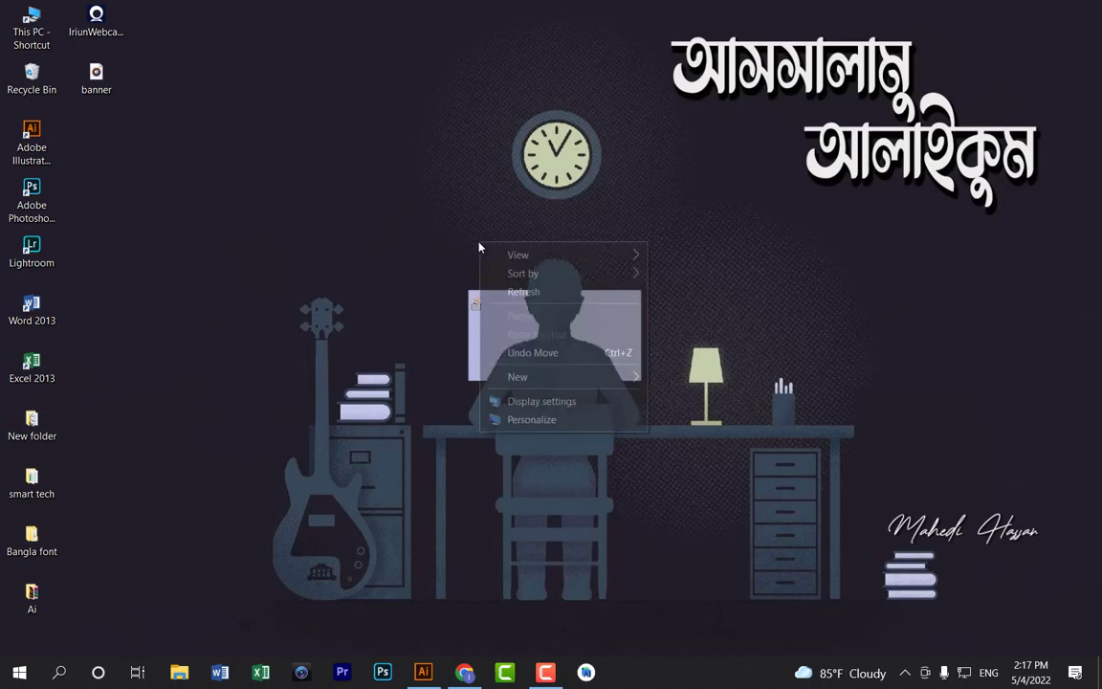
click(500, 291)
right_click(492, 277)
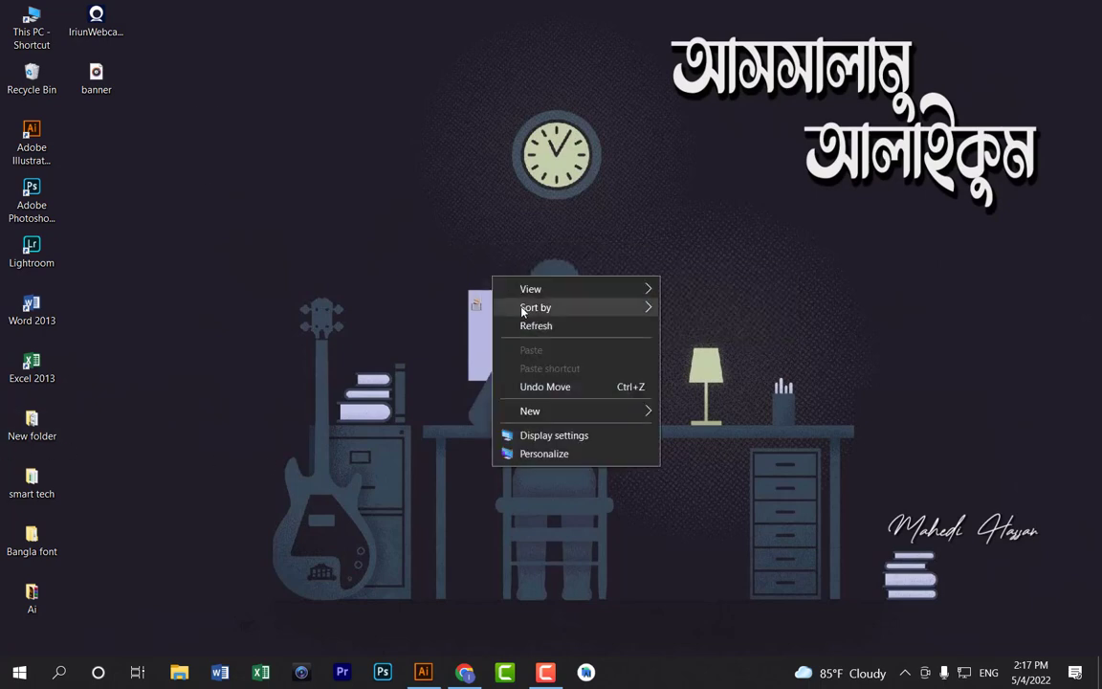
click(524, 324)
right_click(479, 274)
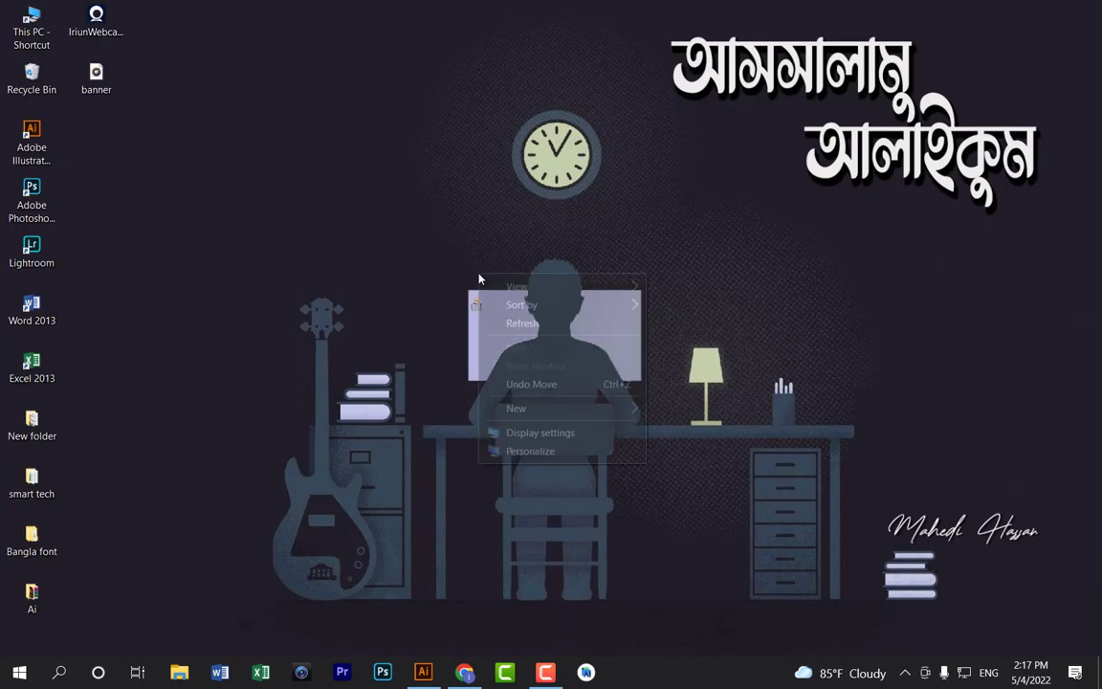
click(522, 323)
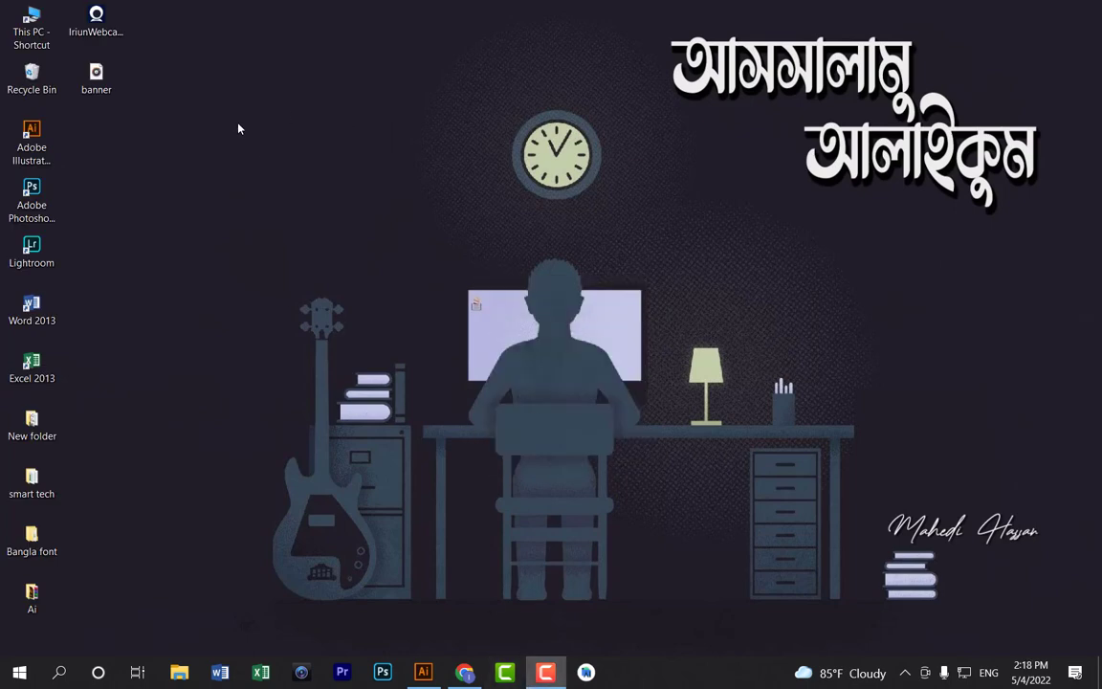
right_click(468, 221)
click(502, 270)
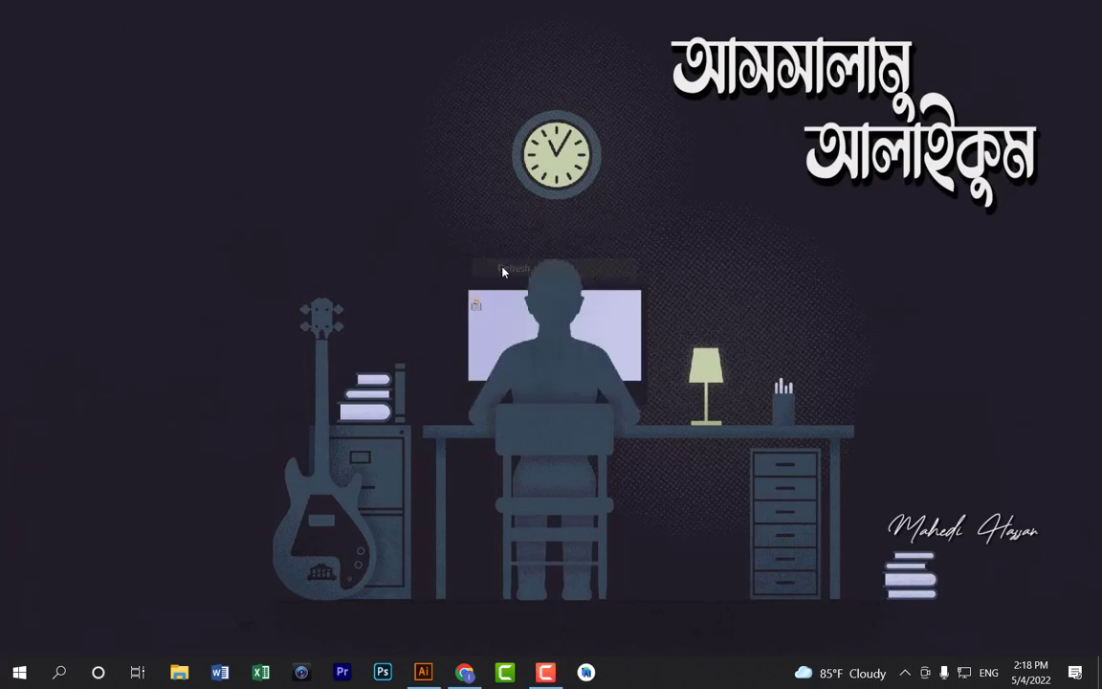
right_click(502, 270)
click(522, 314)
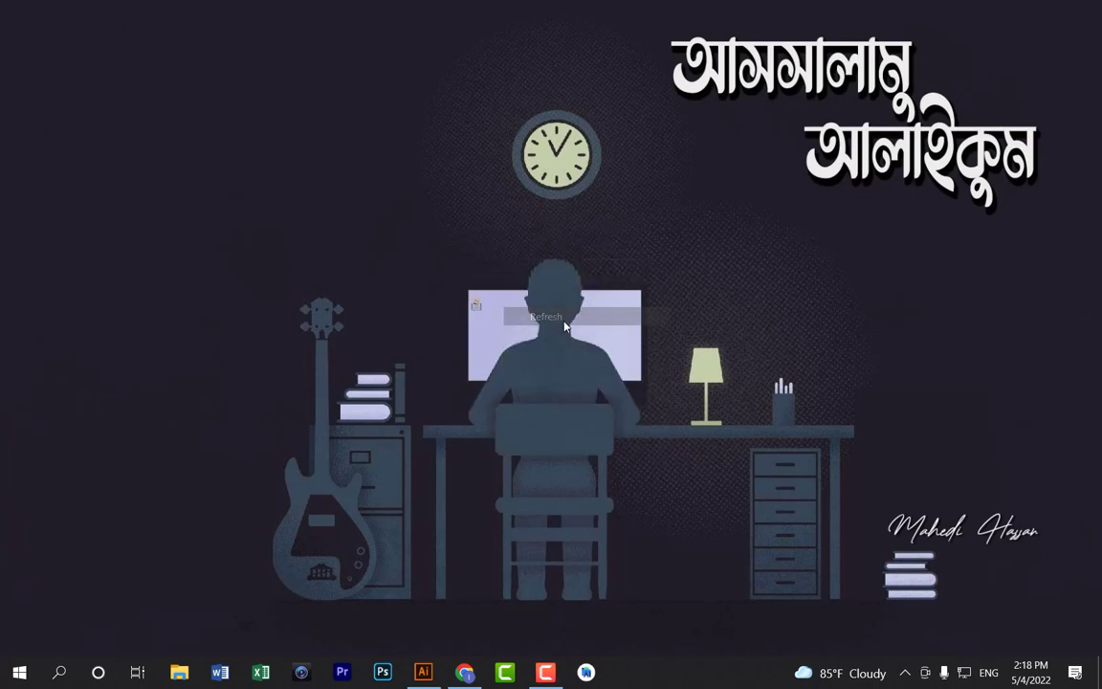
Switch to the Untitled-2 document and zoom in and out over the photo, heart and flower assets.
mouse_move(423, 672)
click(460, 610)
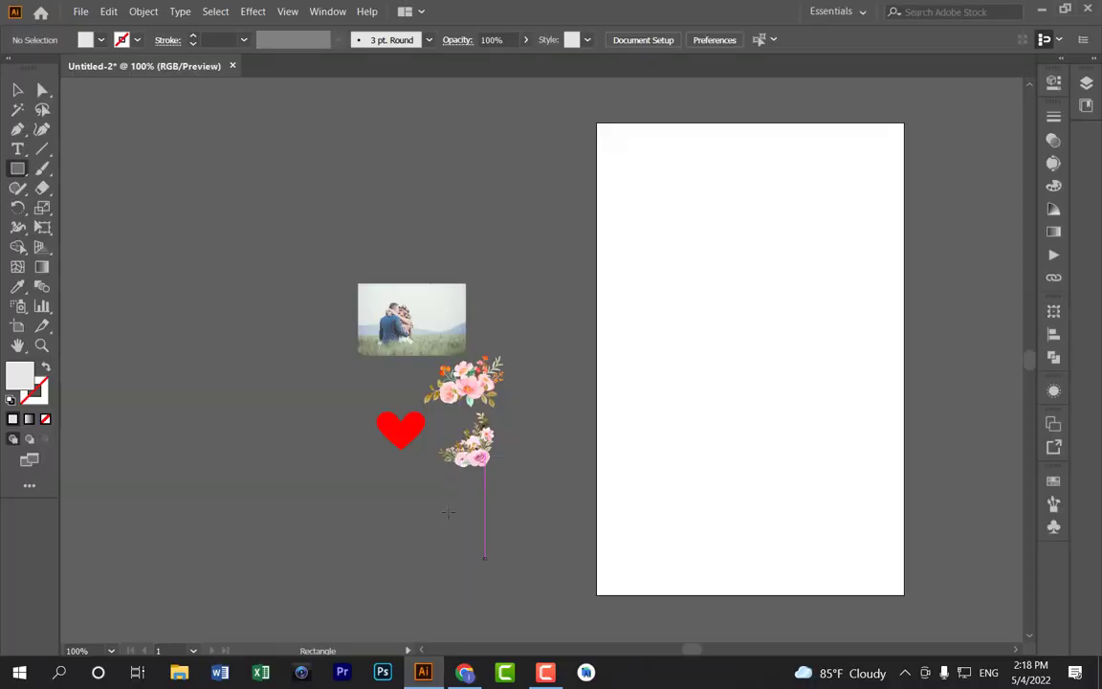
click(17, 89)
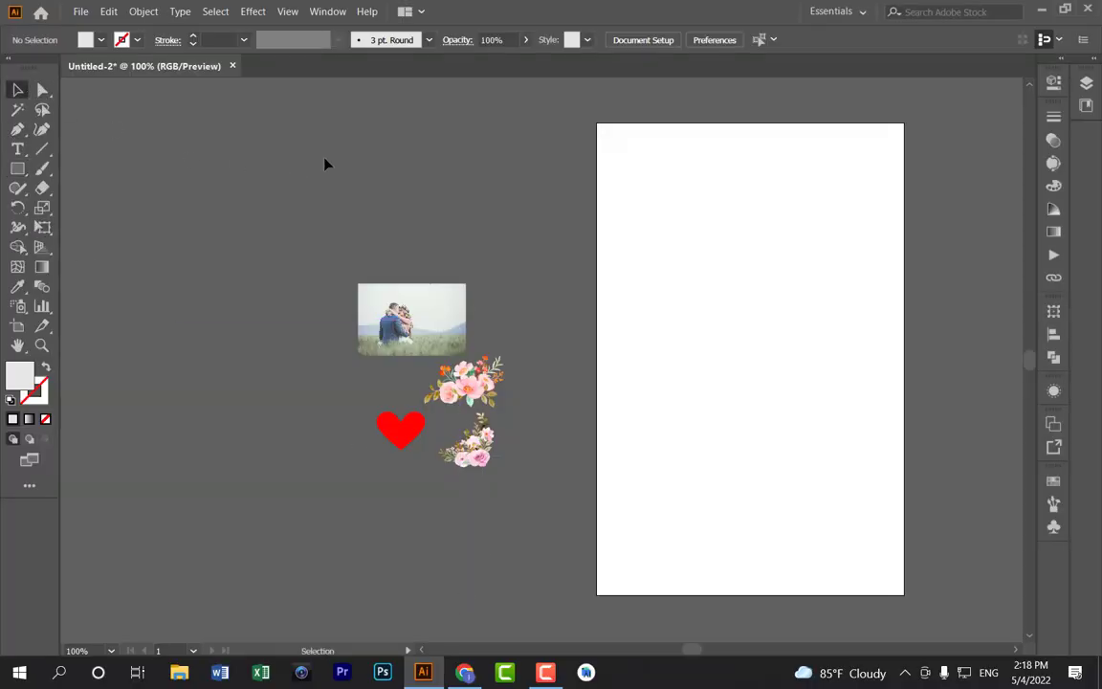
drag(284, 205, 542, 518)
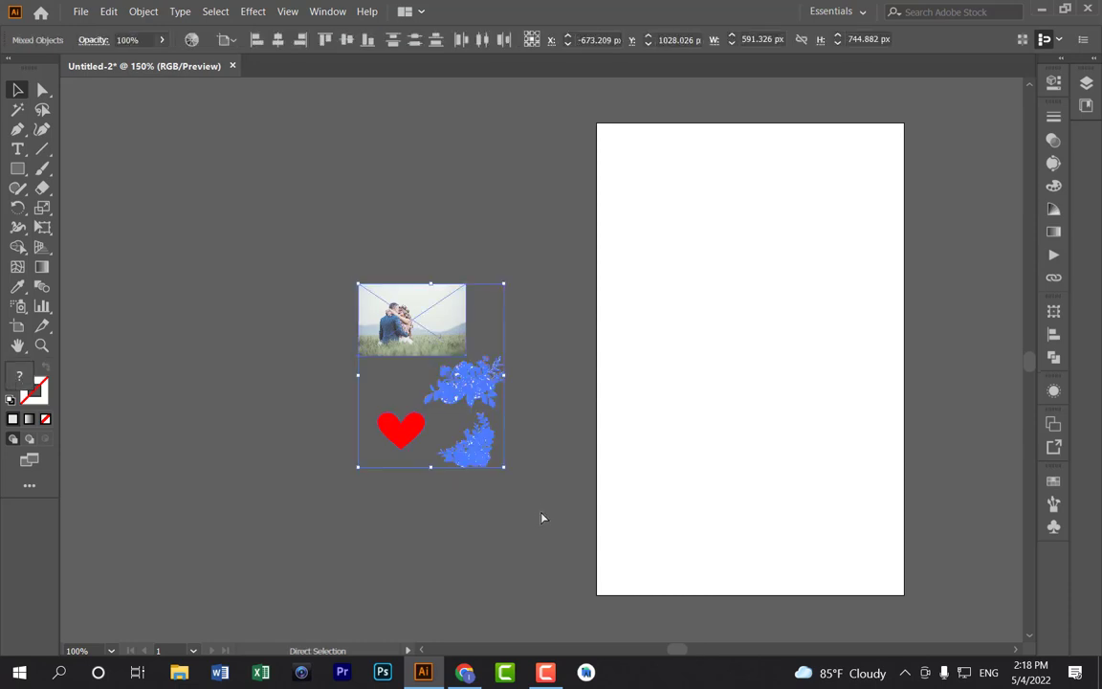
key(ctrl+plus)
key(ctrl+plus)
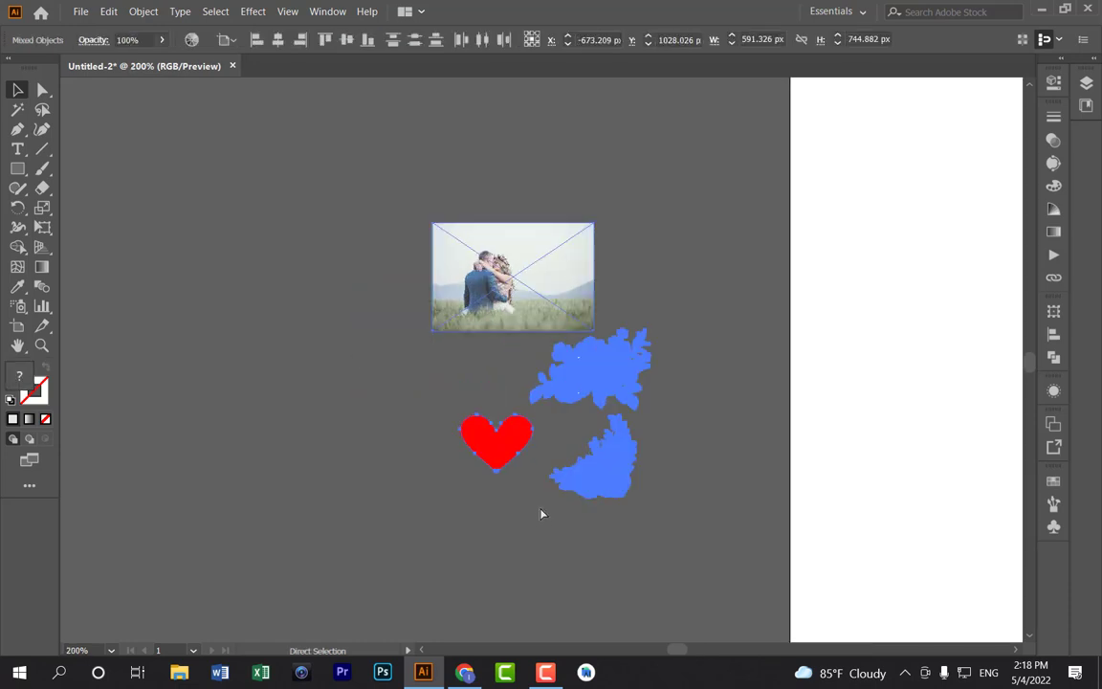
click(339, 425)
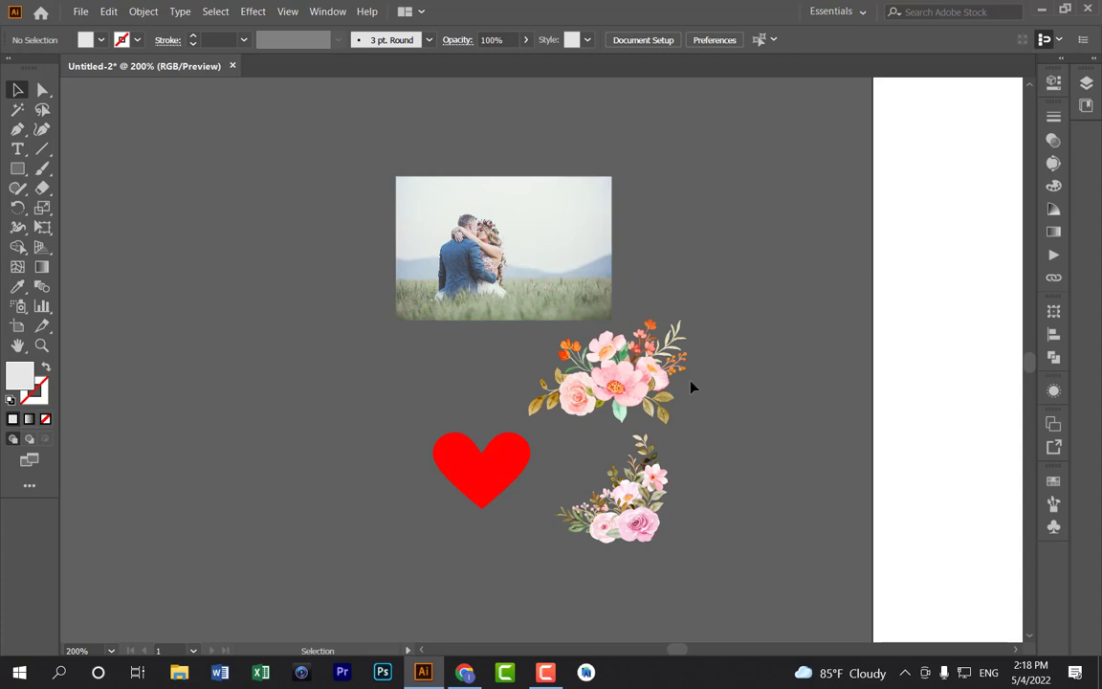
key(ctrl)
key(ctrl+minus)
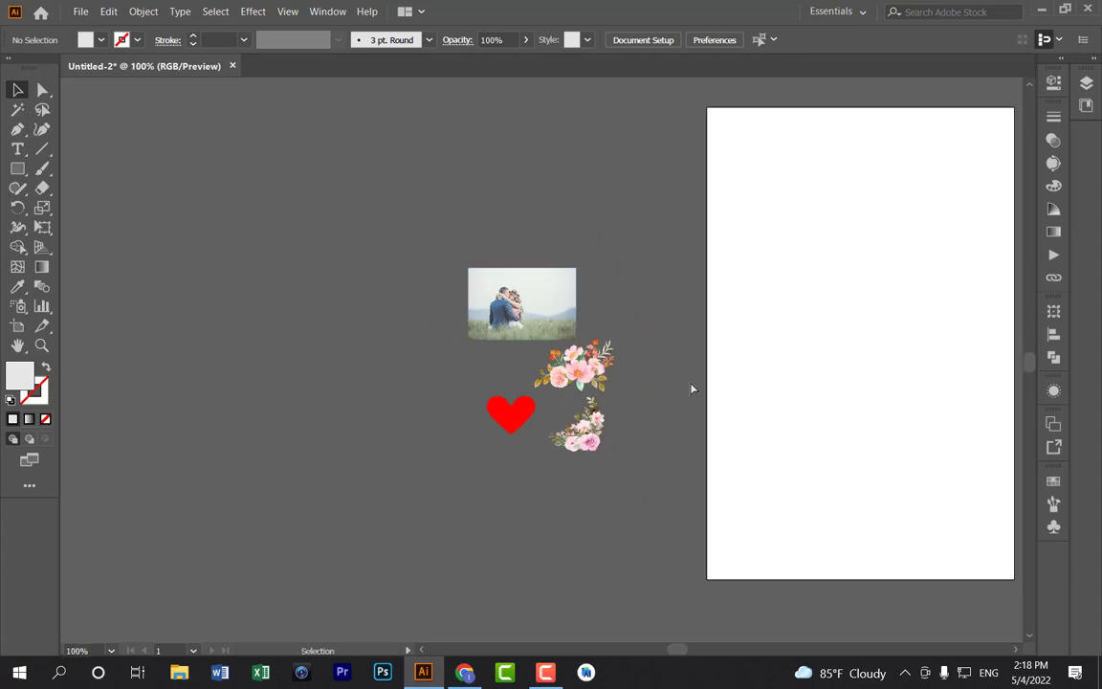
scroll(693, 389, right, 2)
scroll(691, 386, right, 1)
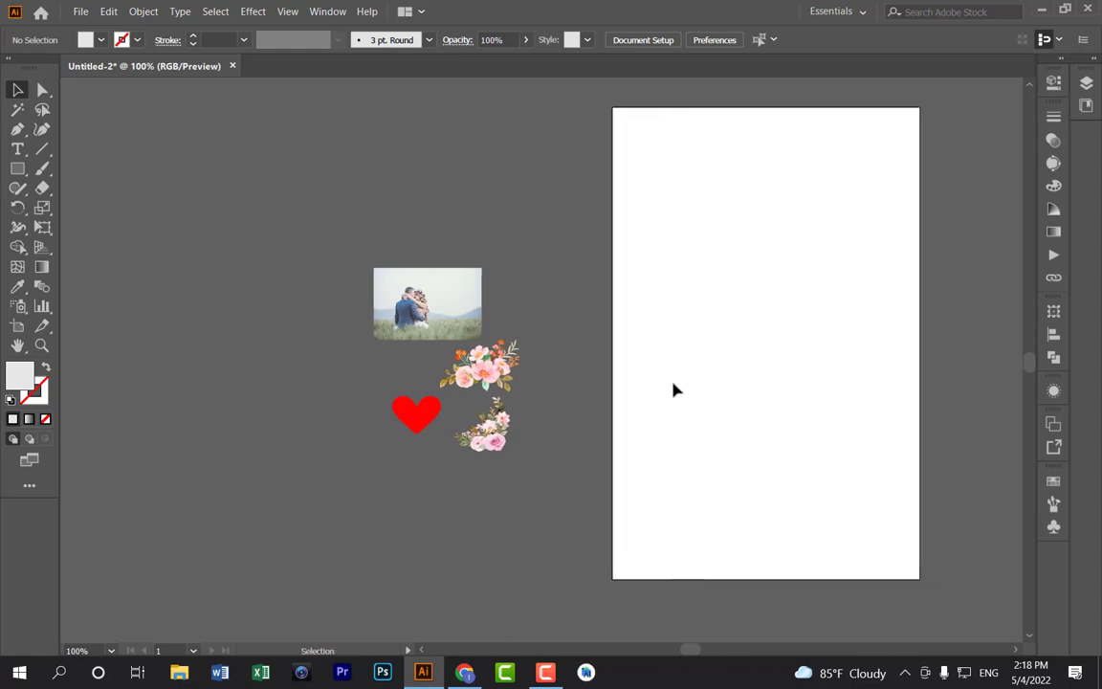
Draw a rectangle over the entire artboard and fill it with a light grey swatch.
click(17, 166)
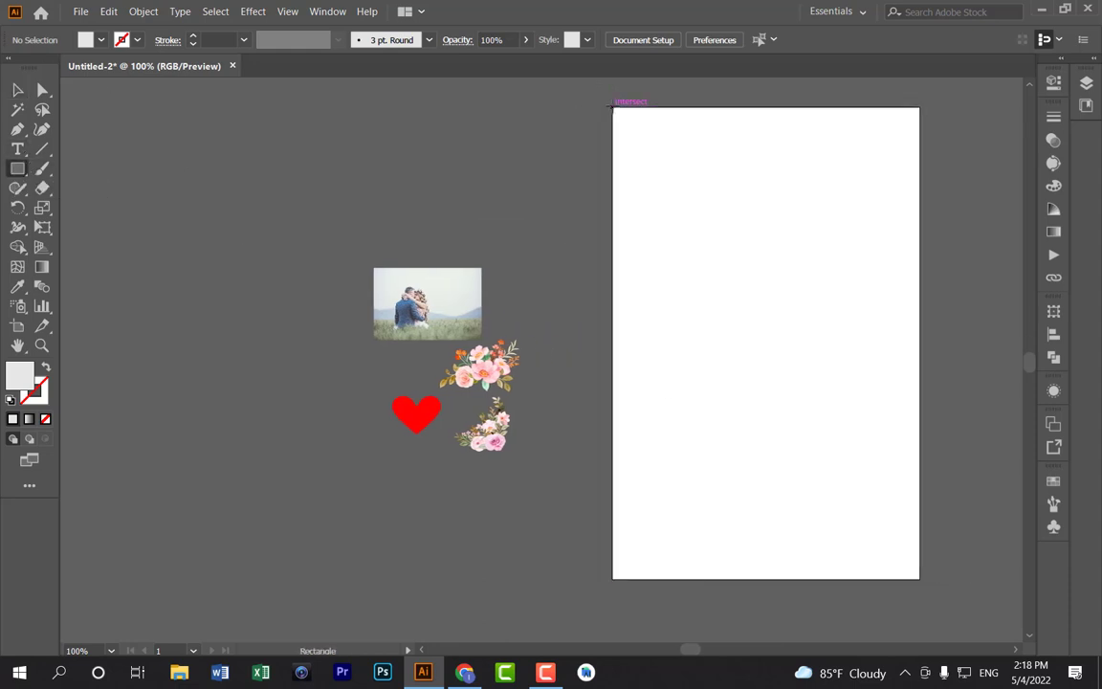
mouse_move(613, 108)
mouse_down()
mouse_move(761, 422)
mouse_move(920, 577)
mouse_up()
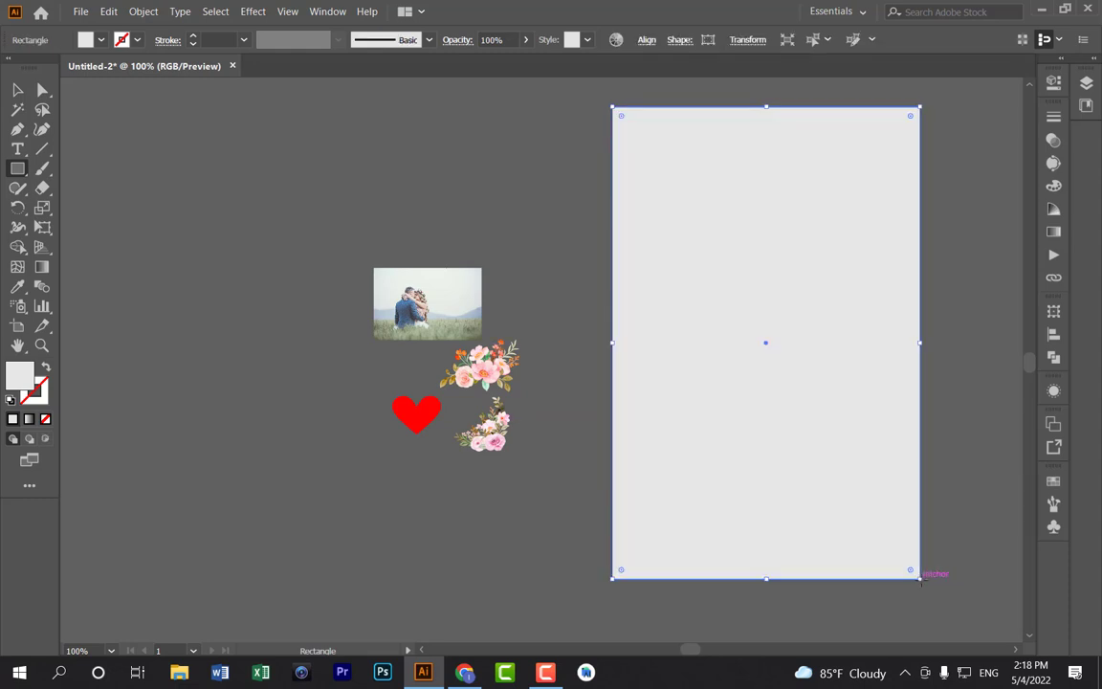
click(92, 40)
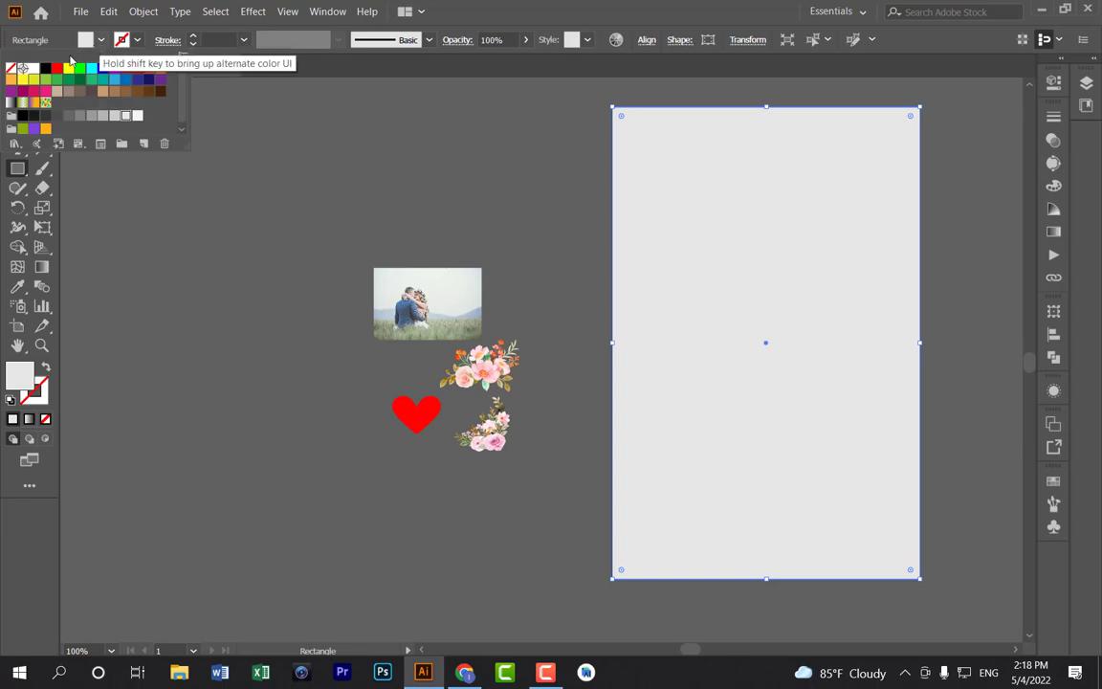
click(113, 115)
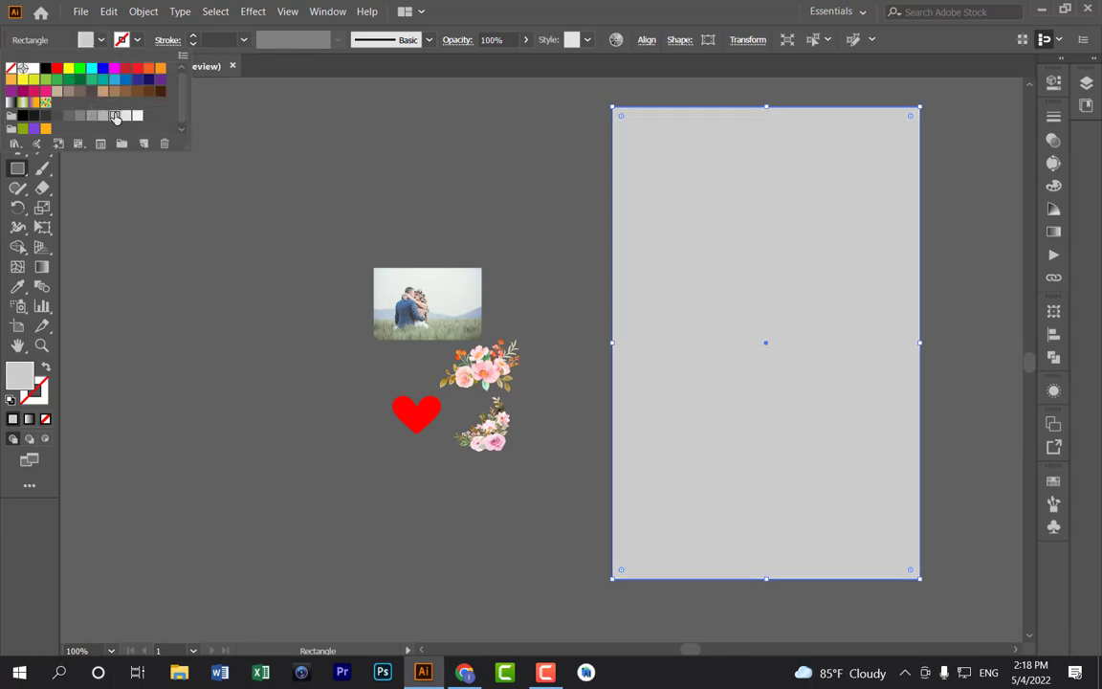
click(102, 44)
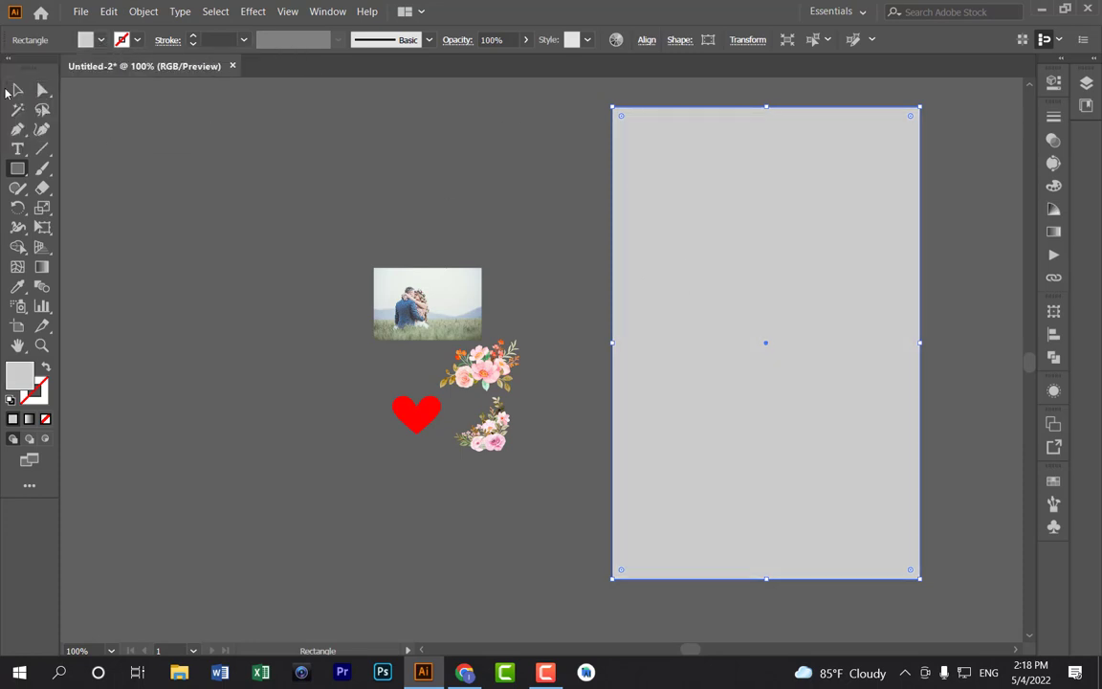
click(17, 90)
click(290, 161)
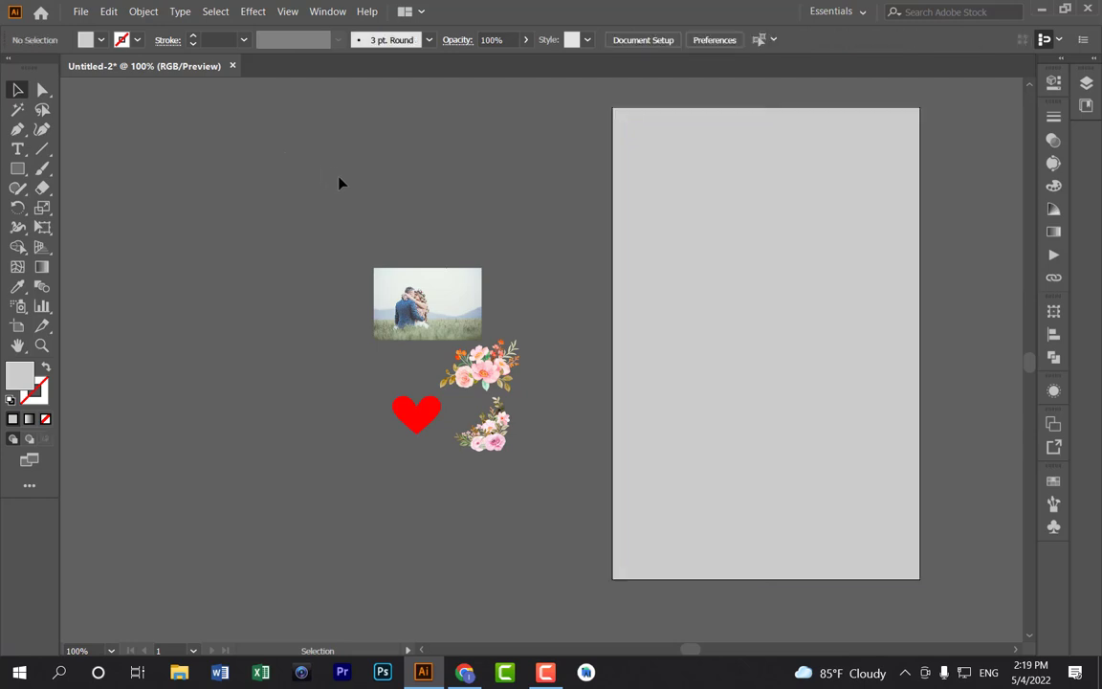
scroll(360, 347, right, 1)
scroll(362, 347, right, 1)
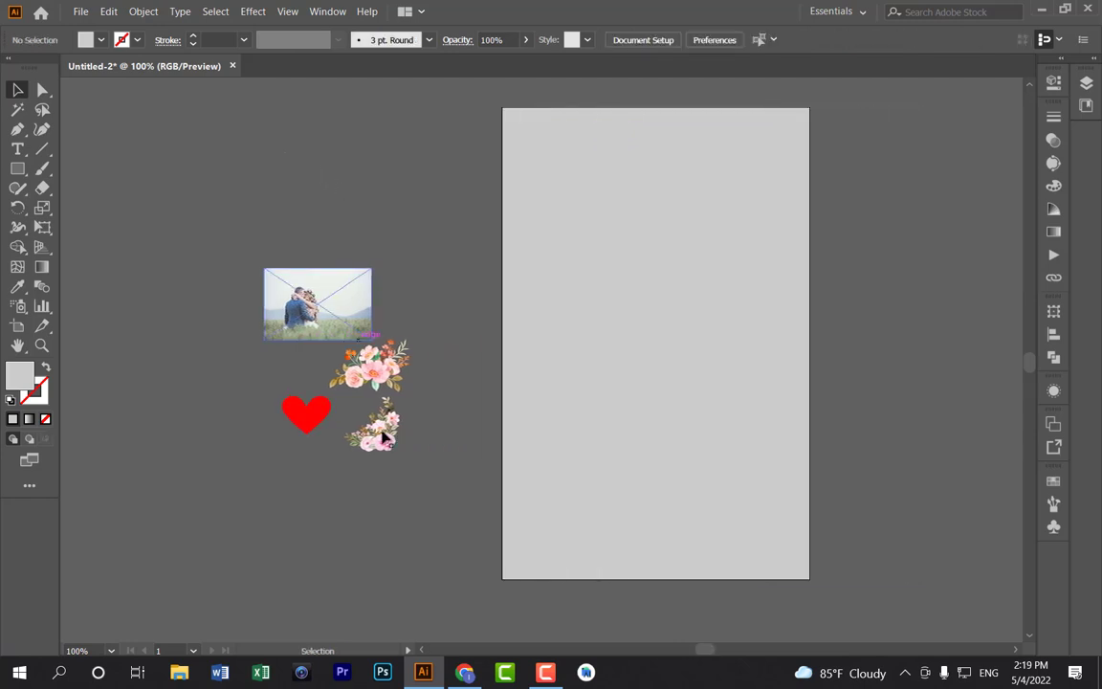
Move the lower flower cluster onto the artboard's bottom-right corner and enlarge it.
click(375, 436)
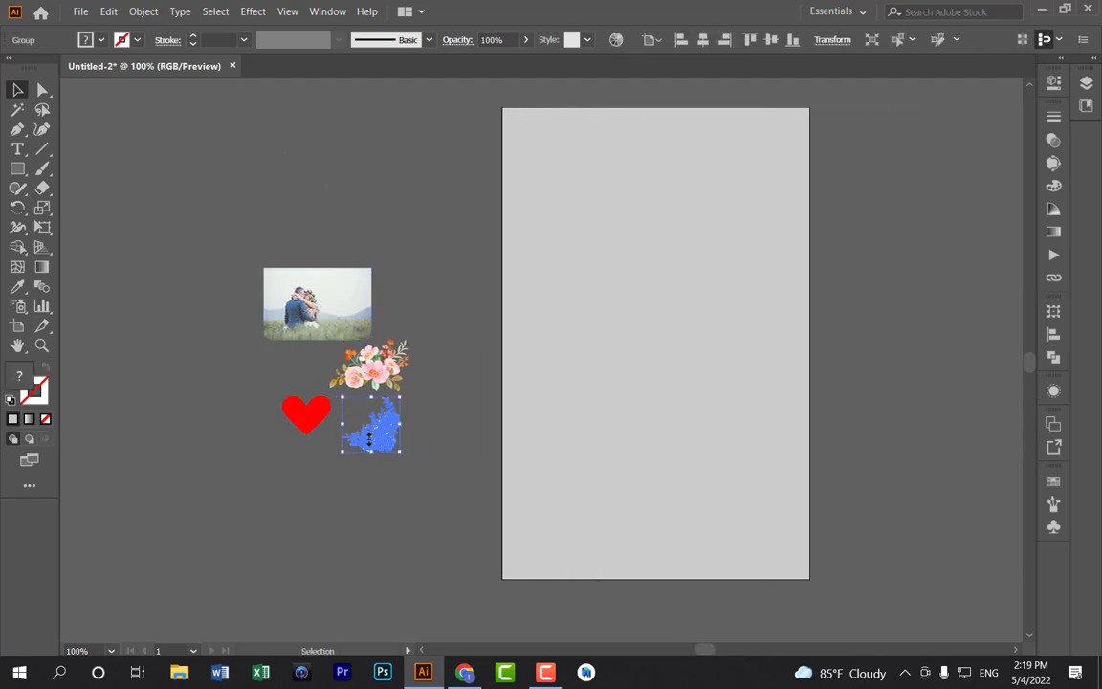
mouse_move(371, 440)
mouse_down()
mouse_move(790, 562)
mouse_move(783, 569)
mouse_move(793, 535)
mouse_up()
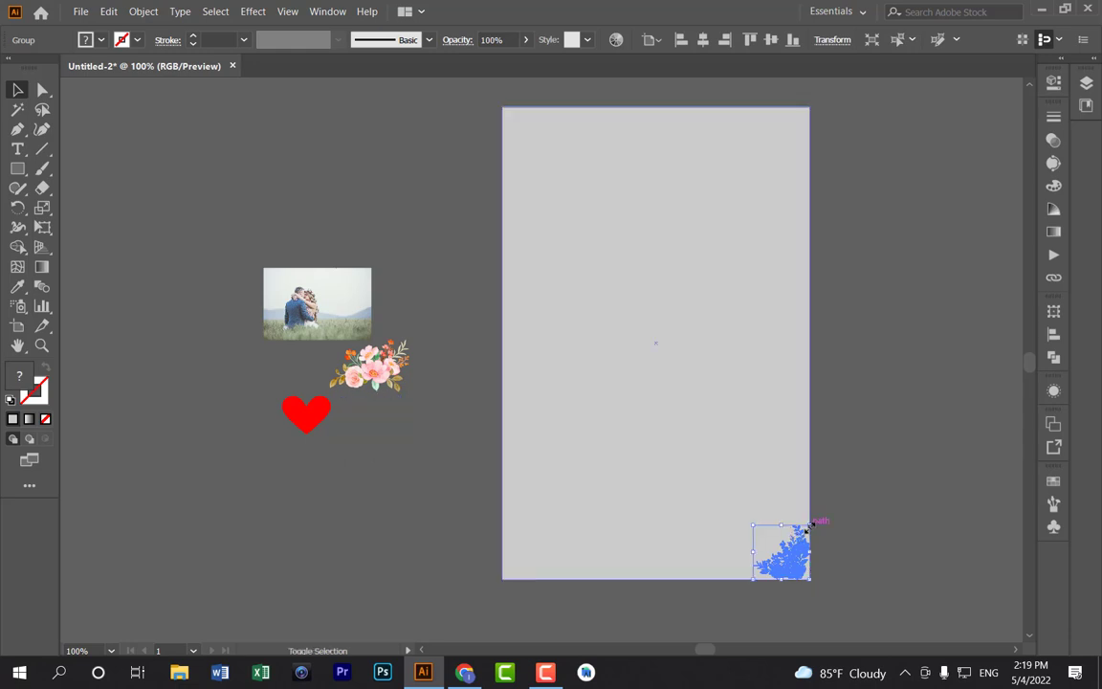
mouse_move(825, 519)
mouse_down()
mouse_move(892, 467)
mouse_move(873, 472)
mouse_move(865, 498)
mouse_up()
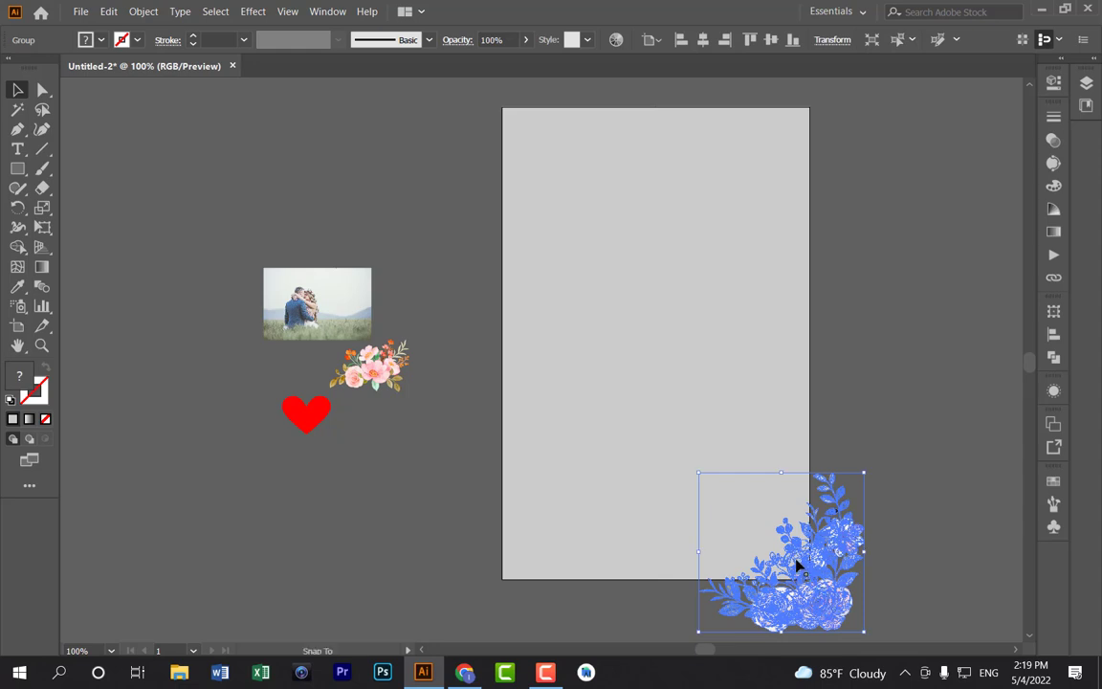
drag(799, 565, 781, 552)
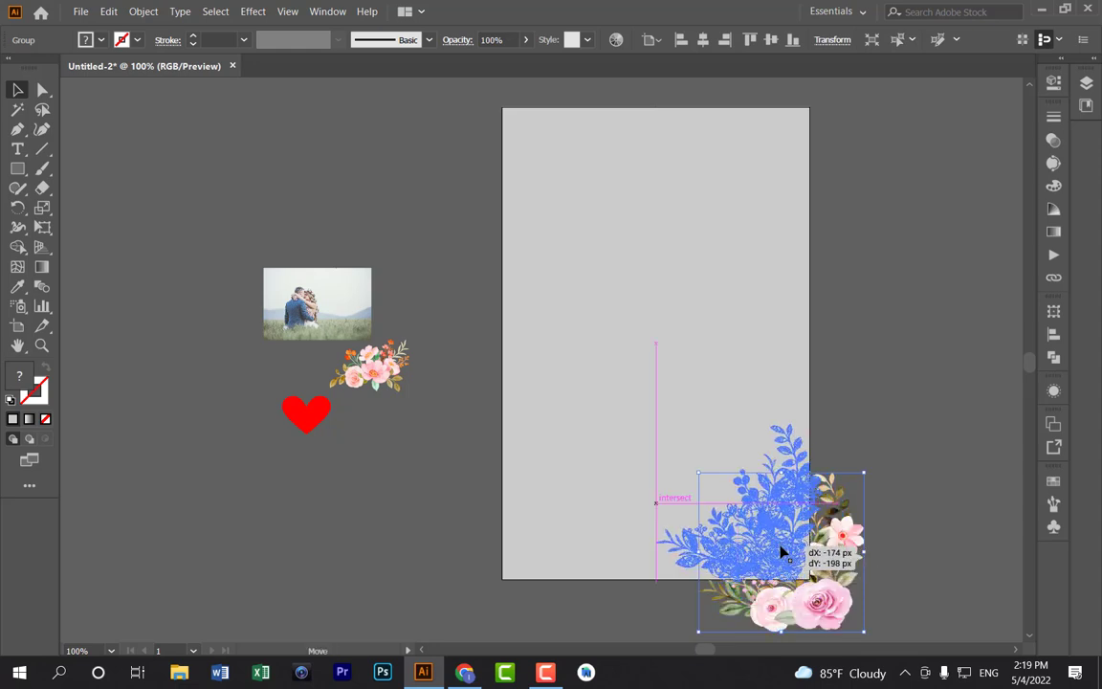
drag(782, 552, 782, 552)
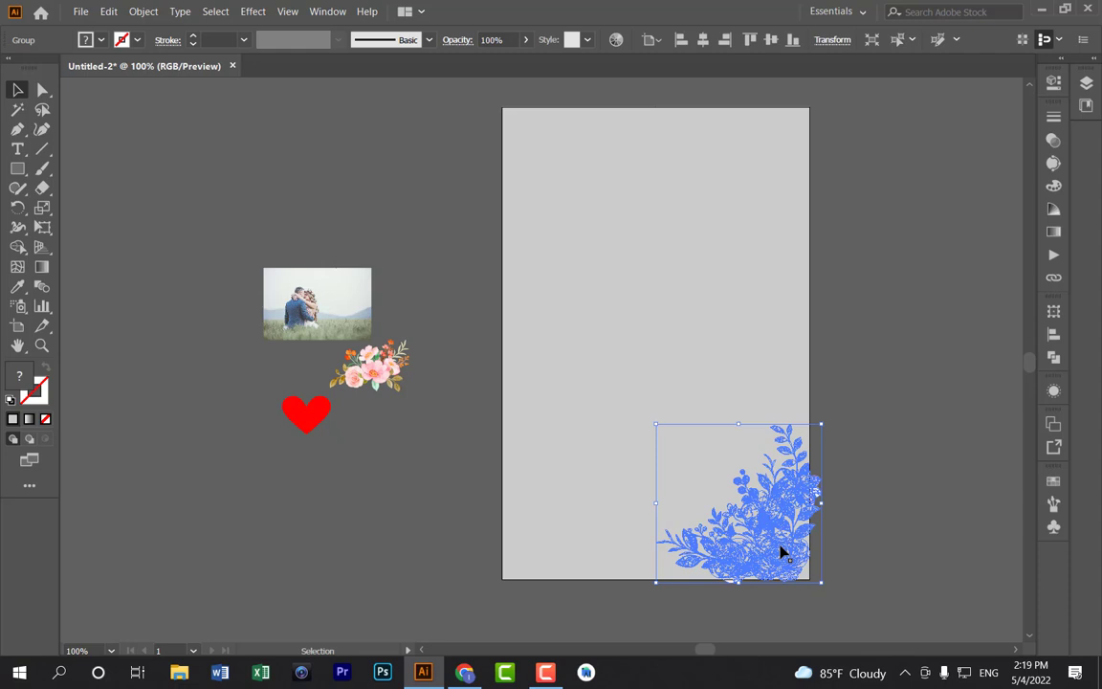
Bring the flowers in front of the grey background and nudge them further into the corner.
right_click(781, 552)
mouse_move(822, 474)
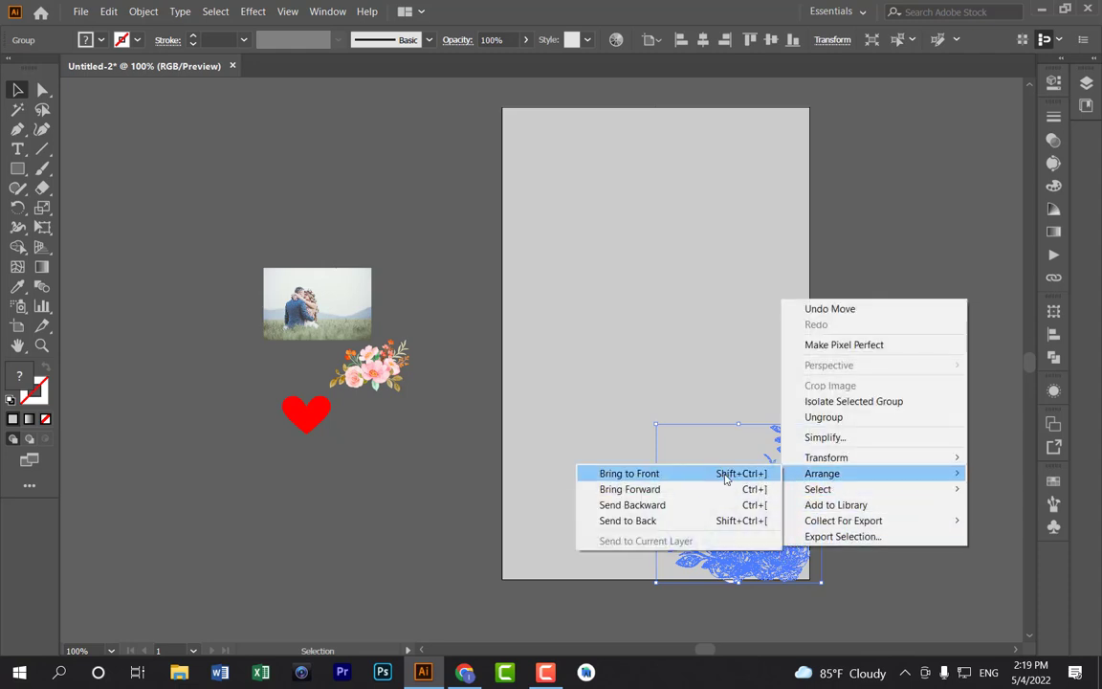
click(725, 475)
click(897, 511)
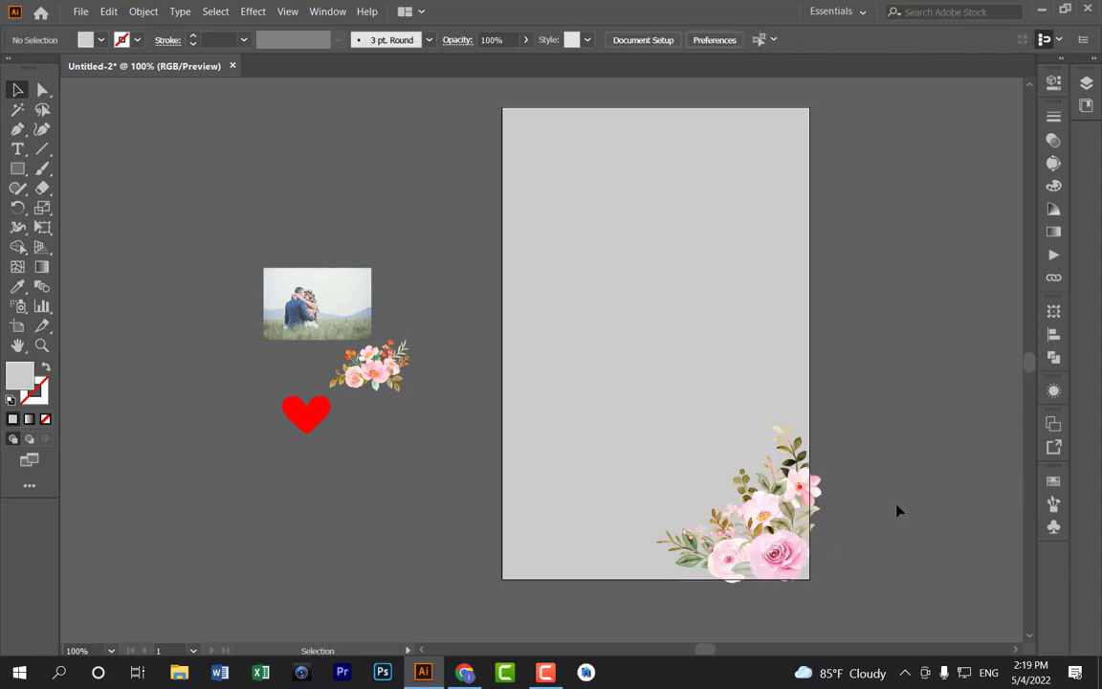
click(778, 563)
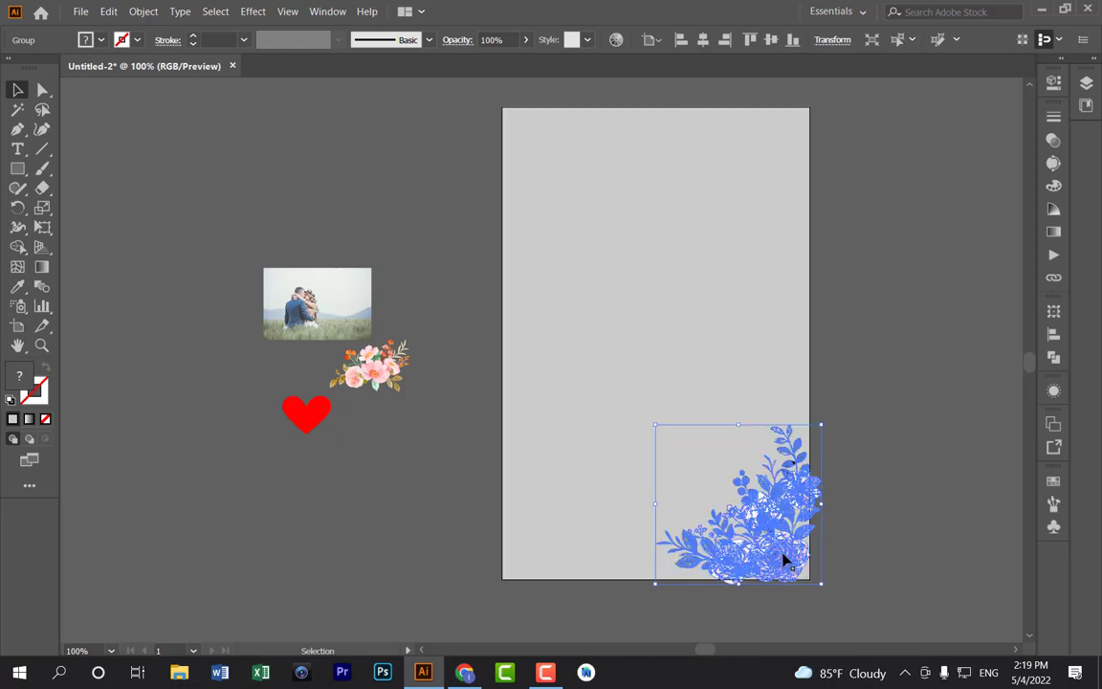
mouse_move(765, 540)
mouse_down()
mouse_move(802, 585)
mouse_move(788, 555)
mouse_move(815, 581)
mouse_up()
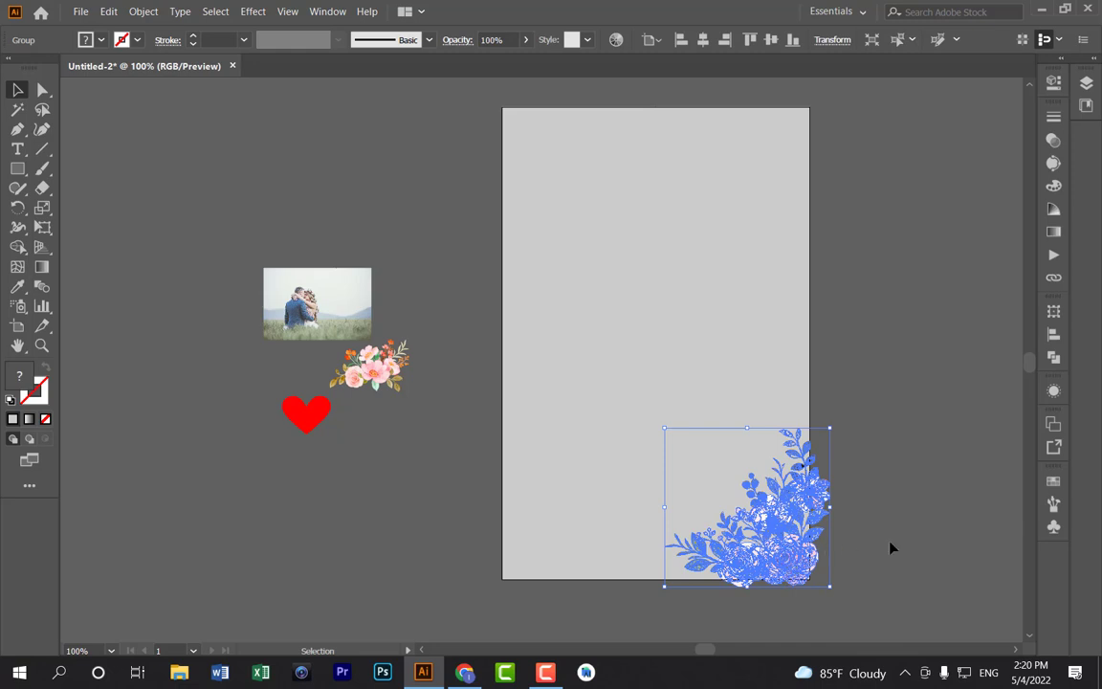
click(889, 547)
Duplicate the flower cluster toward the card's upper left and rotate the copy about 180°.
click(782, 559)
drag(780, 559, 633, 316)
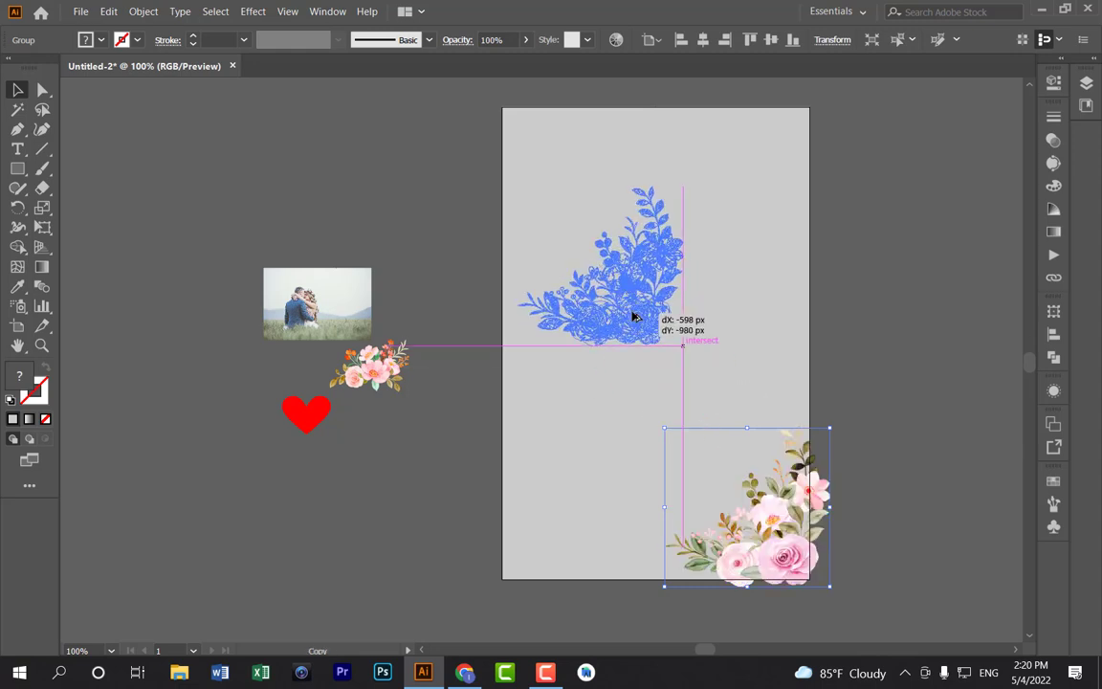
drag(632, 315, 633, 316)
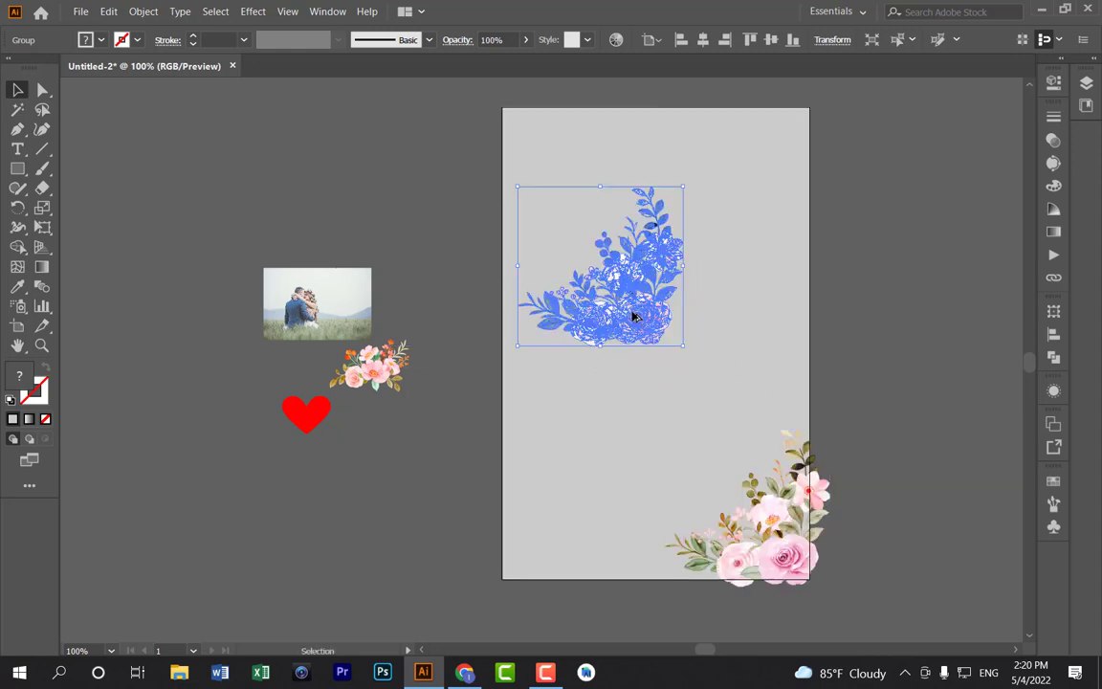
drag(712, 295, 629, 153)
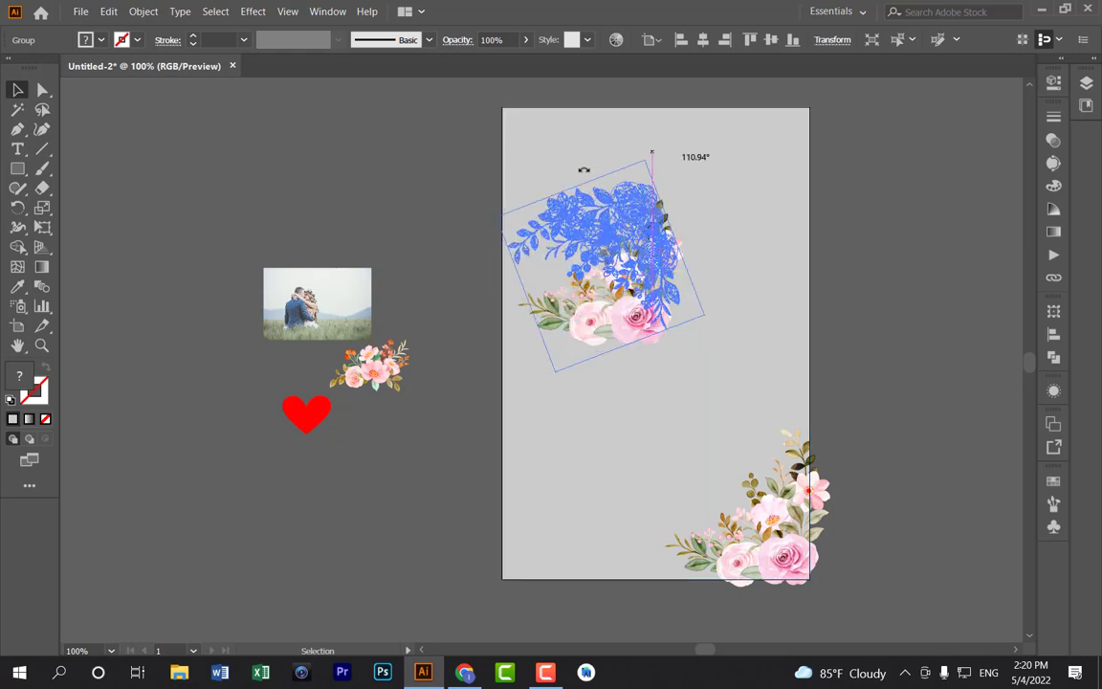
mouse_move(629, 153)
mouse_down()
mouse_move(543, 215)
mouse_move(539, 234)
mouse_move(544, 211)
mouse_move(561, 227)
mouse_move(533, 134)
mouse_up()
Fit the rotated flower copy snugly into the card's top-left corner.
click(441, 174)
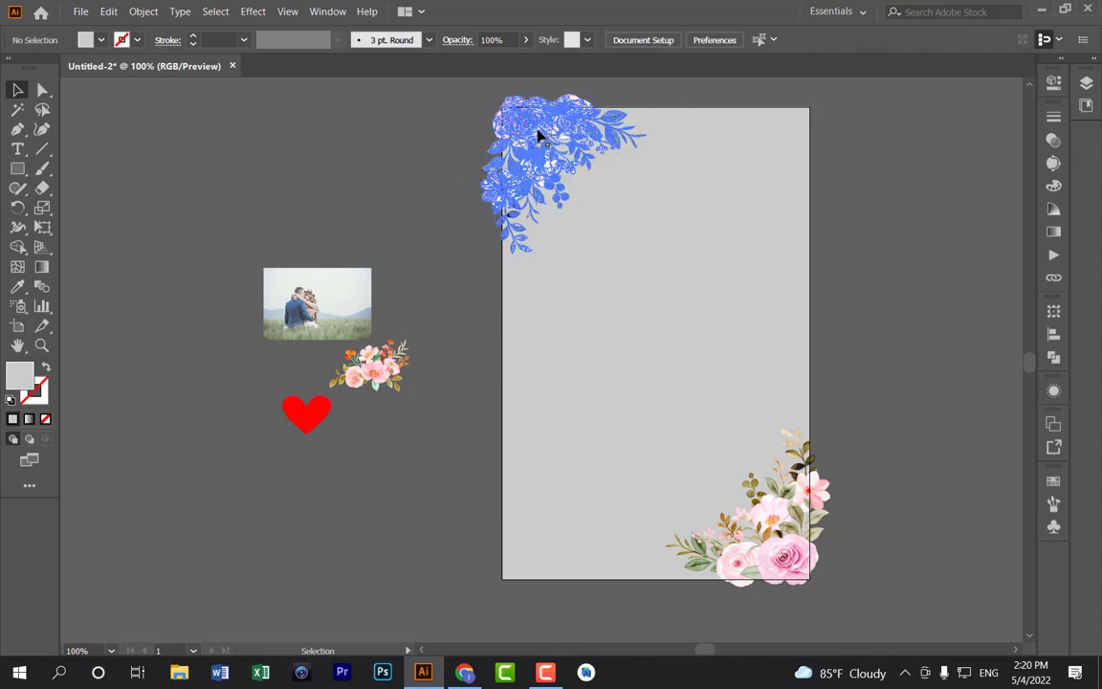
mouse_move(539, 135)
mouse_down()
mouse_move(552, 144)
mouse_move(542, 133)
mouse_up()
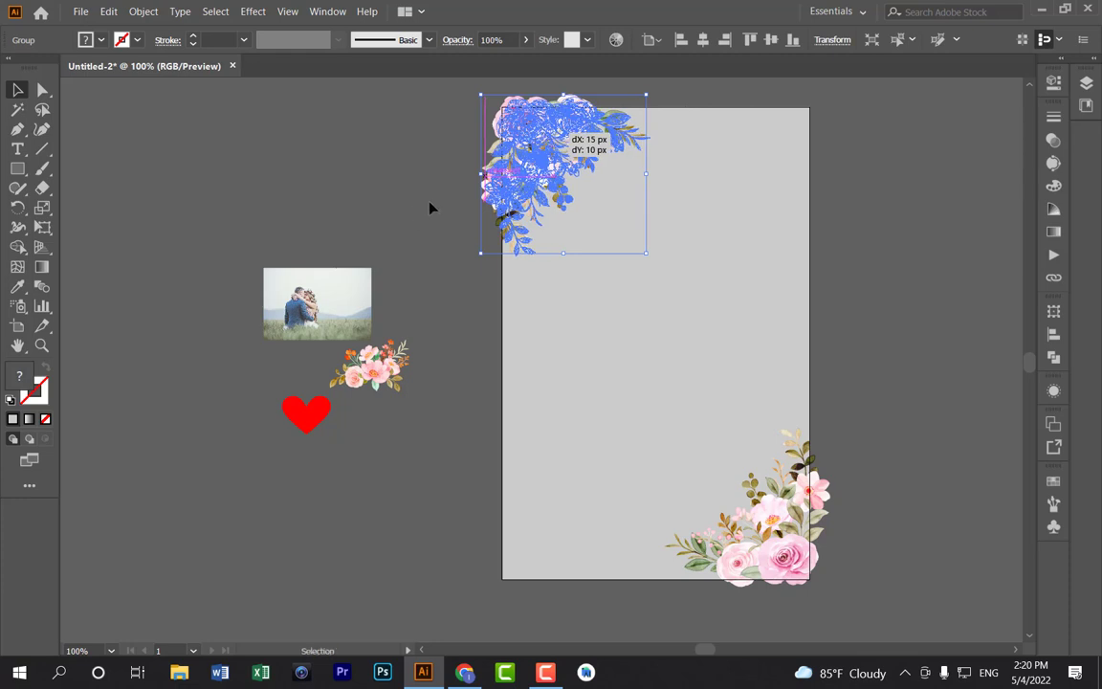
drag(402, 218, 430, 207)
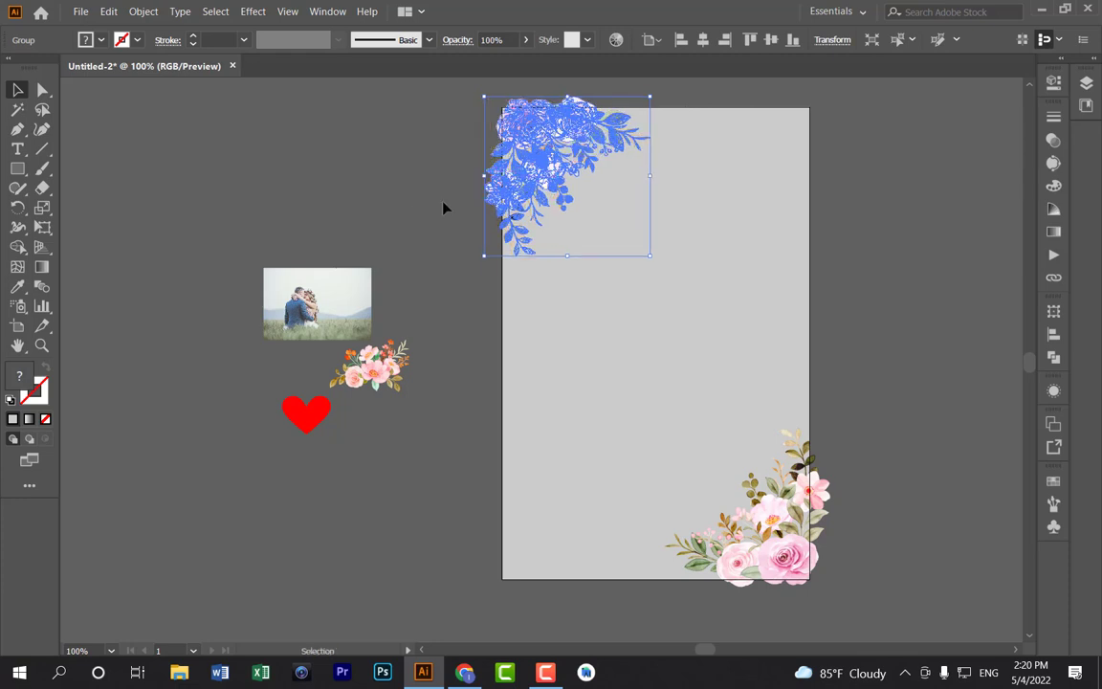
click(444, 207)
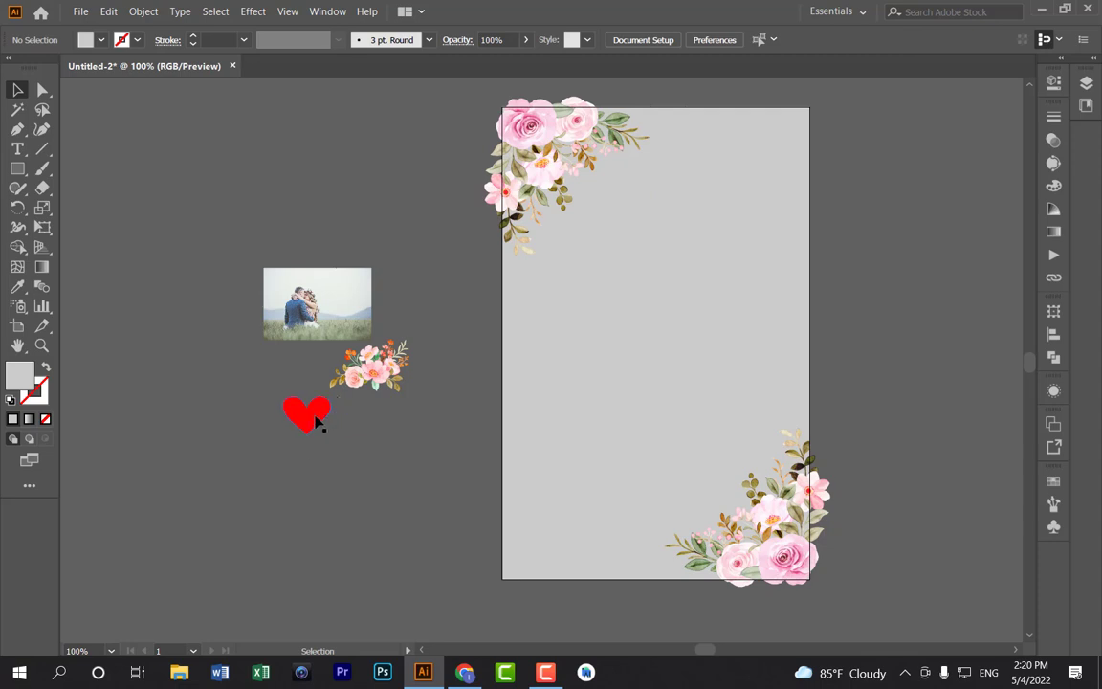
Centre the red heart on the card, bring it to front, and scale it to about 760.72 × 598.41 px.
drag(316, 420, 648, 344)
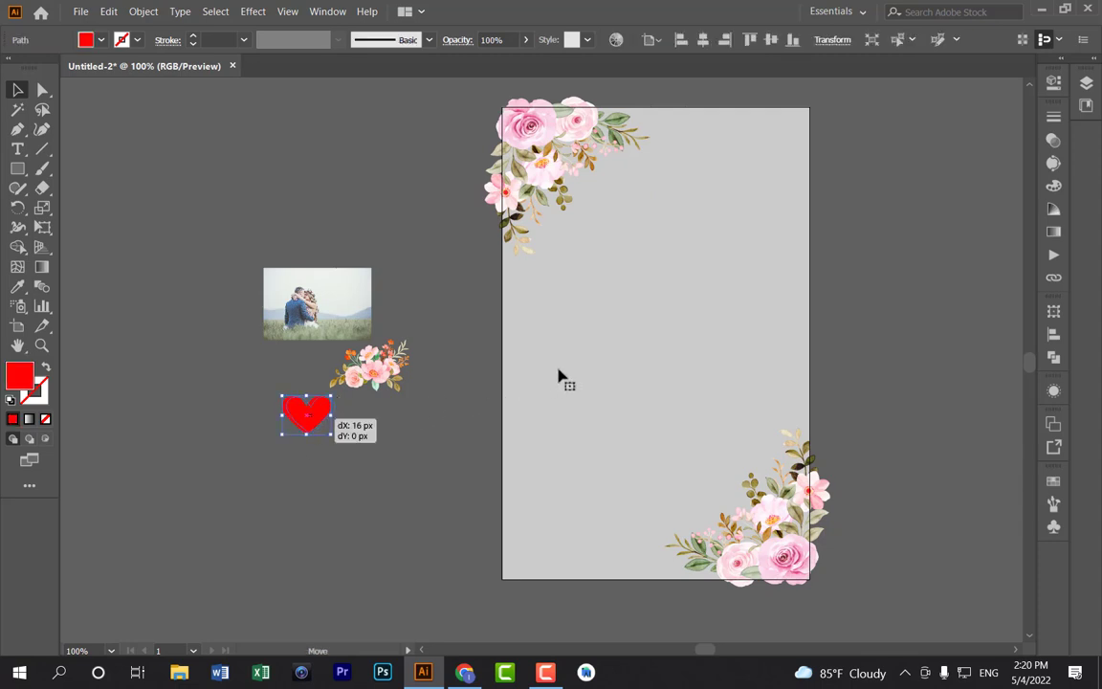
drag(648, 345, 637, 346)
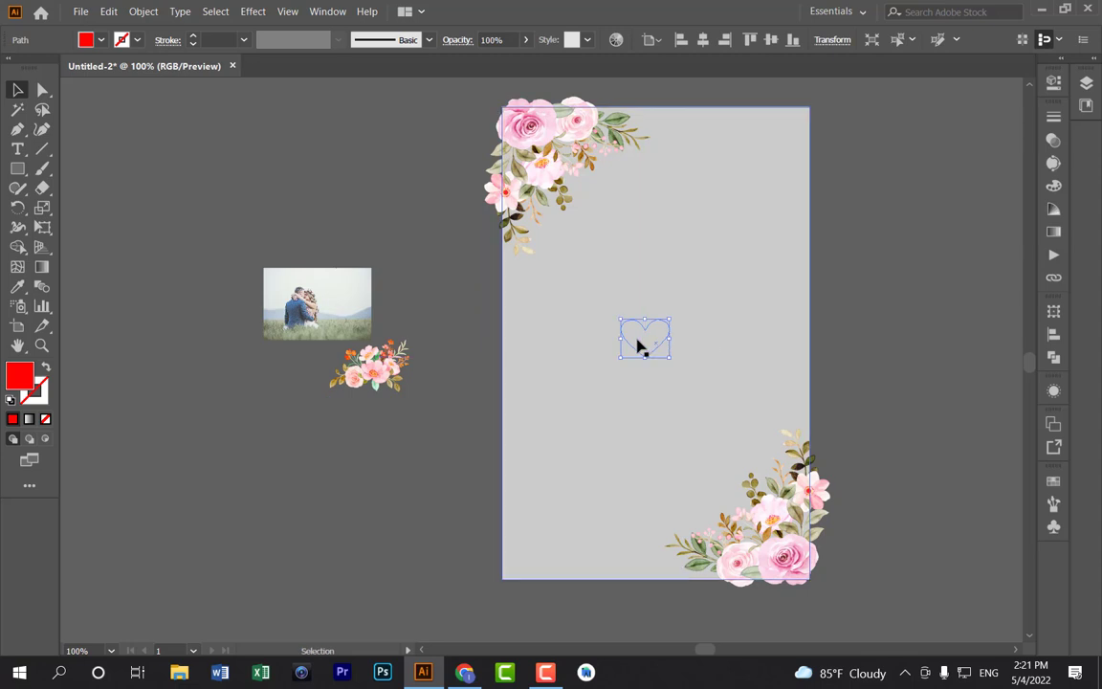
right_click(635, 335)
mouse_move(676, 569)
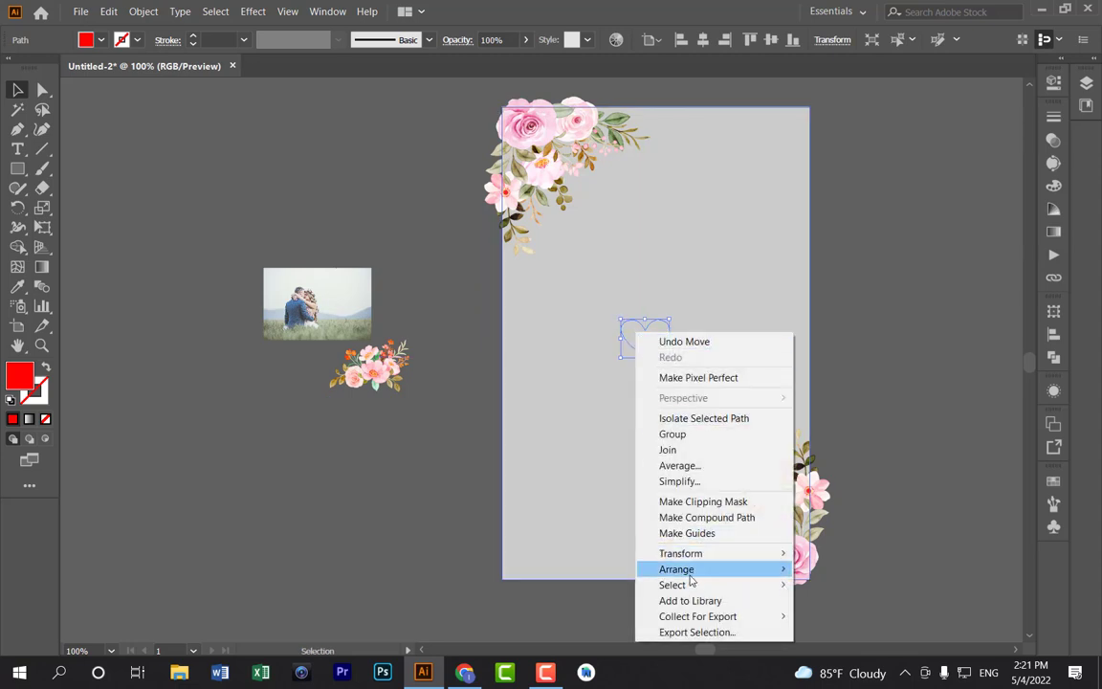
click(904, 571)
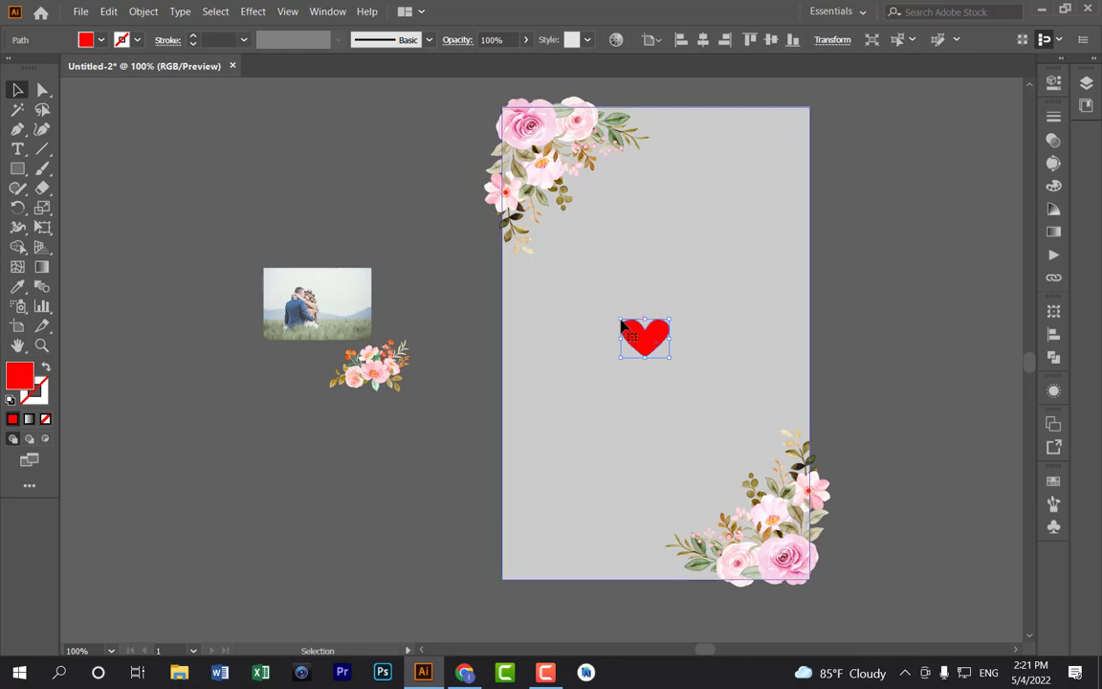
mouse_move(620, 324)
mouse_down()
mouse_move(525, 212)
mouse_move(509, 226)
mouse_move(551, 245)
mouse_up()
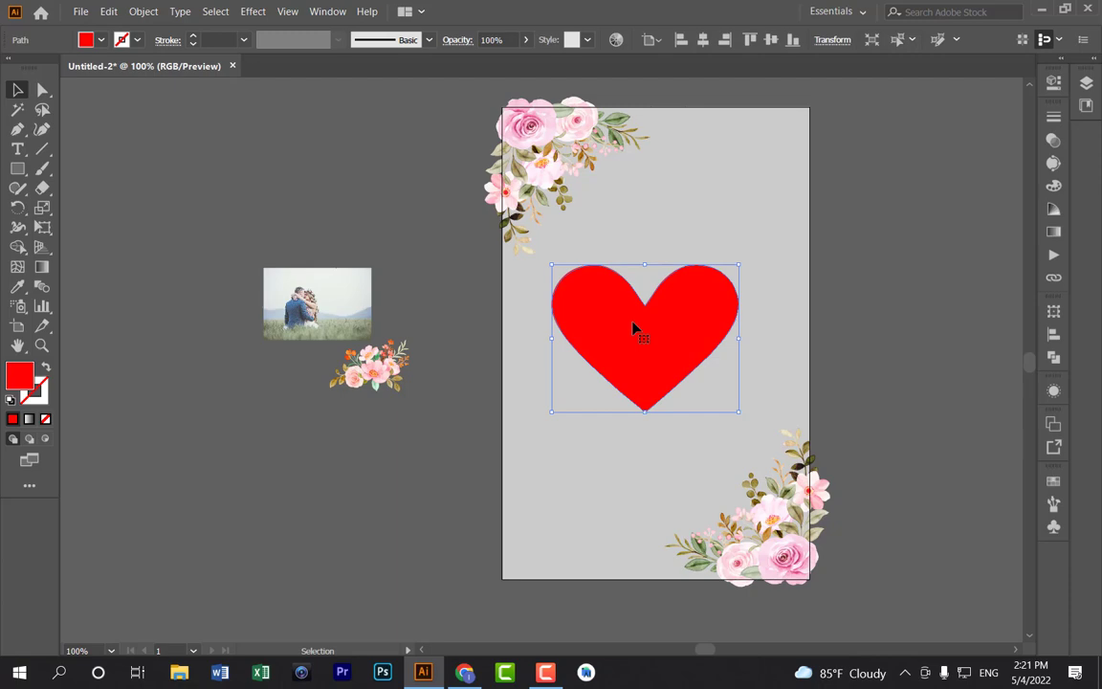
Apply Offset Path to the heart with Preview on, trying 30 px before settling on 50 px.
click(143, 11)
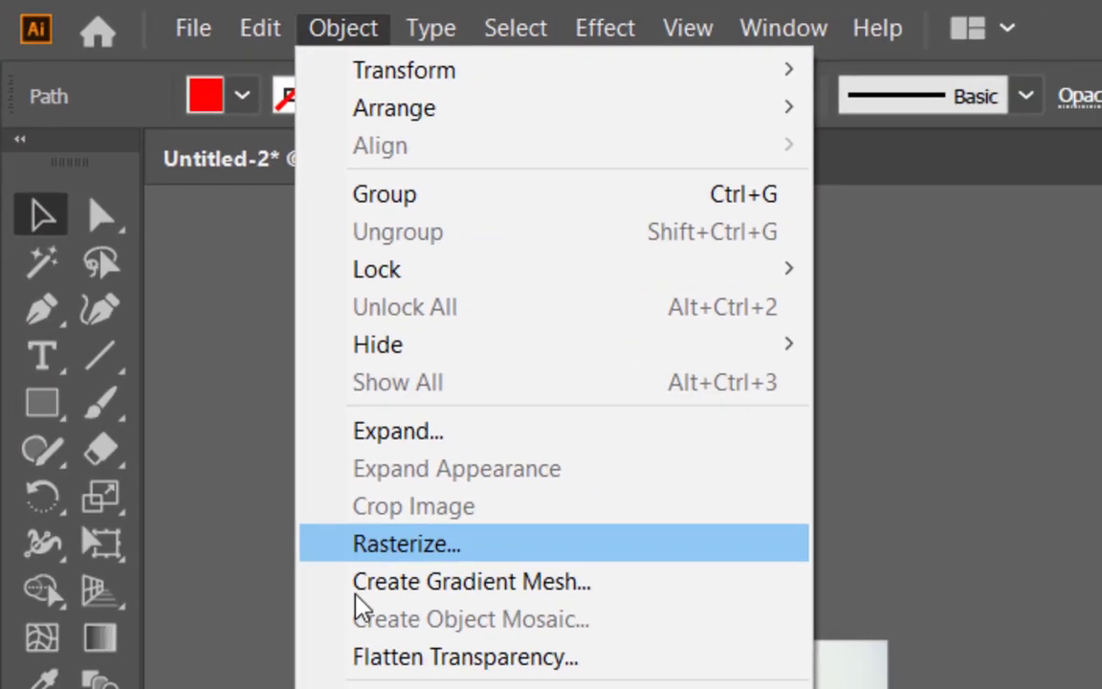
mouse_move(257, 577)
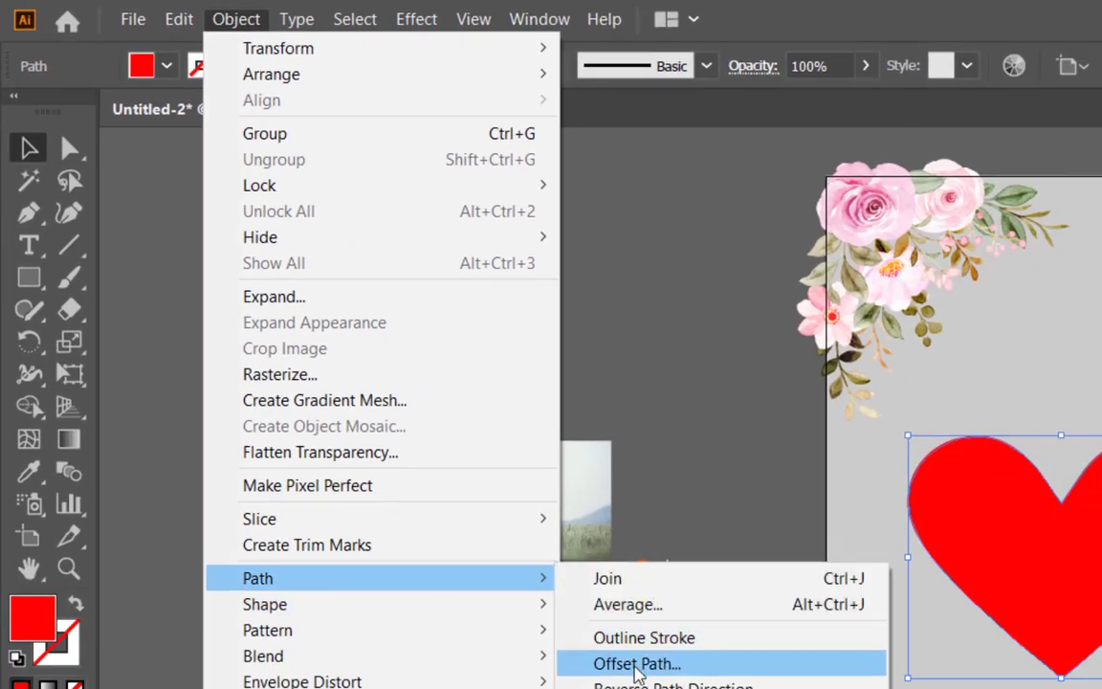
click(635, 664)
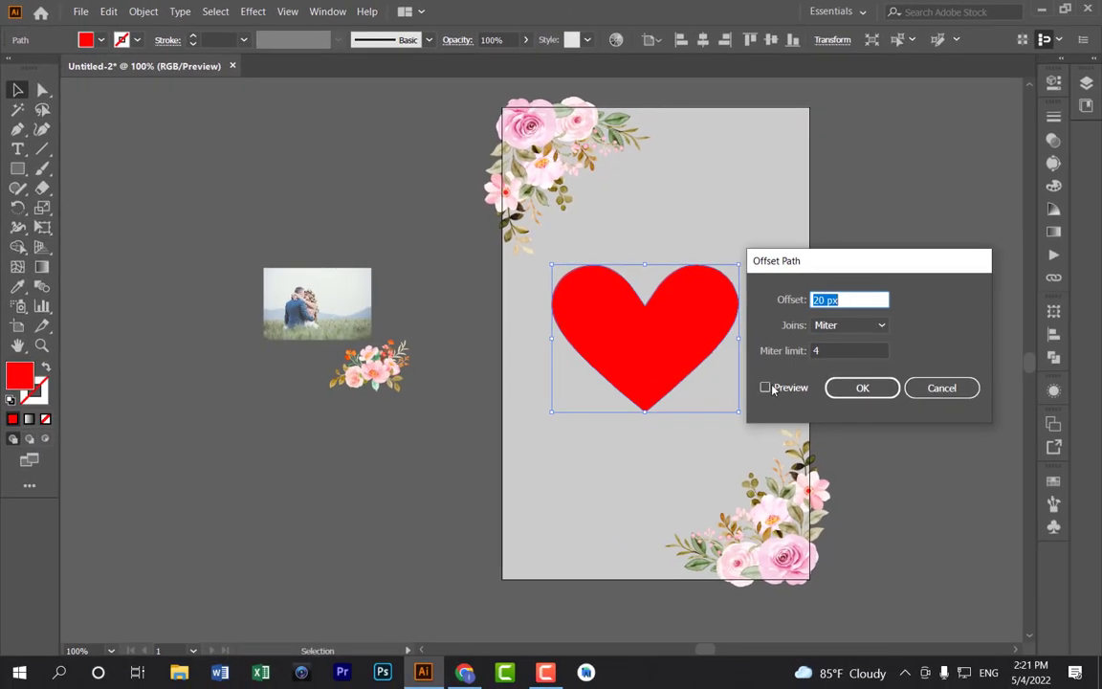
click(766, 388)
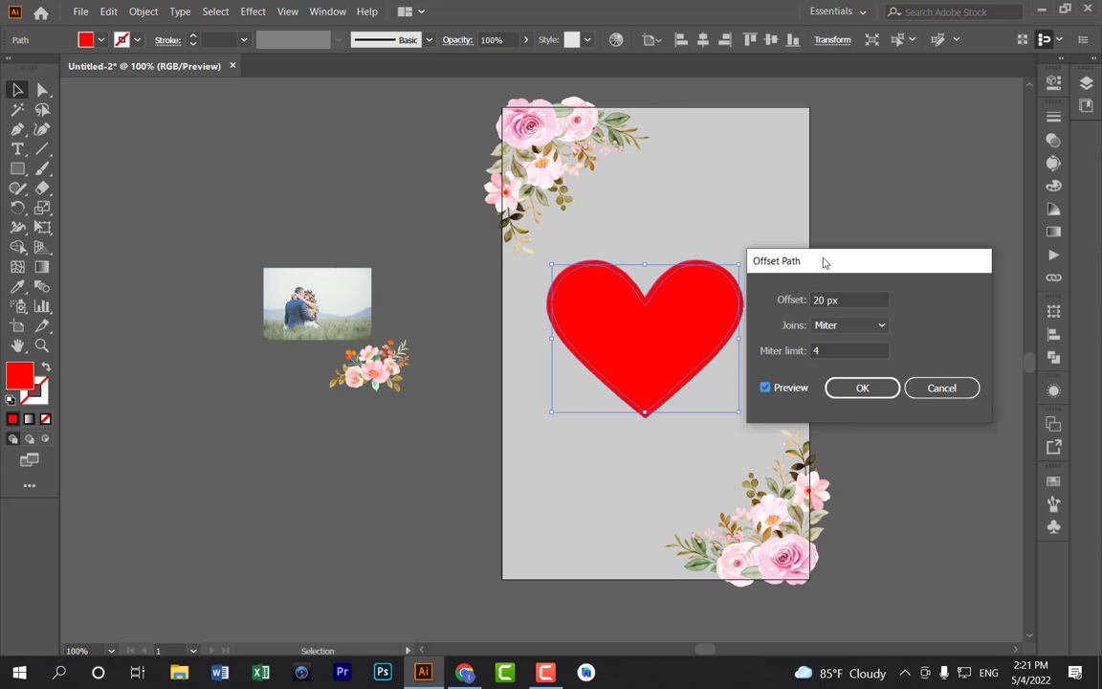
drag(824, 259, 876, 268)
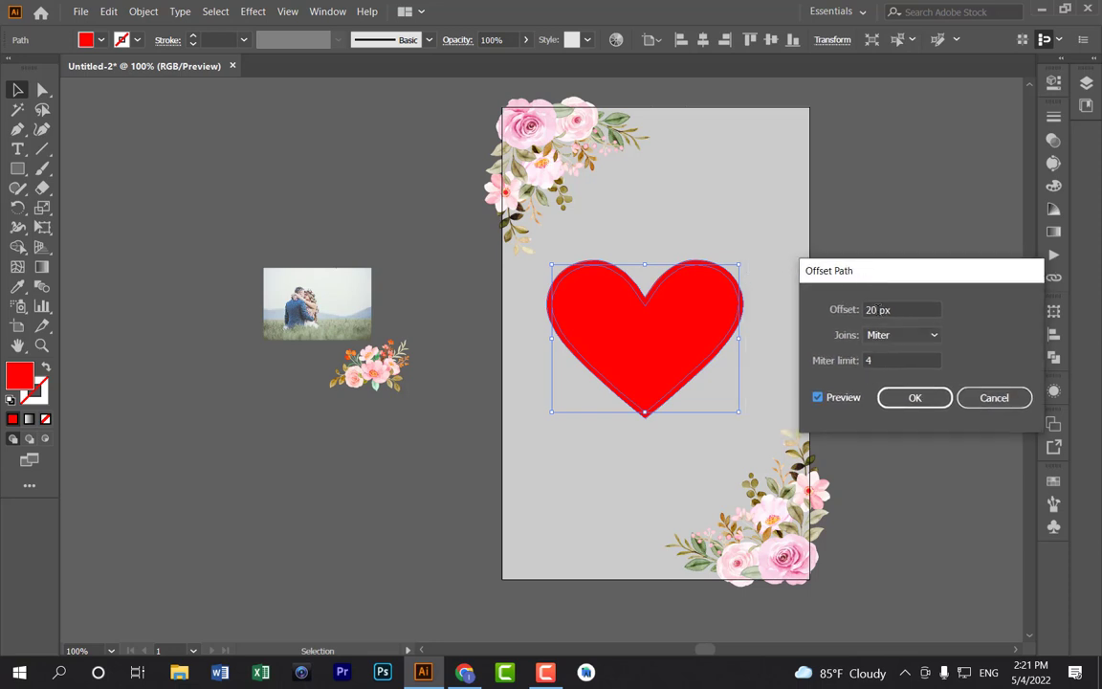
double_click(871, 309)
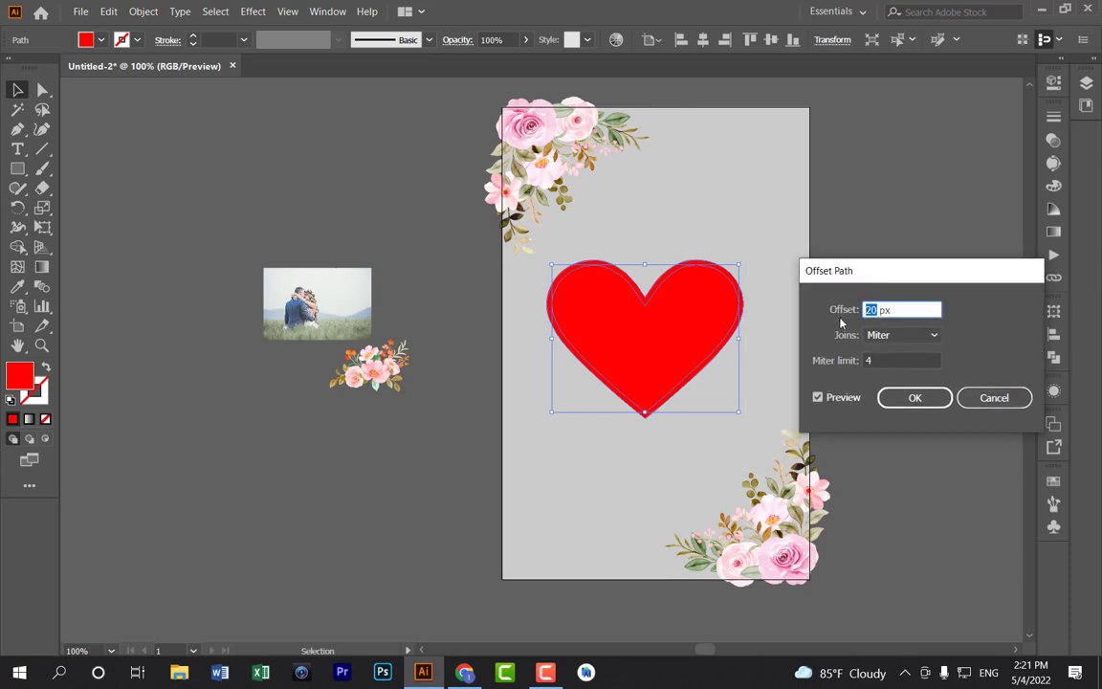
text(30)
click(885, 359)
click(884, 359)
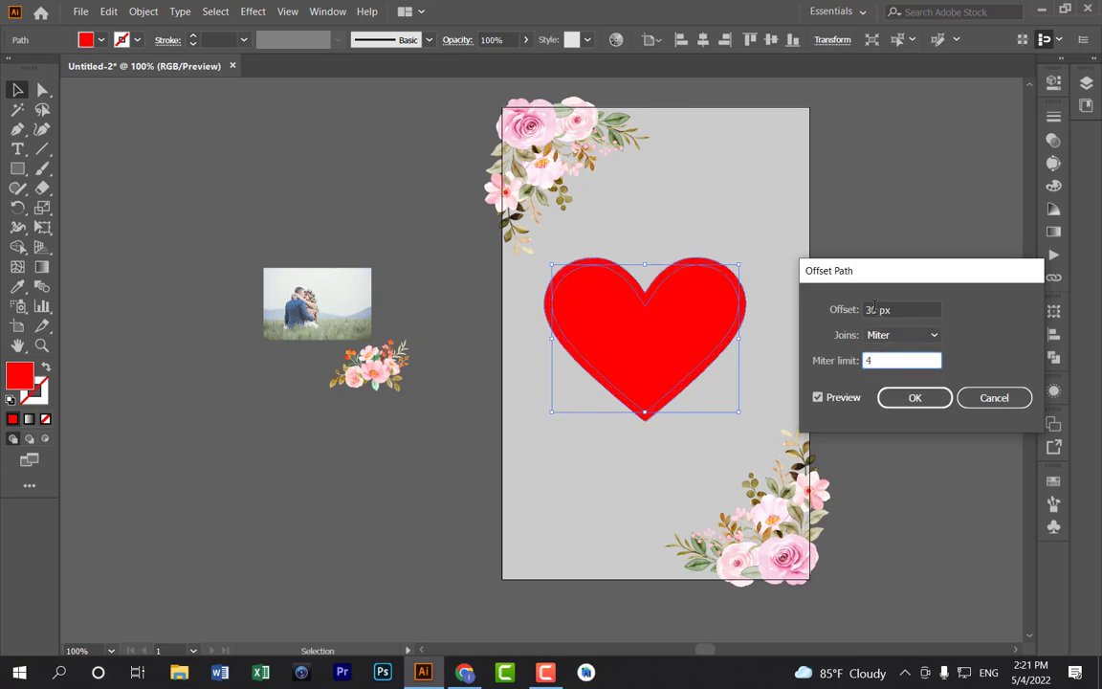
double_click(872, 309)
text(50)
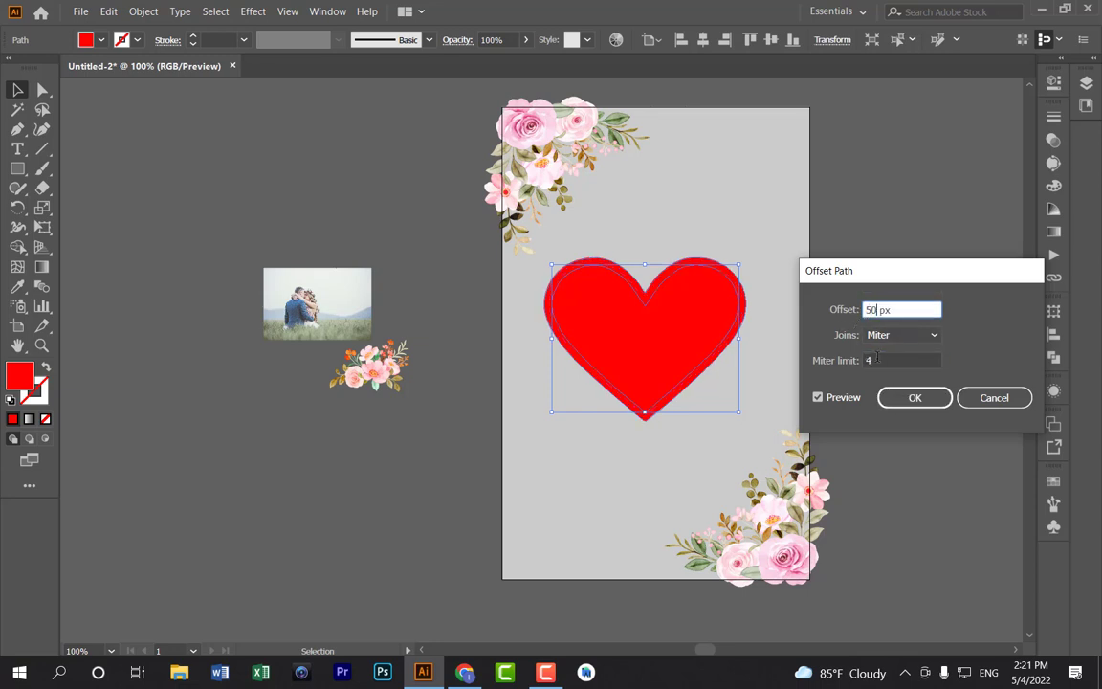
click(880, 358)
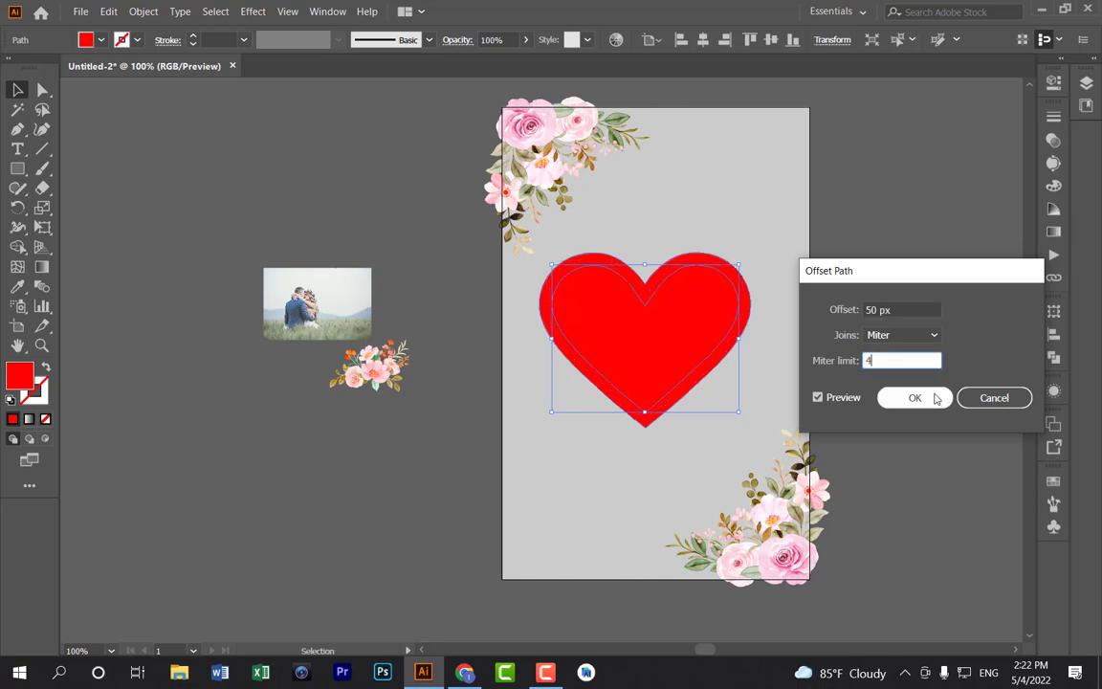
click(932, 397)
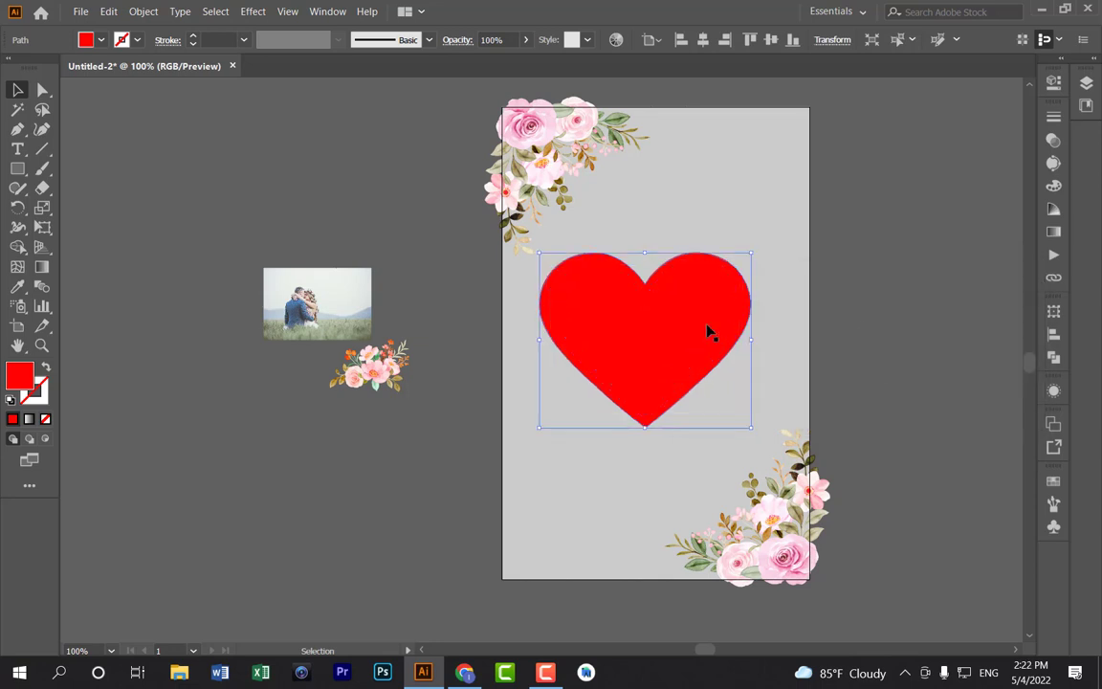
Scale the heart up twice and fine-tune its position between the corner bouquets.
shift+click(643, 323)
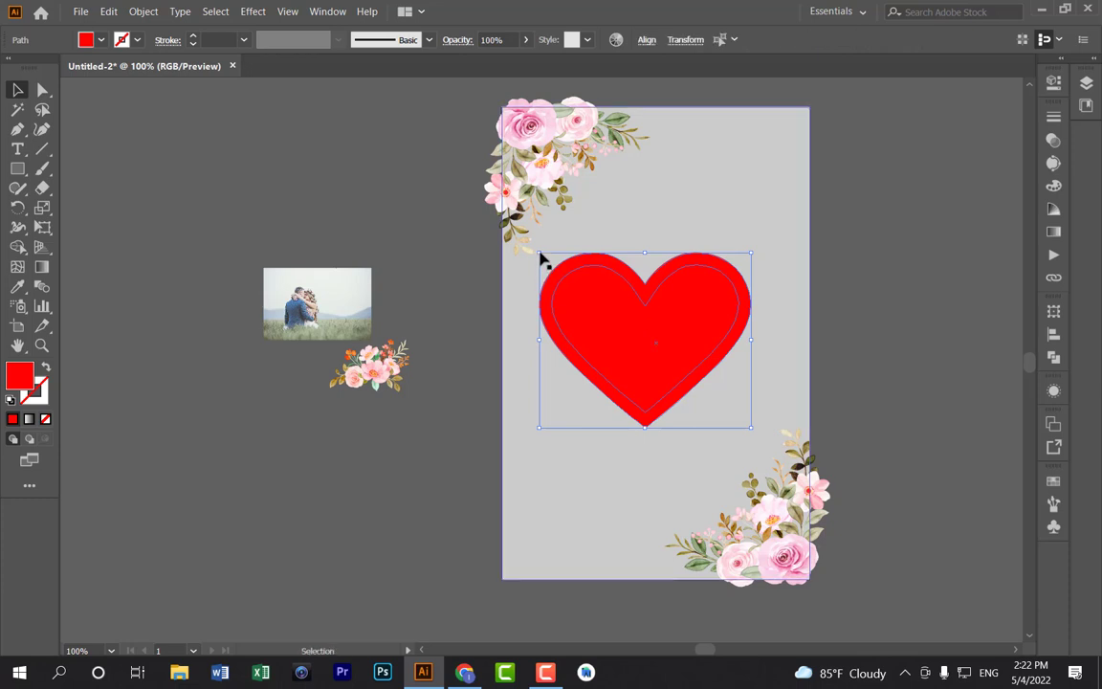
drag(539, 255, 522, 228)
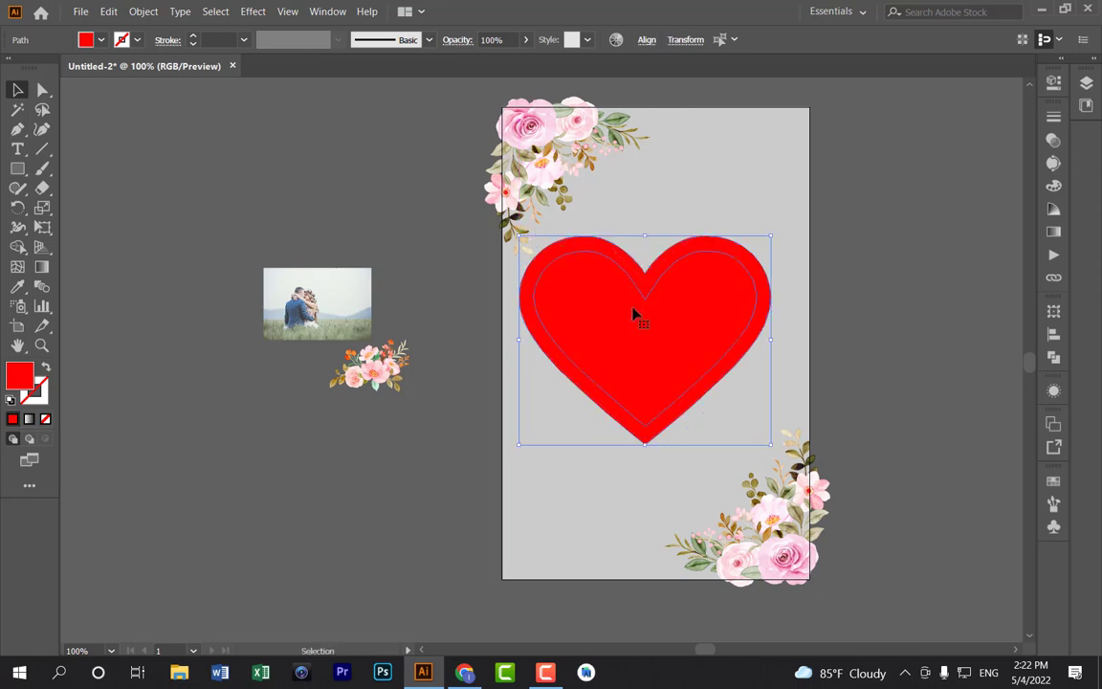
drag(633, 316, 659, 329)
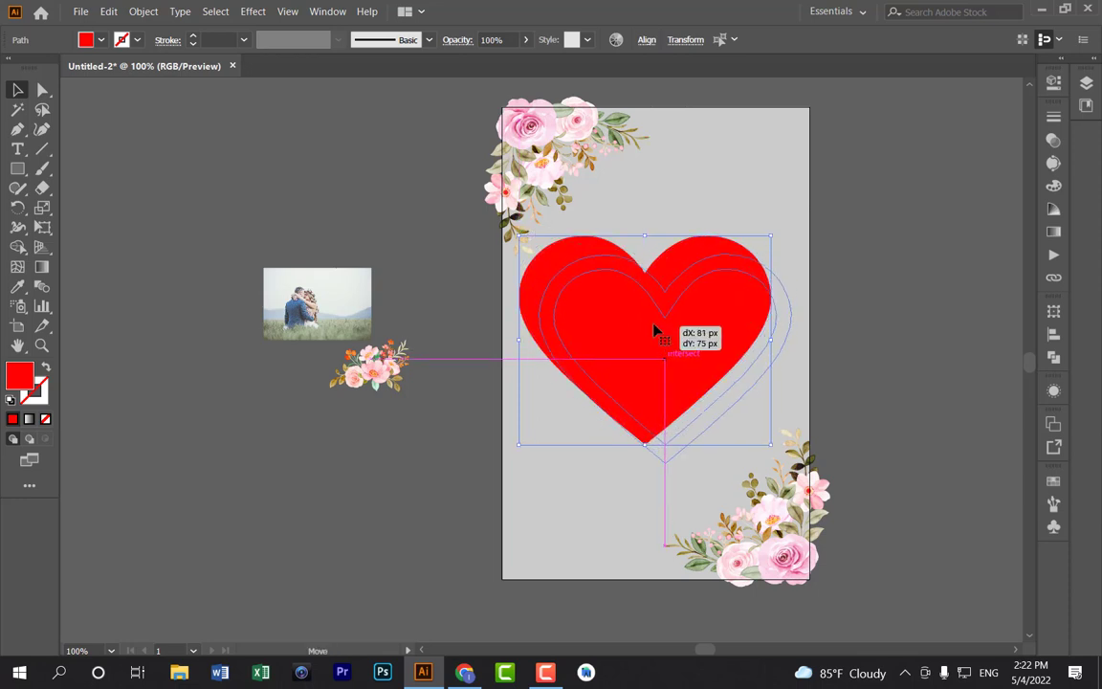
drag(654, 330, 623, 315)
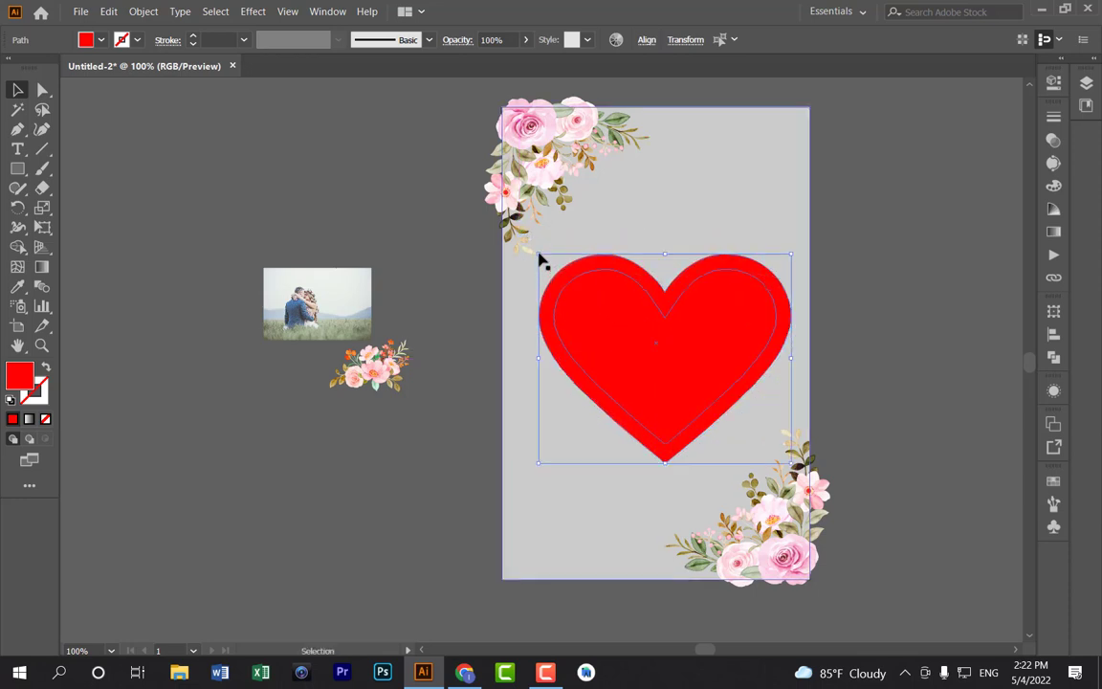
drag(538, 256, 524, 244)
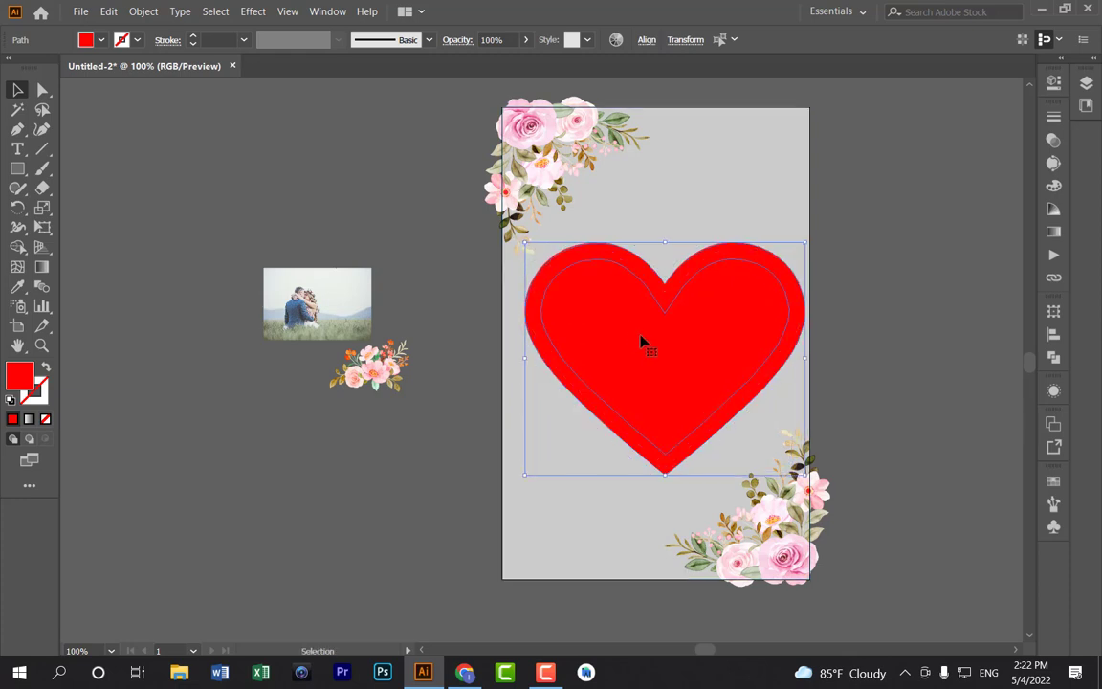
drag(638, 346, 648, 340)
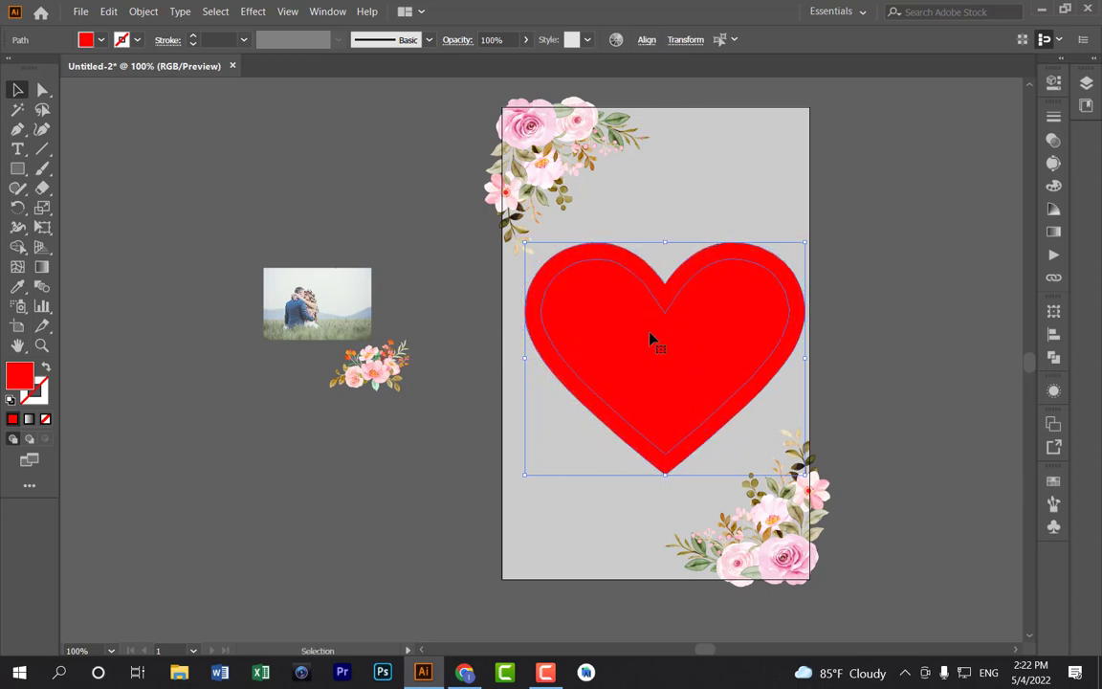
click(870, 335)
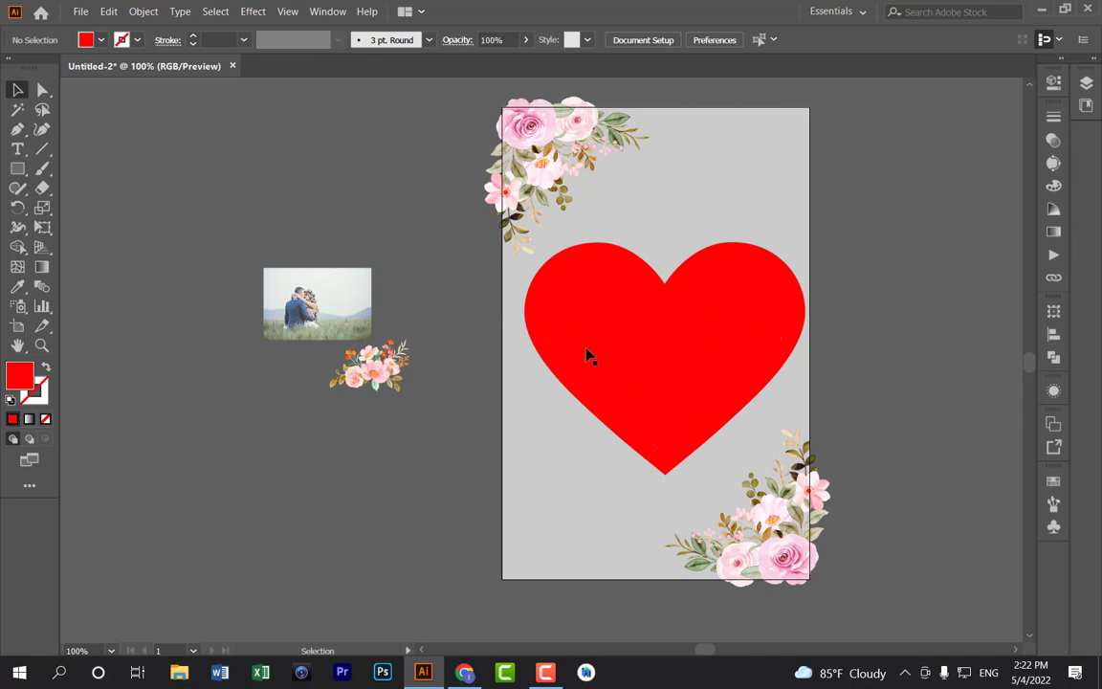
Bring the heart to front, then move the couple photo onto it and bring the photo in front.
right_click(654, 364)
mouse_move(696, 287)
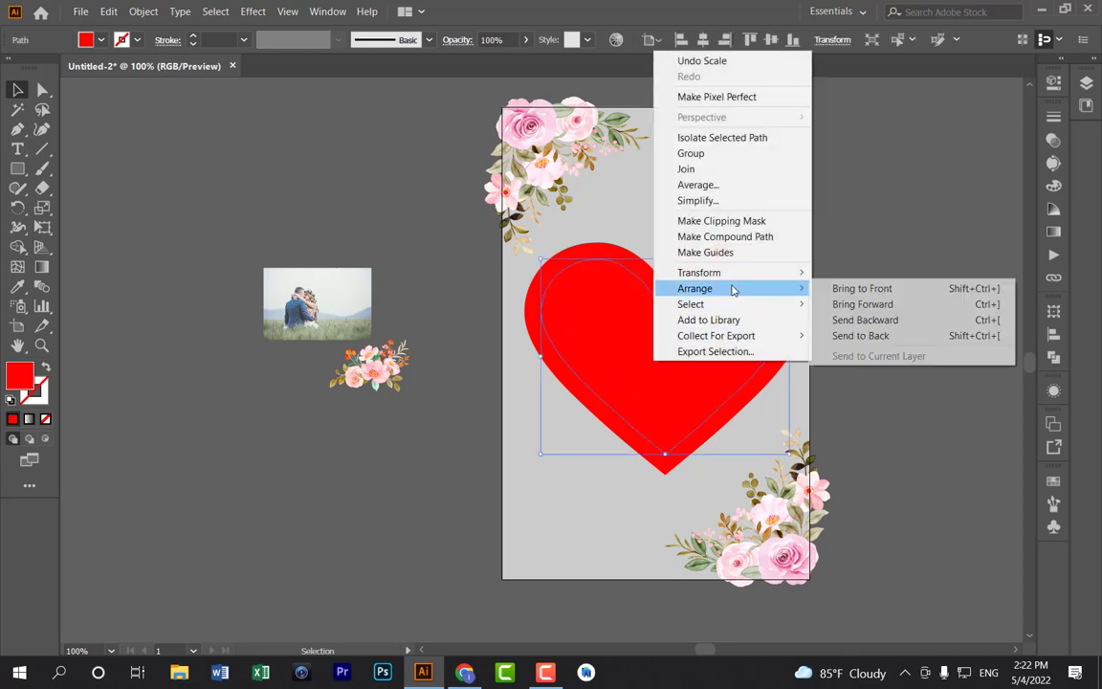
click(841, 288)
drag(305, 326, 674, 347)
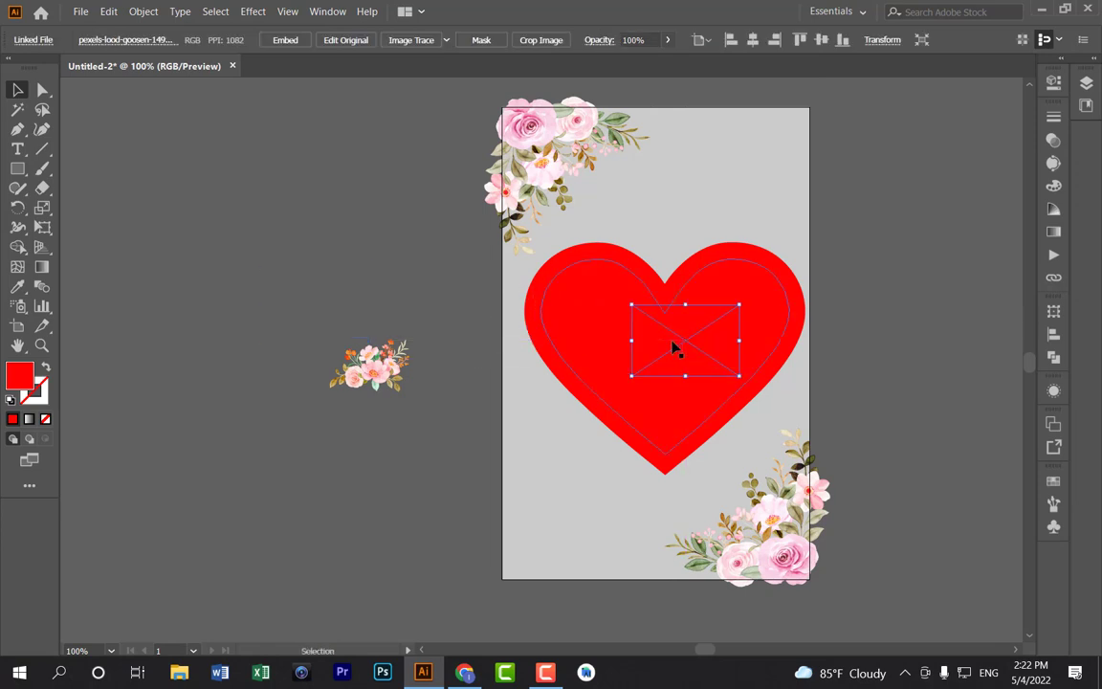
right_click(673, 345)
mouse_move(711, 461)
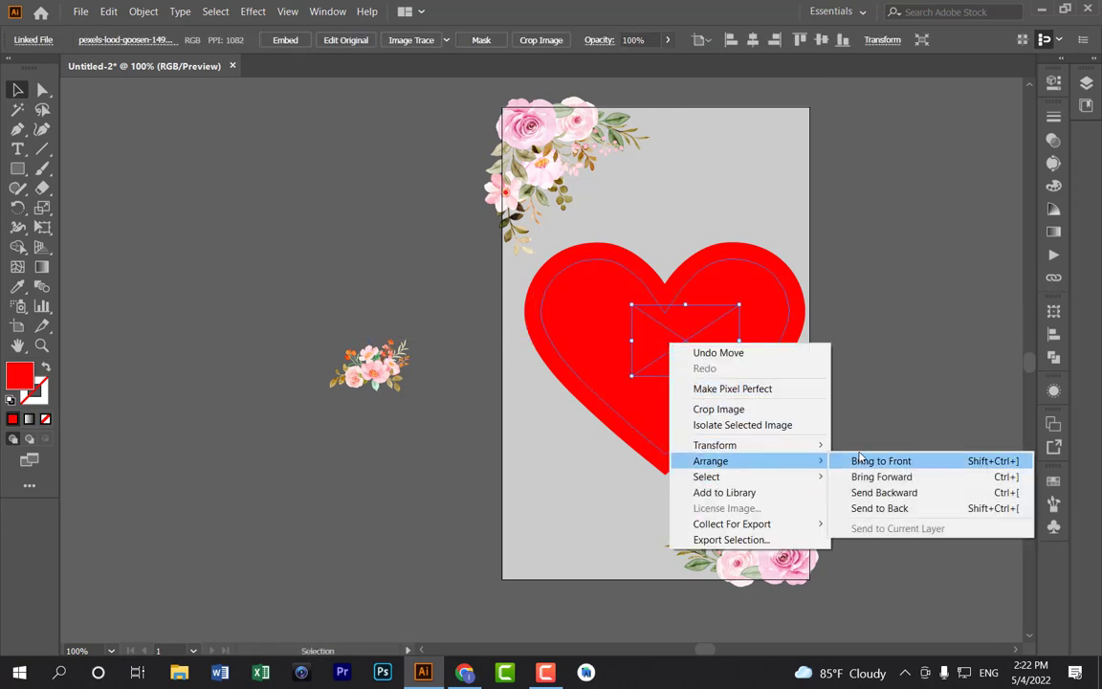
click(866, 459)
click(882, 390)
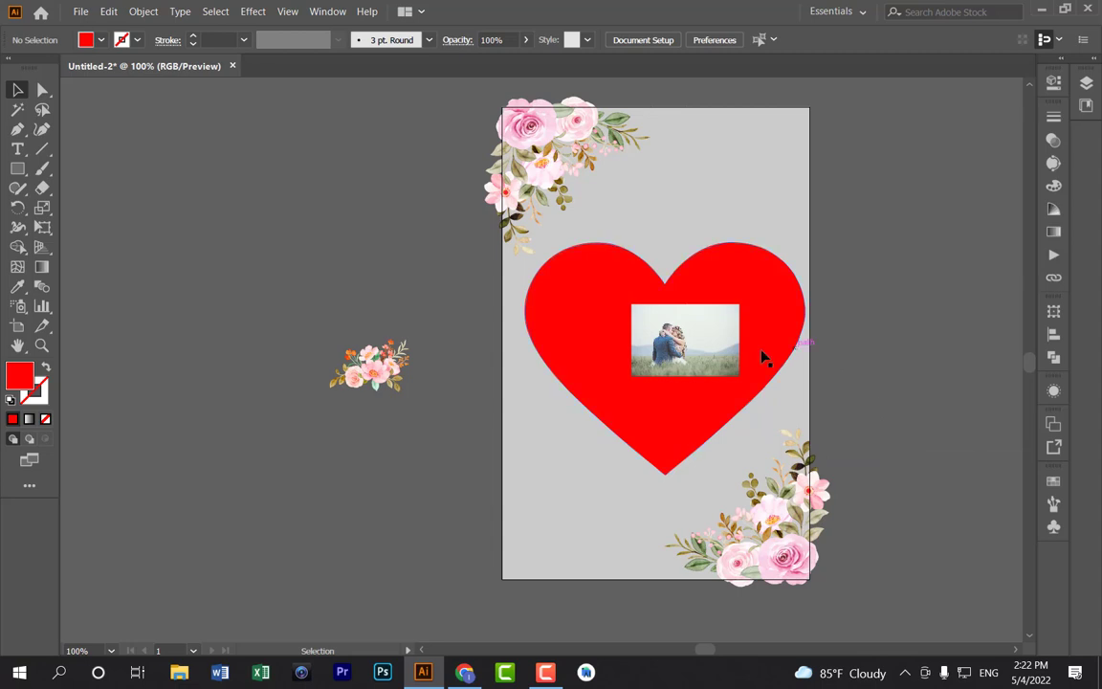
Lower the red heart's opacity to 27% in Properties.
click(593, 316)
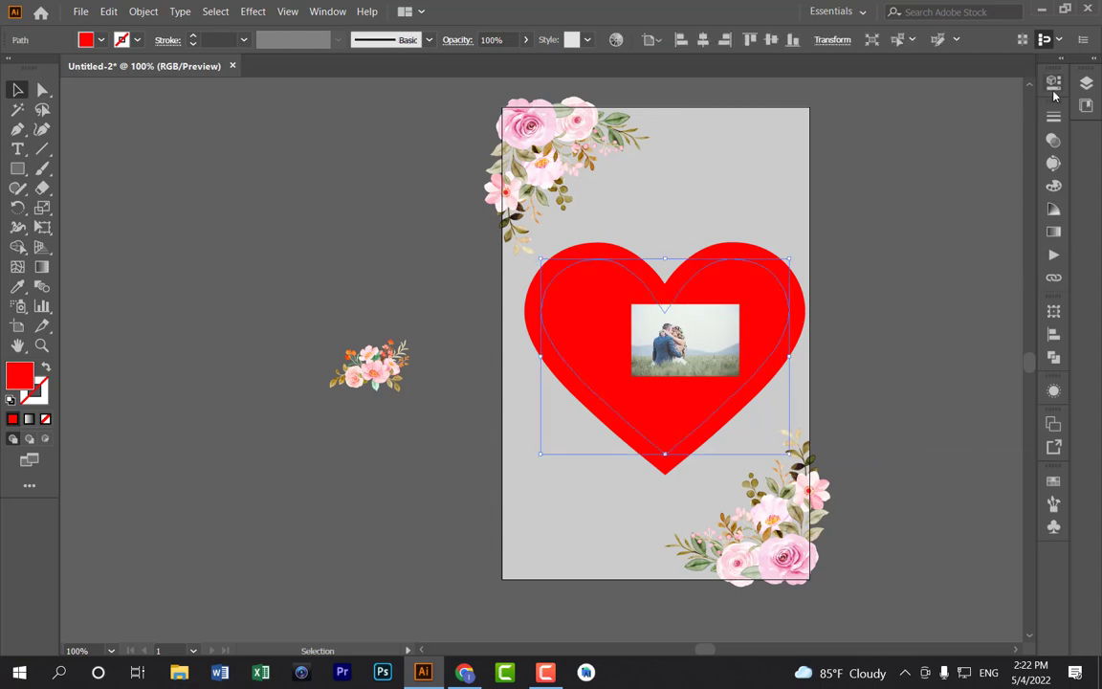
click(1052, 86)
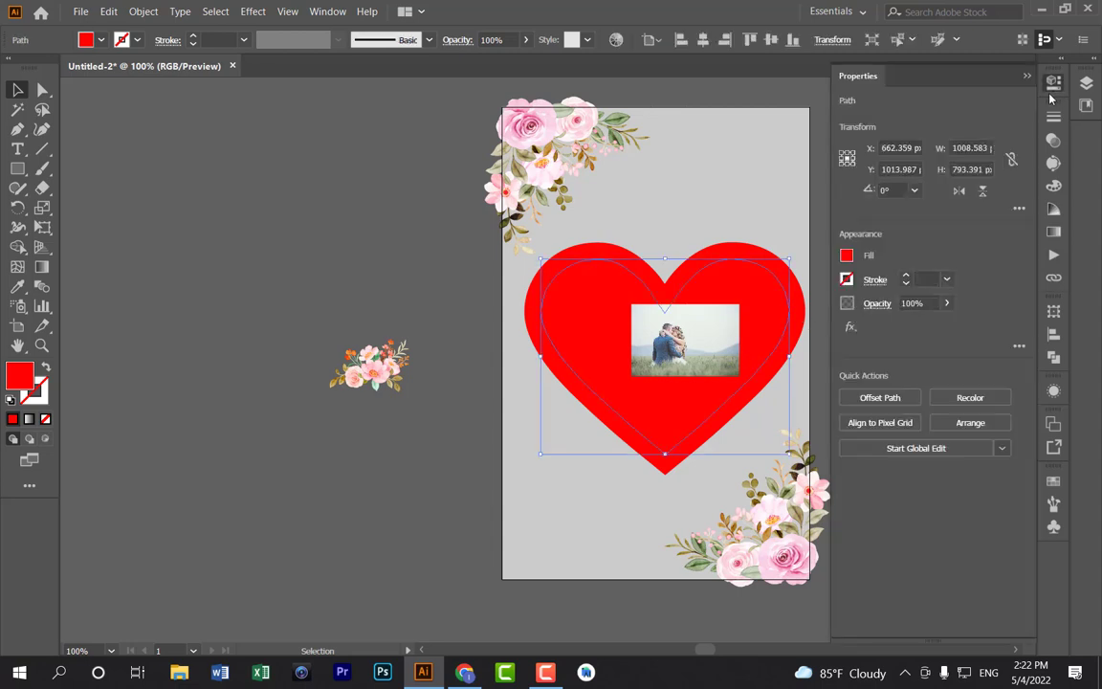
click(945, 303)
mouse_move(946, 323)
mouse_down()
mouse_move(906, 342)
mouse_move(893, 326)
mouse_move(905, 326)
mouse_up()
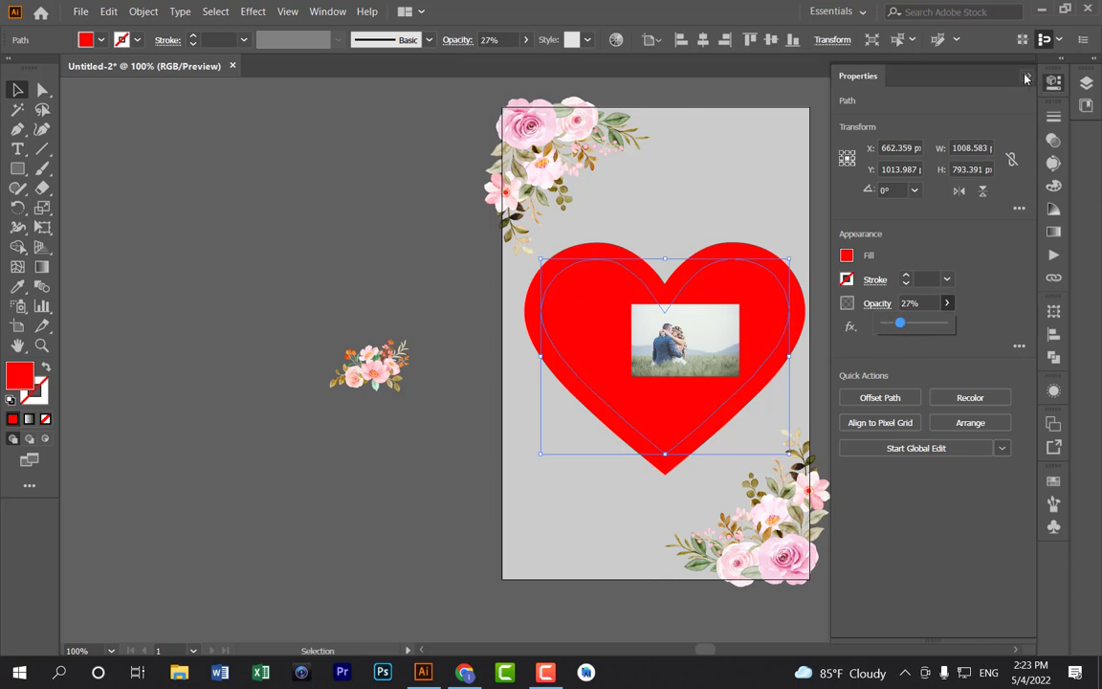
click(1052, 81)
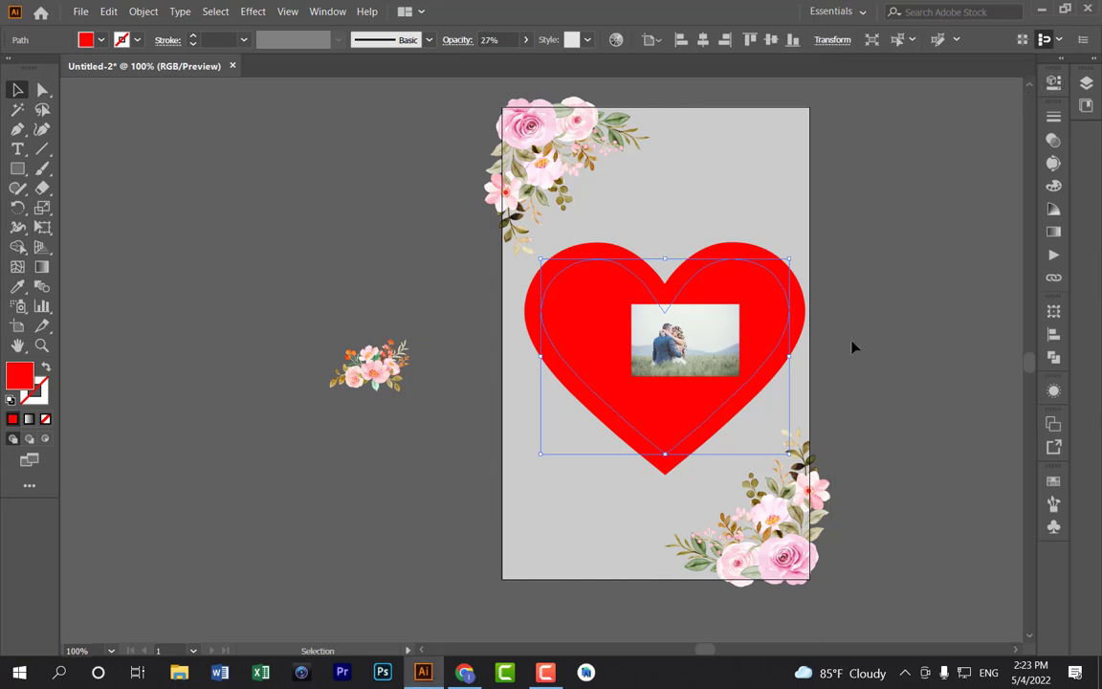
Send the photo backward behind the heart and enlarge it to roughly the heart's width.
click(719, 357)
right_click(717, 352)
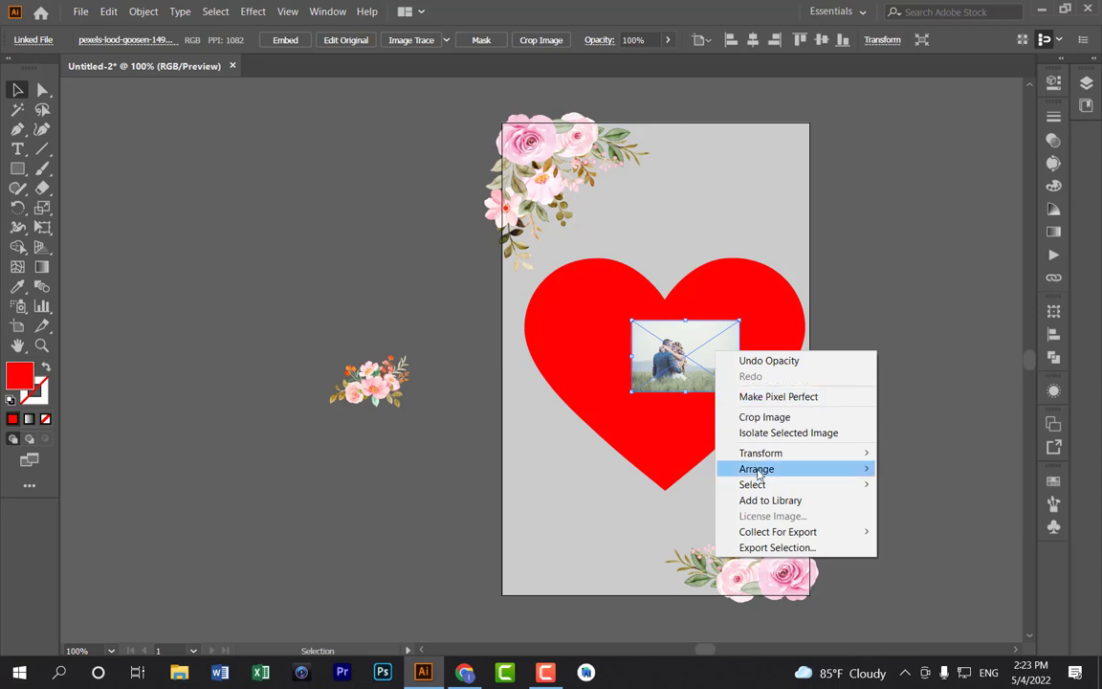
mouse_move(756, 469)
click(952, 502)
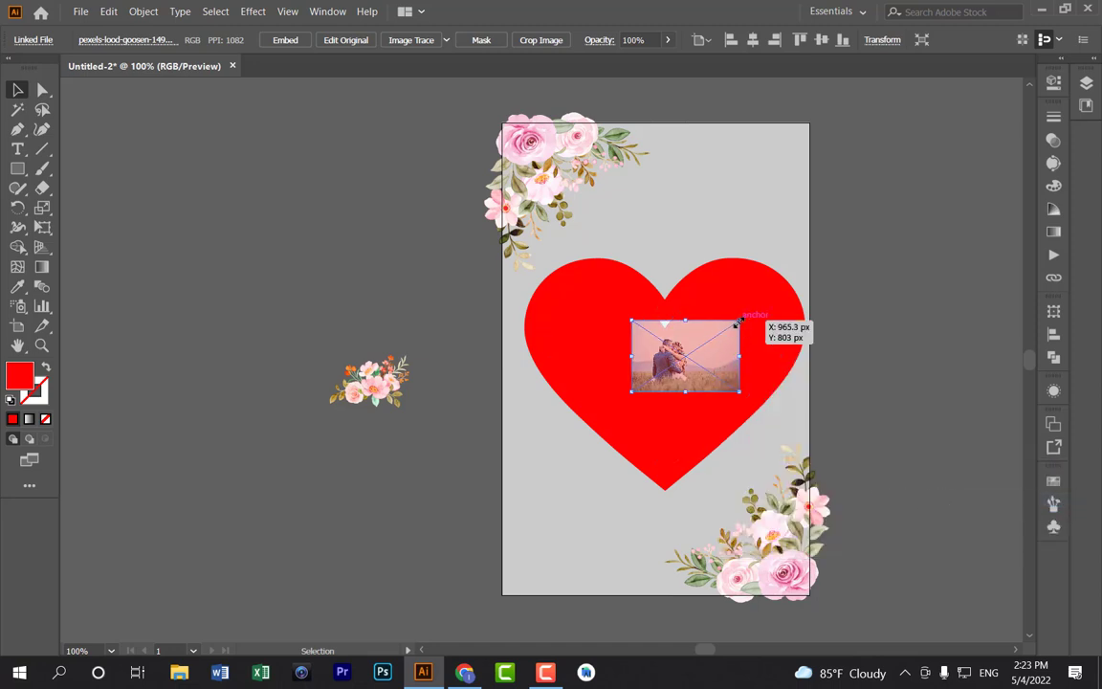
drag(737, 324, 846, 249)
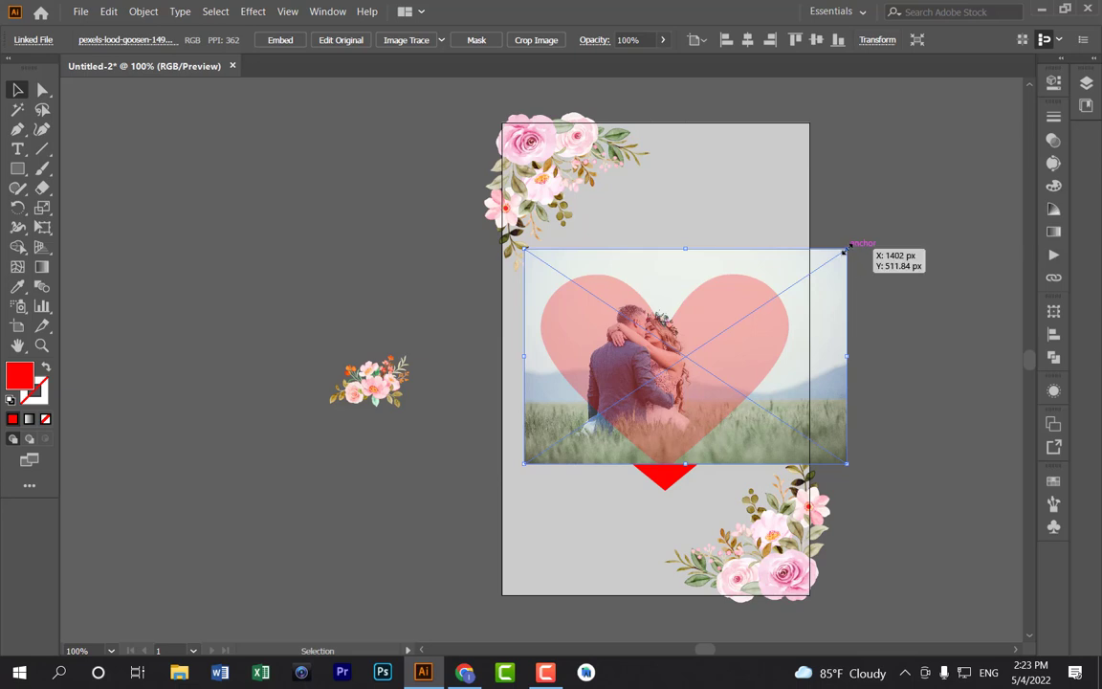
drag(845, 251, 835, 256)
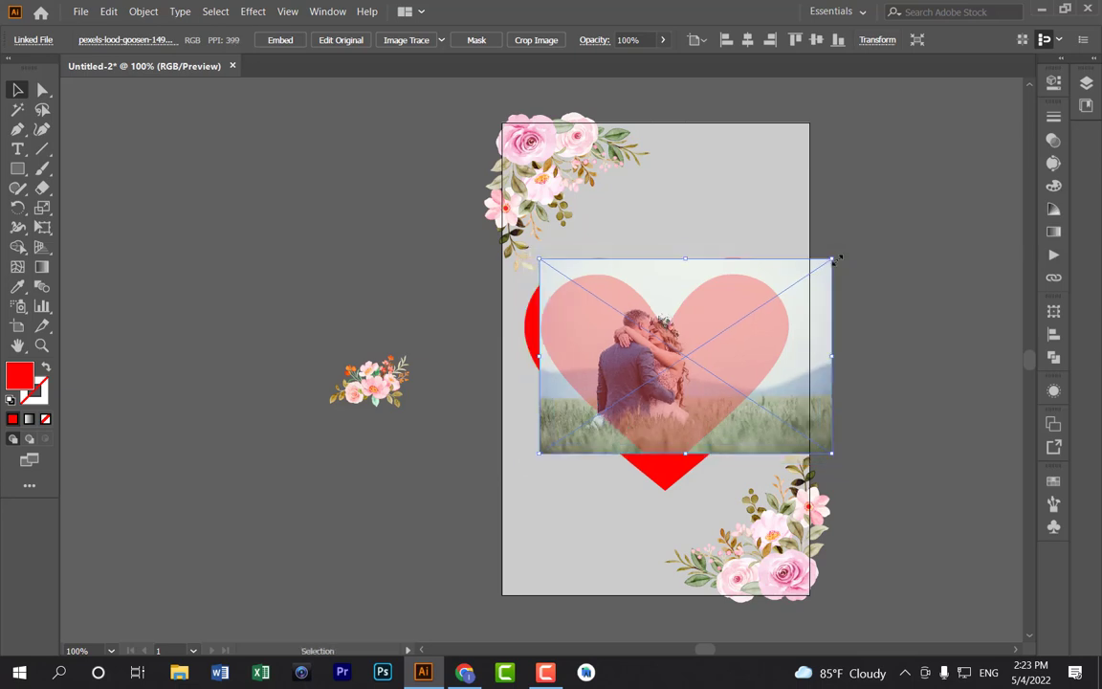
drag(692, 386, 687, 405)
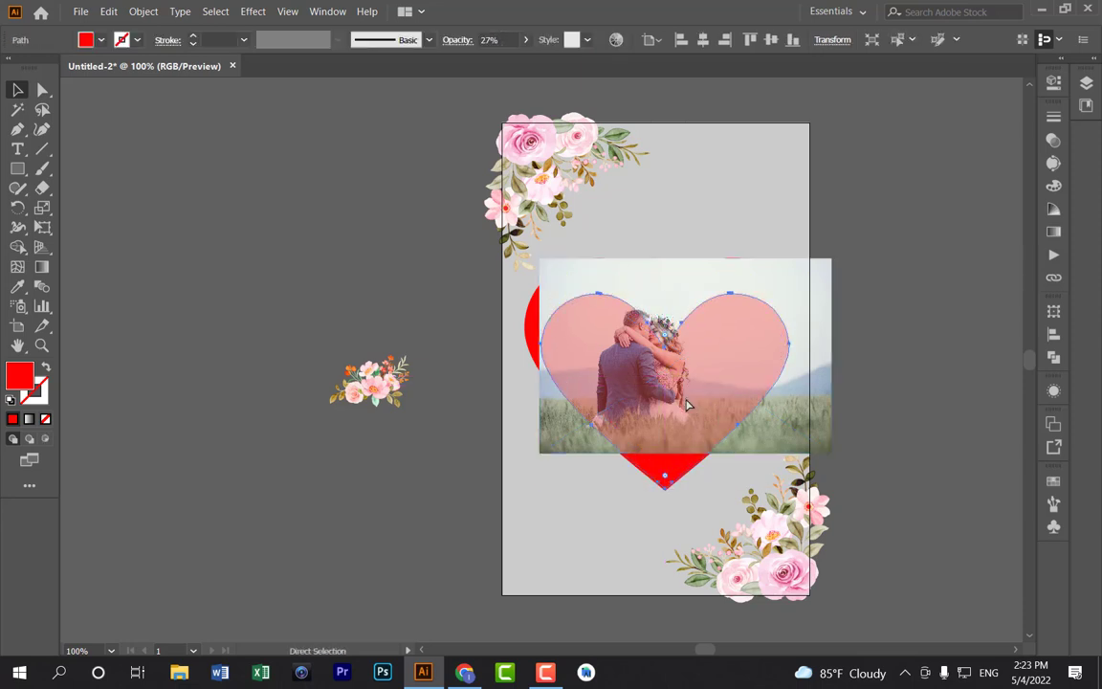
key(ctrl+z)
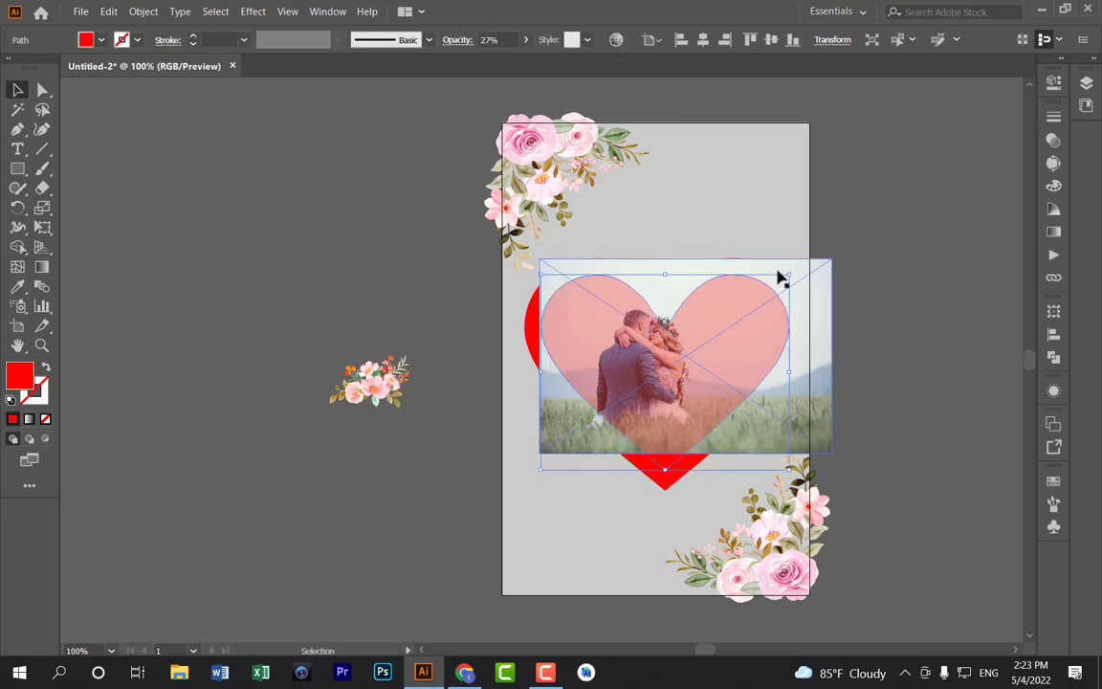
mouse_move(806, 304)
mouse_down()
mouse_move(806, 326)
mouse_move(809, 315)
mouse_up()
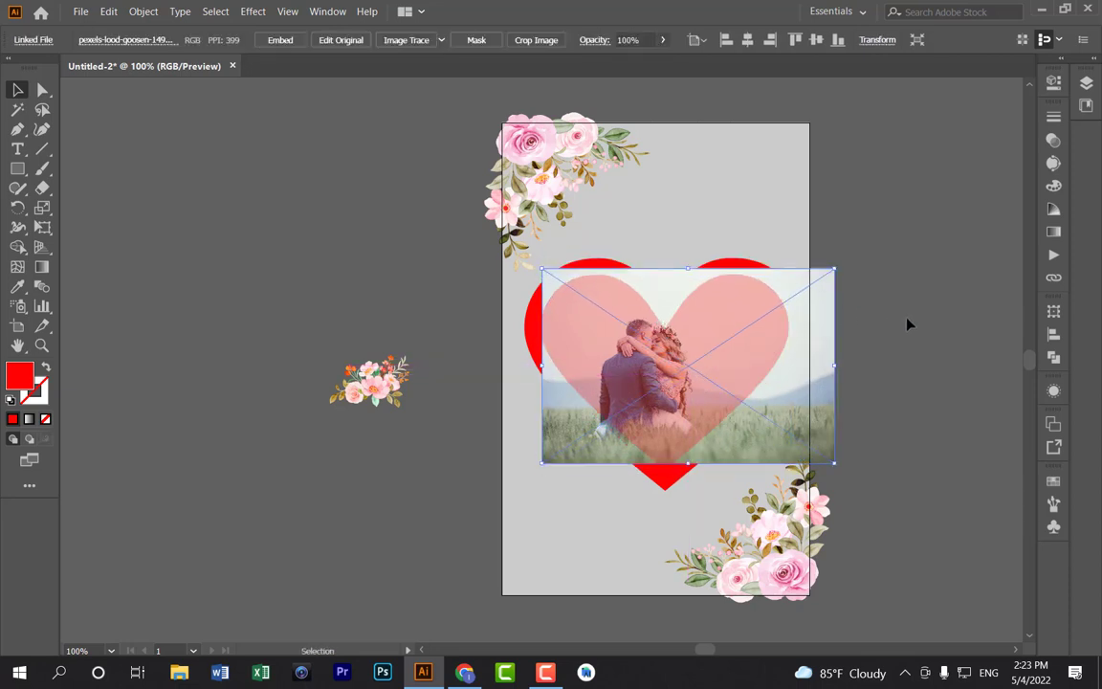
click(909, 324)
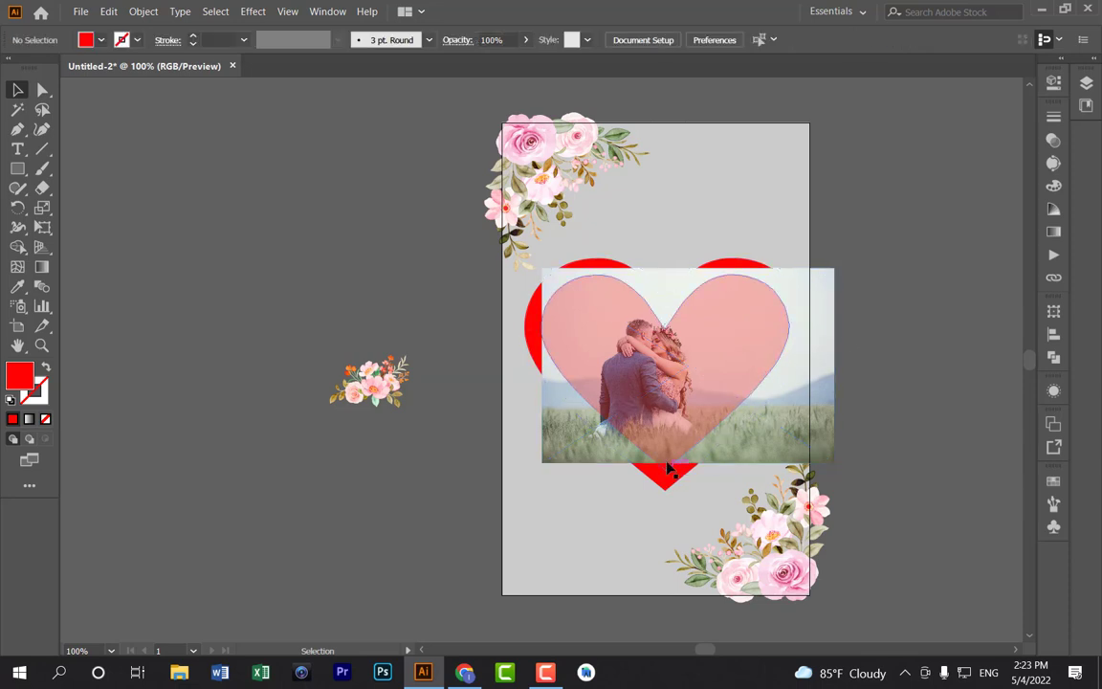
Enlarge the photo again, paste it in front, and nudge it down two steps within the heart.
click(800, 320)
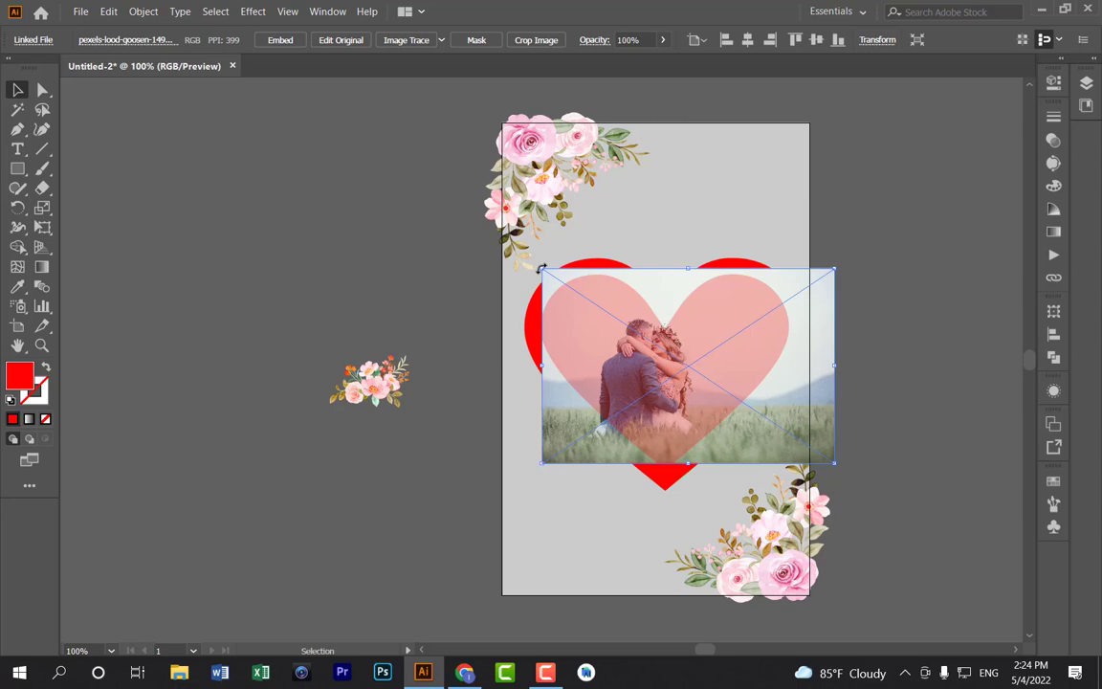
drag(540, 269, 536, 260)
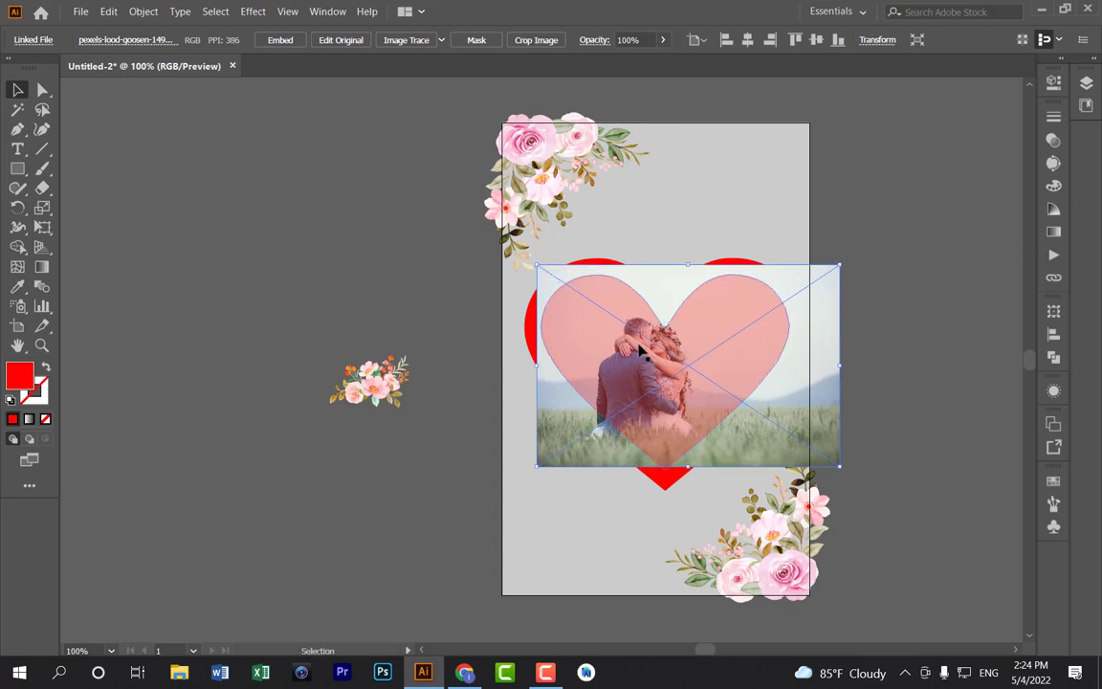
key(ctrl+x)
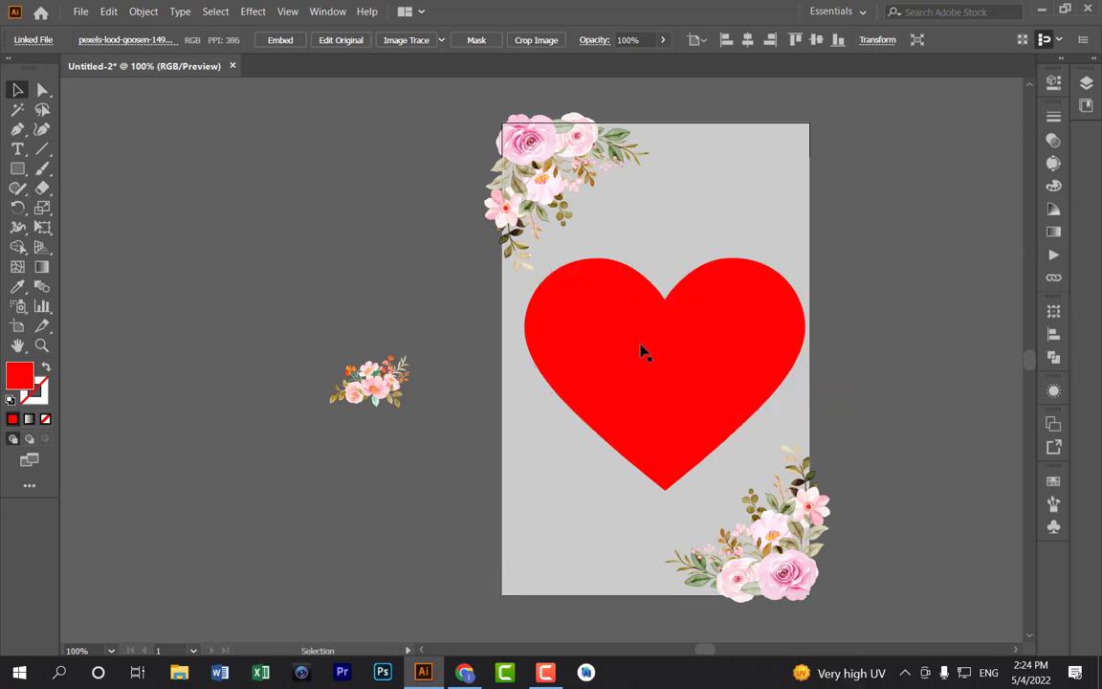
key(ctrl+f)
key(Down)
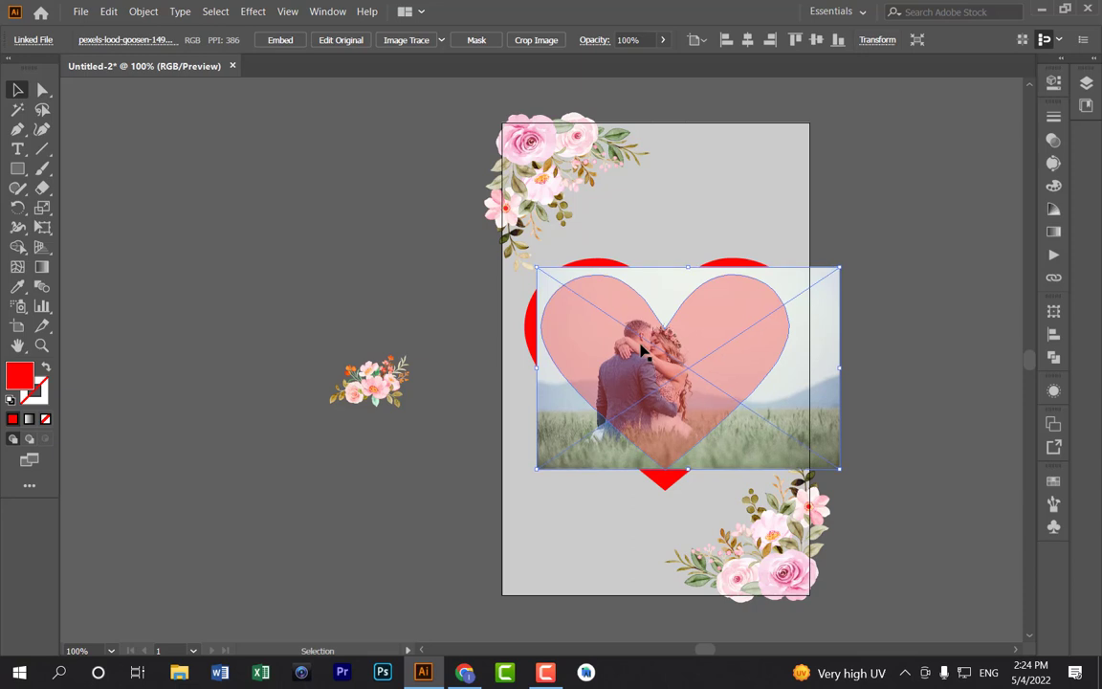
key(Down)
key(Down)
key(Down)
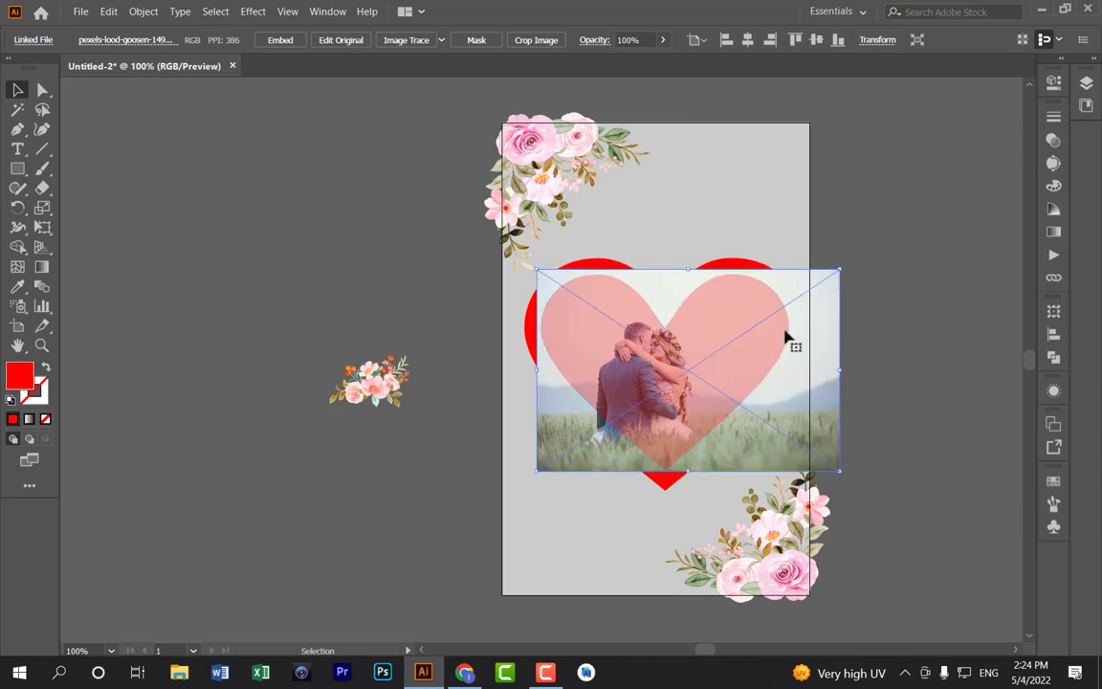
click(896, 336)
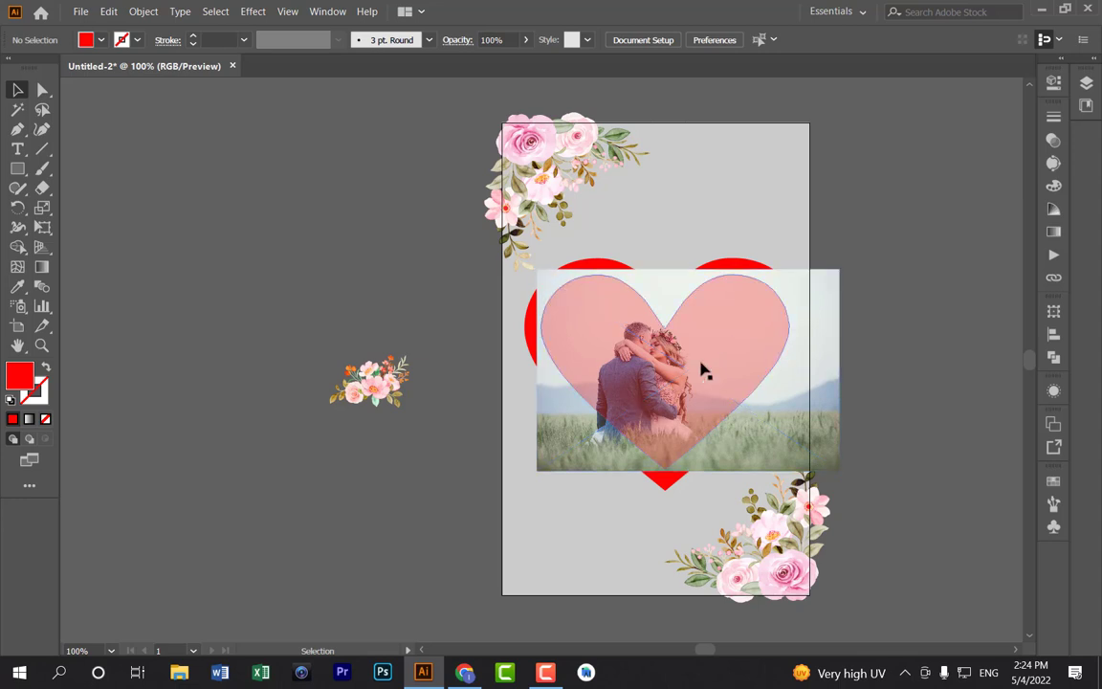
click(640, 334)
Restore the heart's opacity to 100% and move it over the photo, nudging it up slightly.
click(1053, 84)
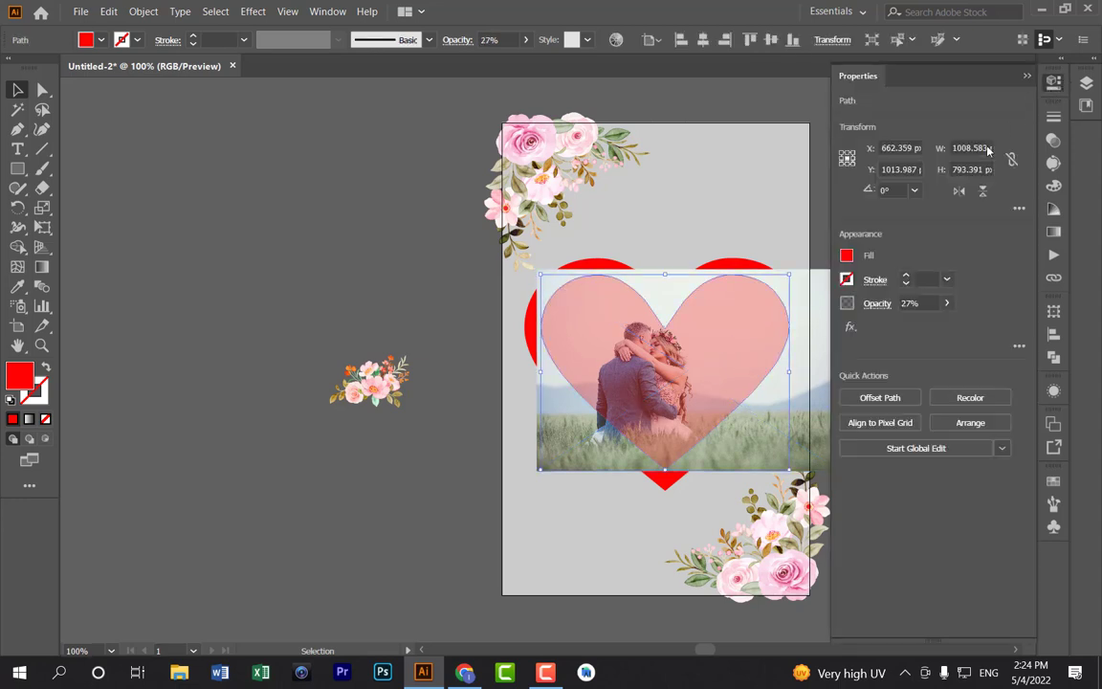
click(948, 304)
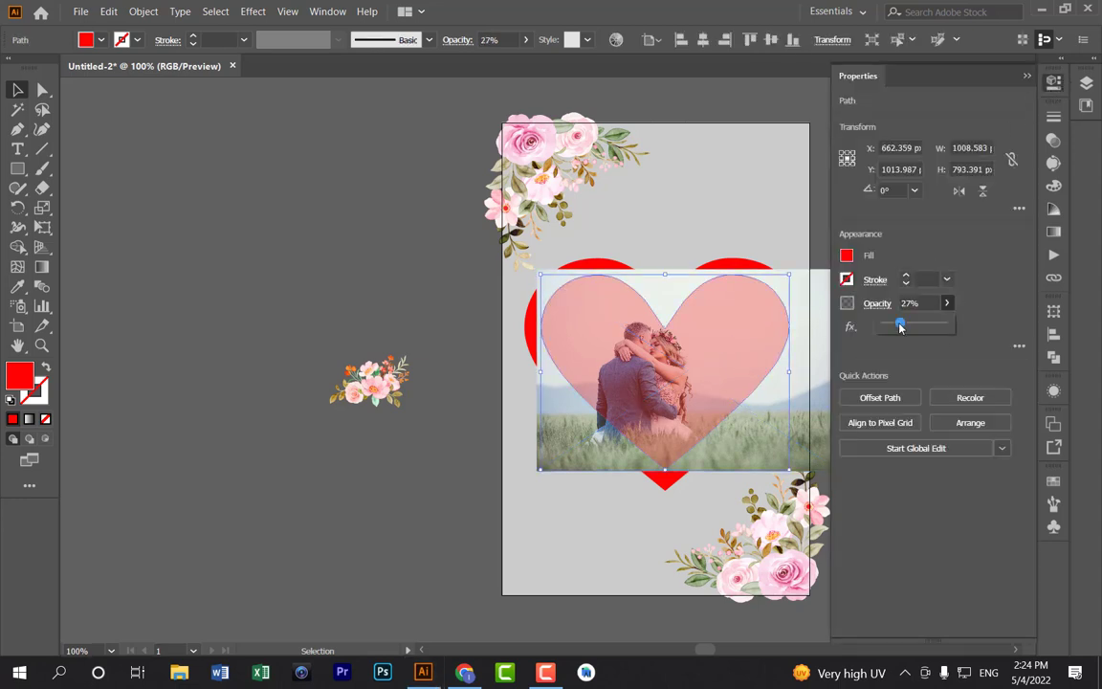
drag(900, 326, 952, 328)
click(1035, 188)
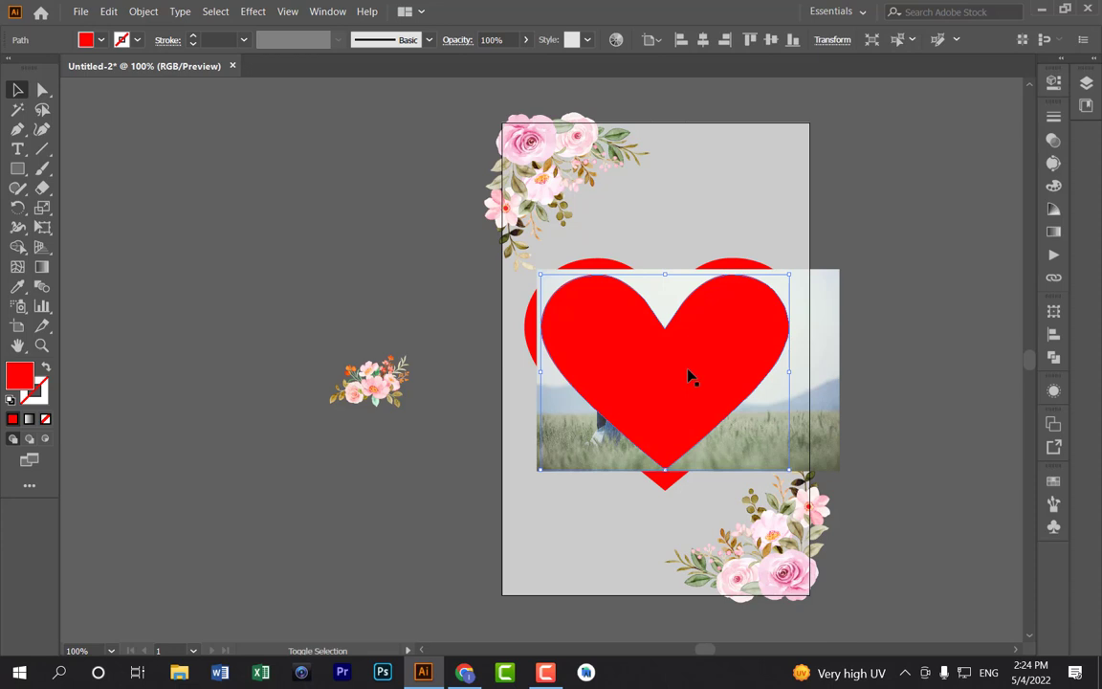
shift+click(688, 376)
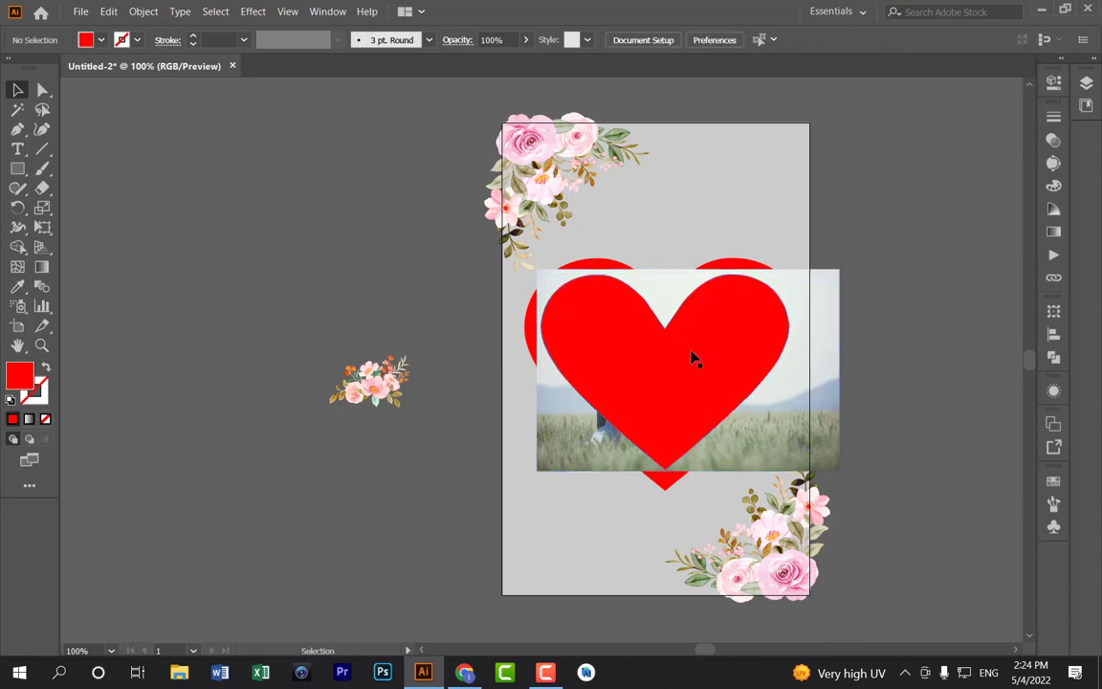
drag(703, 362, 777, 364)
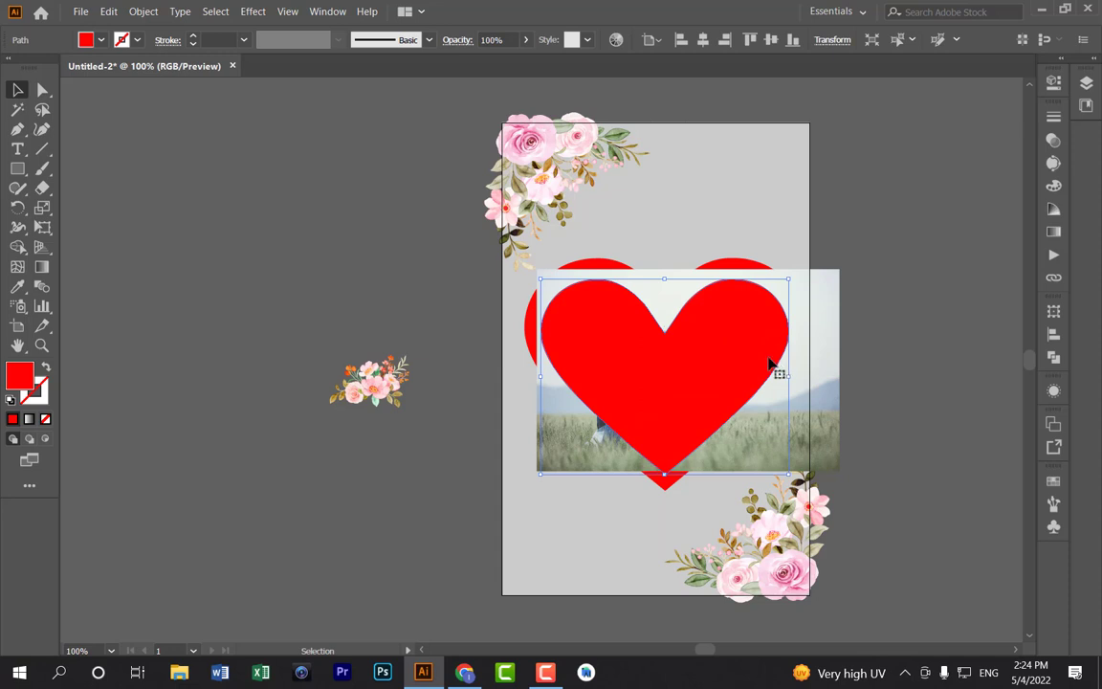
key(shift+Up)
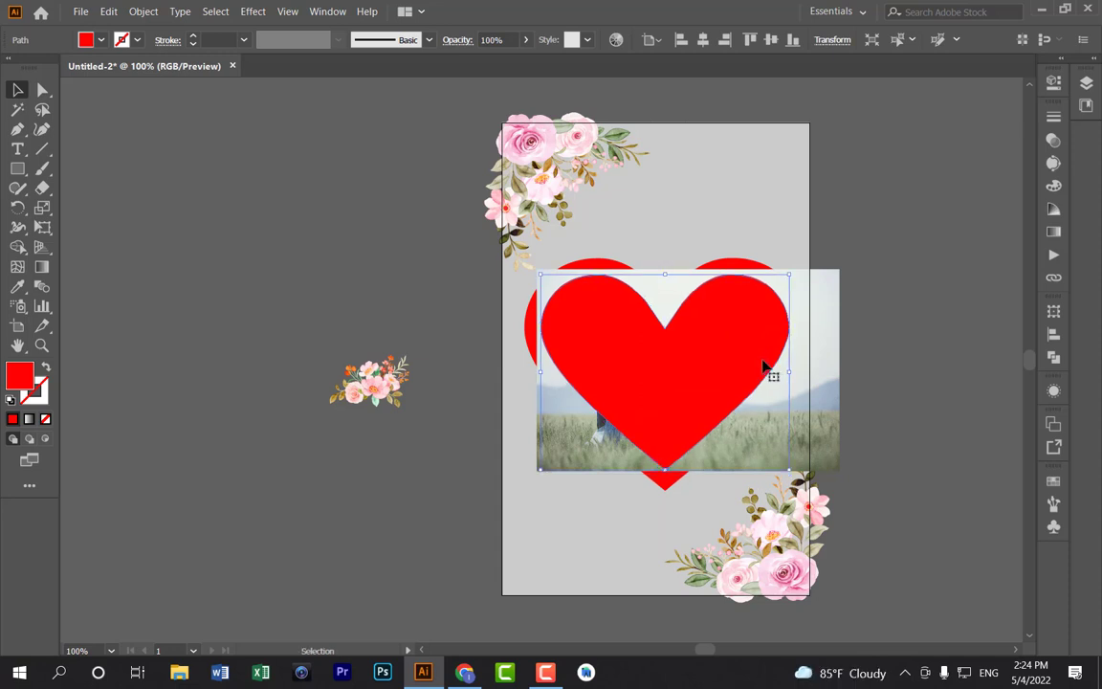
Clip the couple's photo to the heart with a clipping mask so the red outer heart frames it.
shift+click(818, 385)
right_click(708, 375)
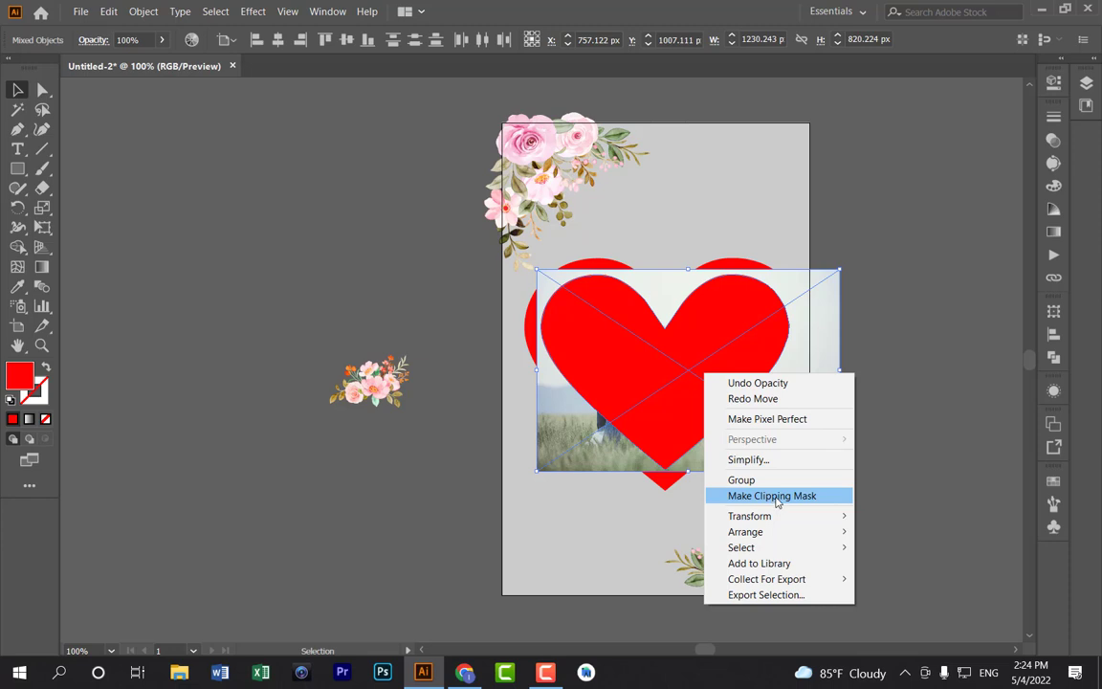
click(776, 497)
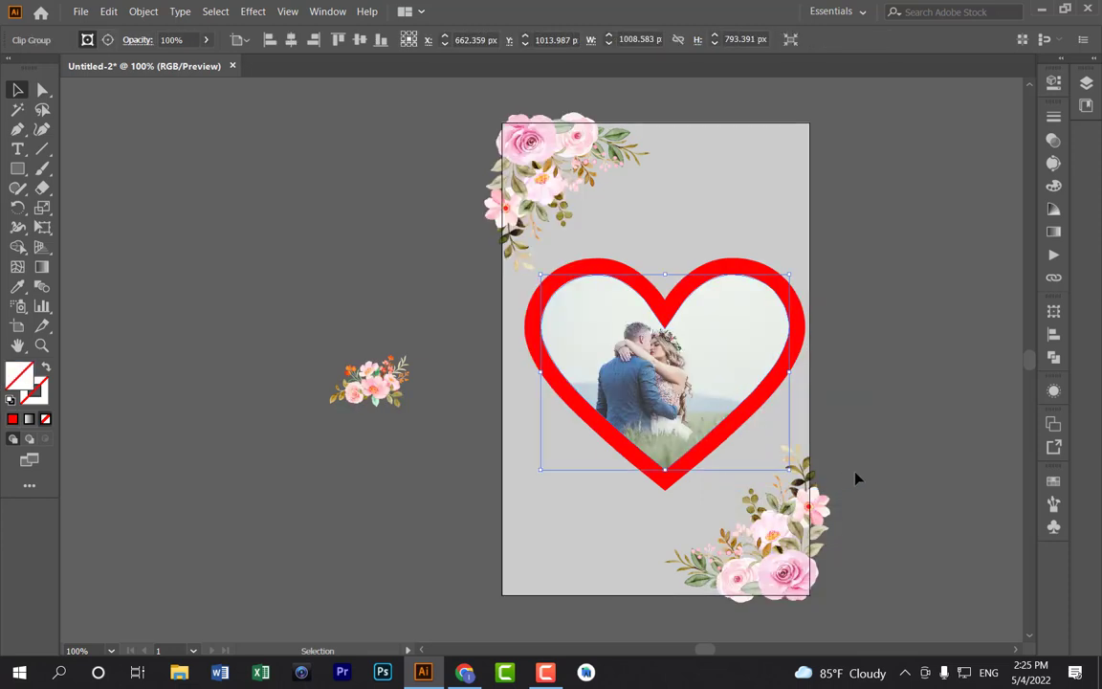
Drag the spare flower bouquet onto the card below the heart and enlarge it to about 719.56 × 480.15 px.
click(914, 466)
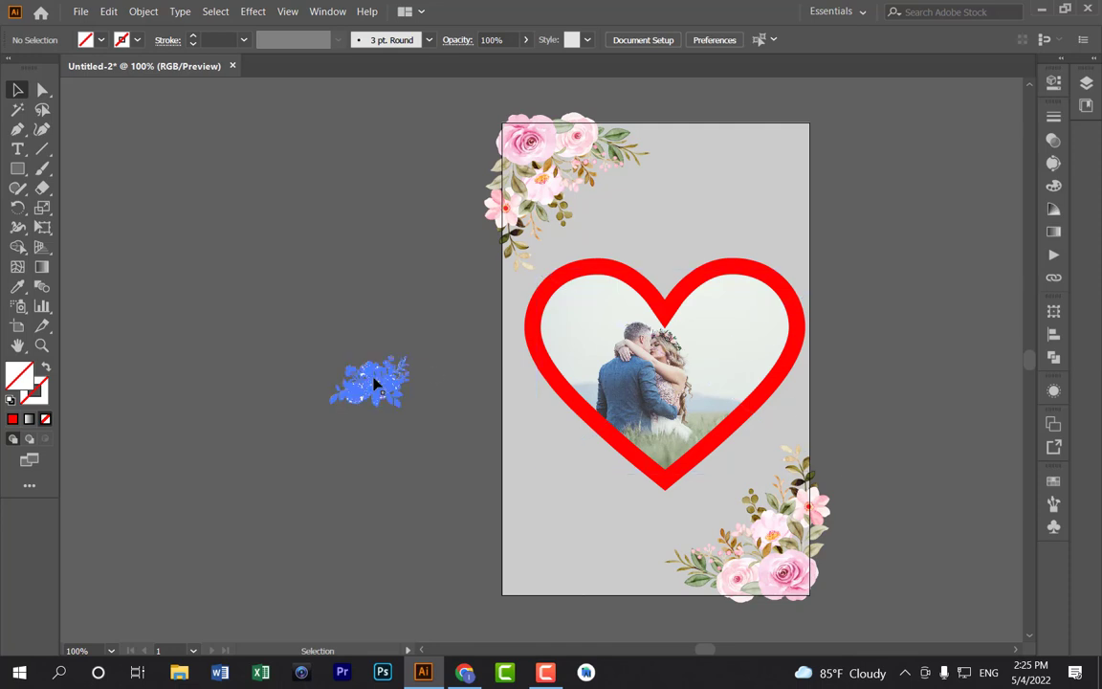
click(374, 381)
drag(374, 382, 604, 493)
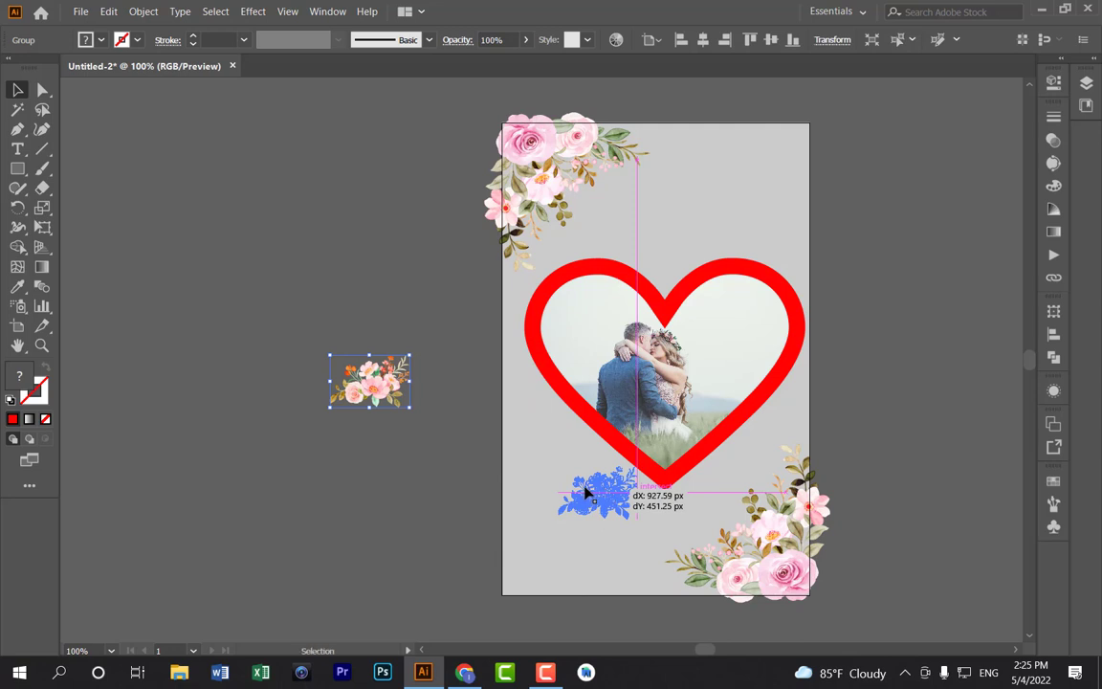
drag(605, 493, 604, 493)
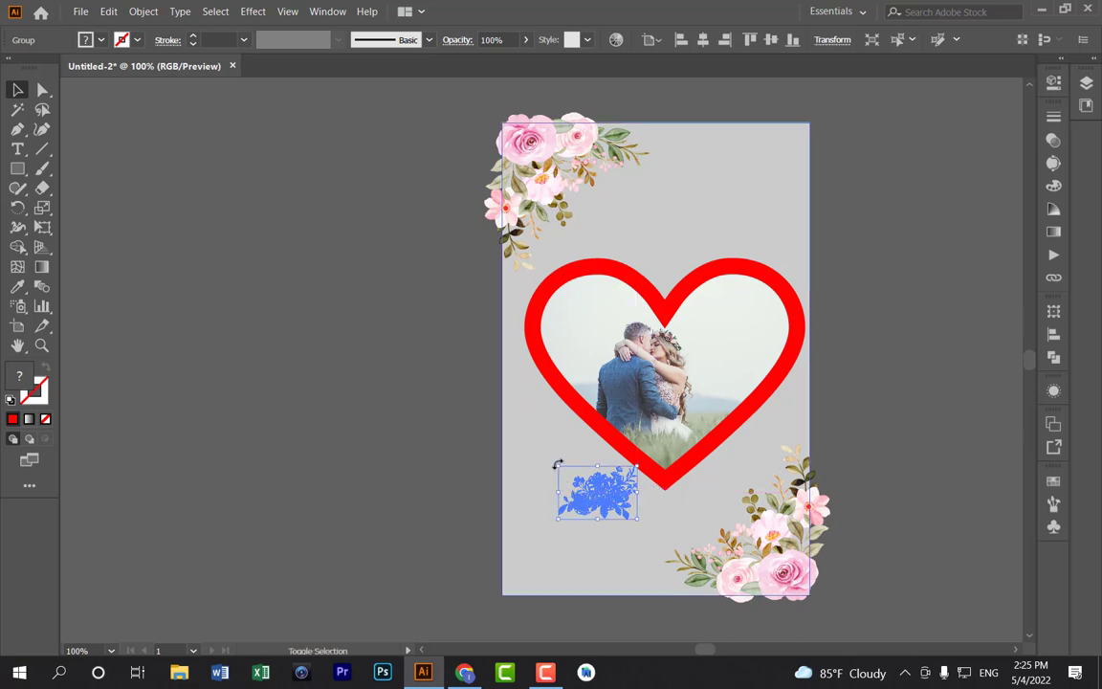
drag(558, 463, 510, 391)
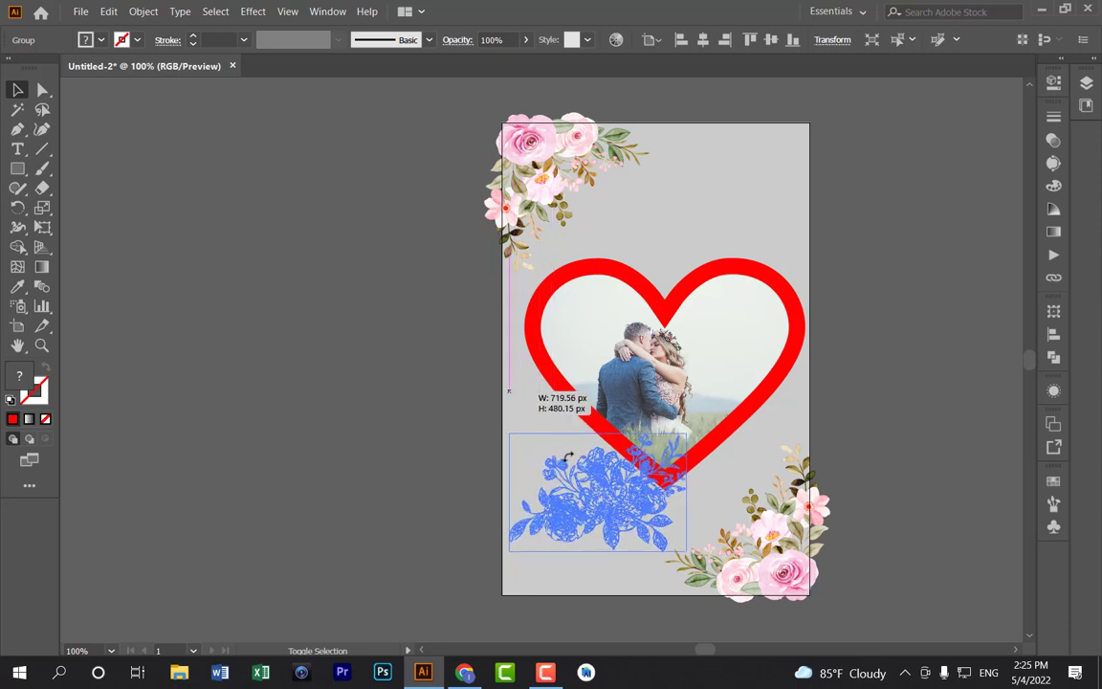
Bring the bouquet to front, enlarge it further, and move it toward the heart's lower-left.
right_click(621, 503)
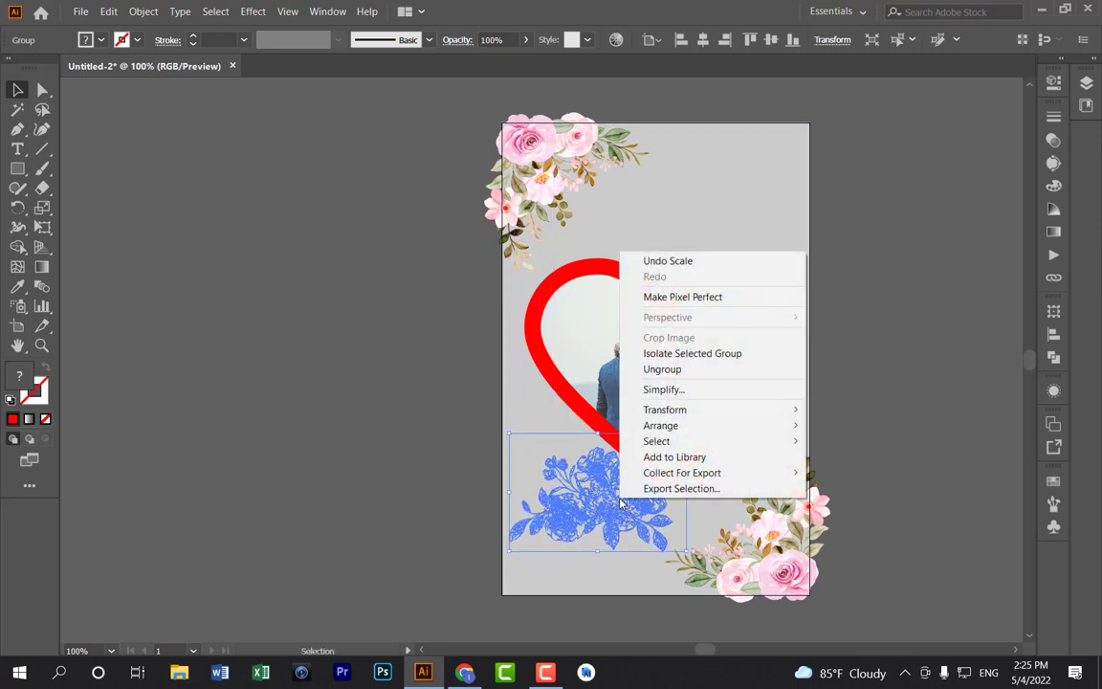
mouse_move(661, 424)
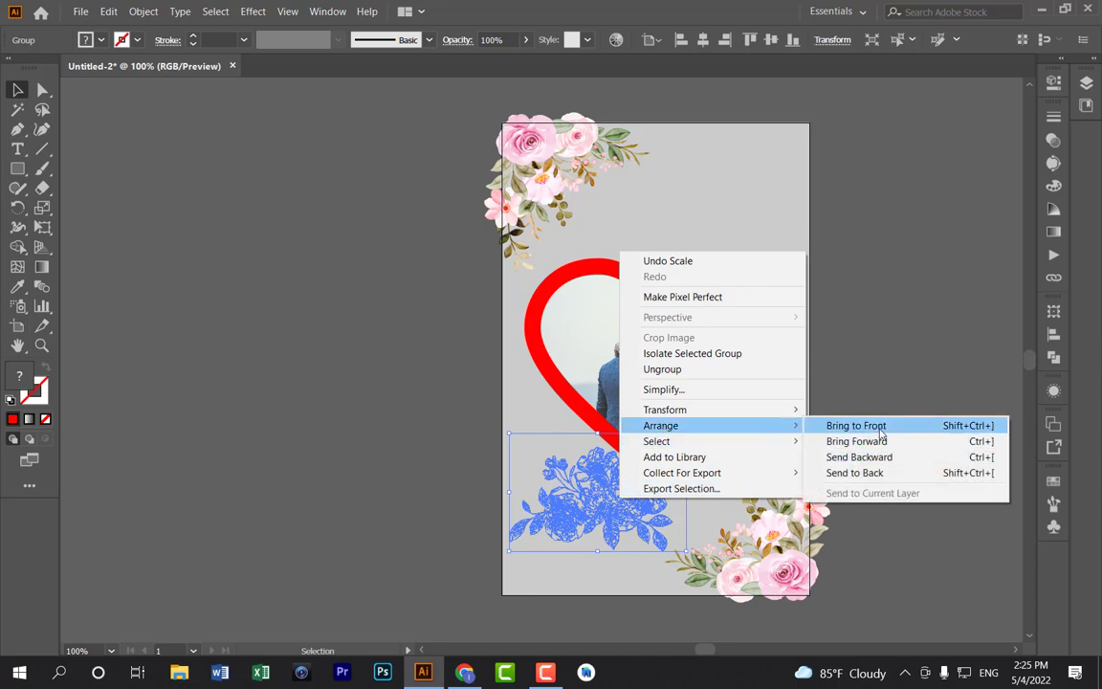
click(880, 426)
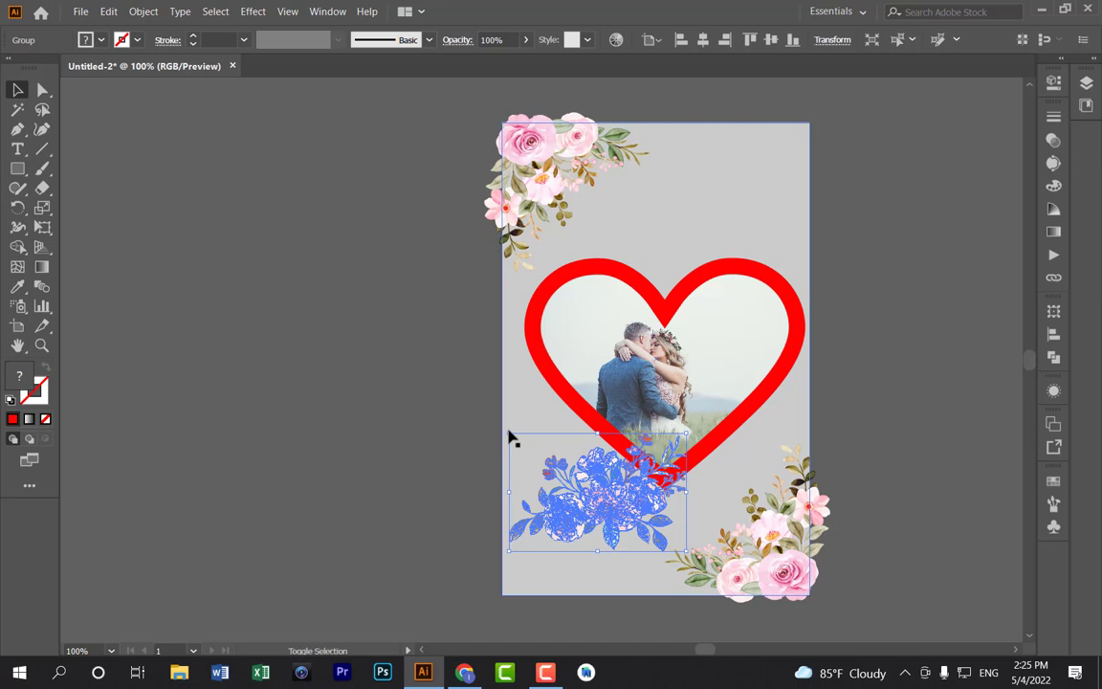
drag(507, 436, 483, 387)
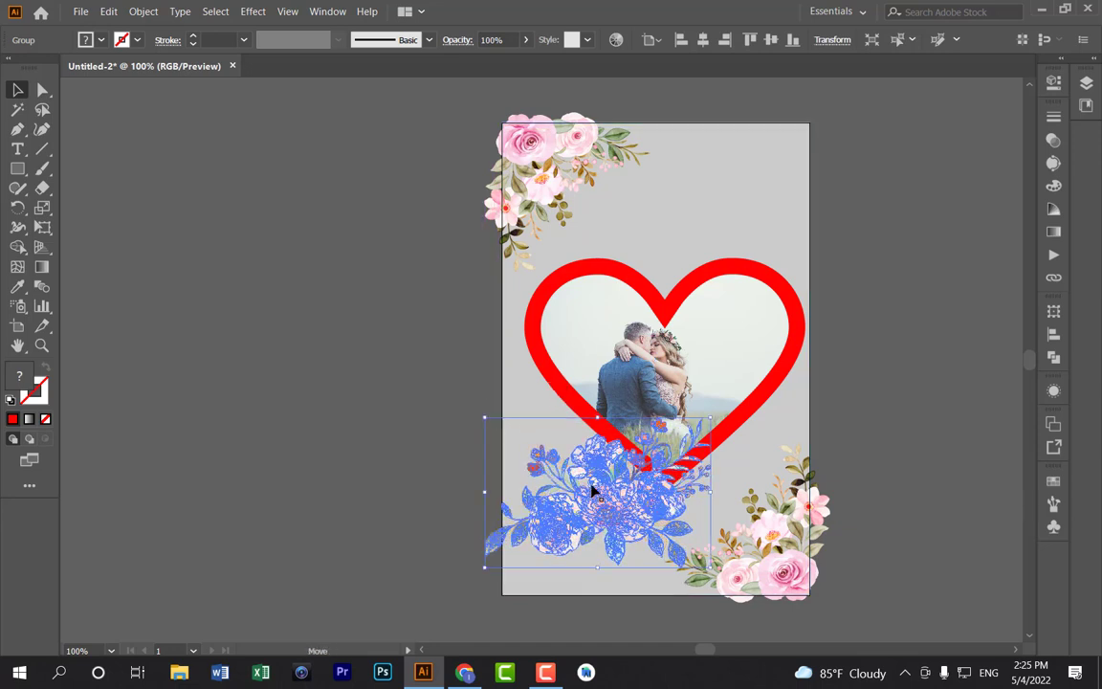
mouse_move(585, 474)
mouse_down()
mouse_move(602, 488)
mouse_move(586, 462)
mouse_up()
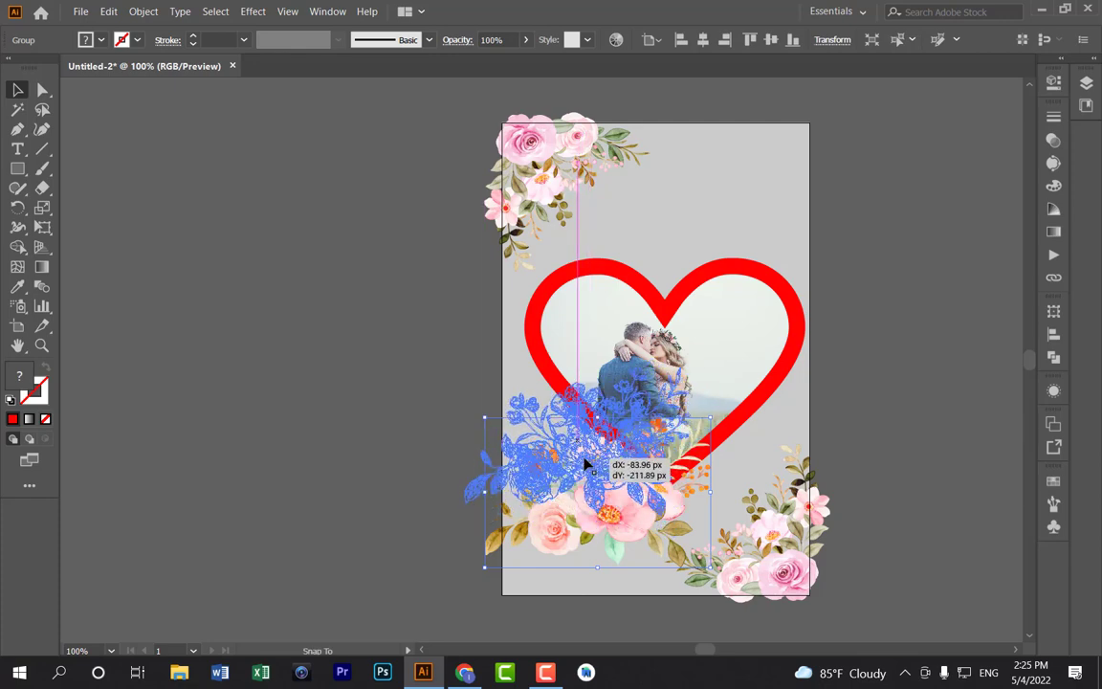
key(u)
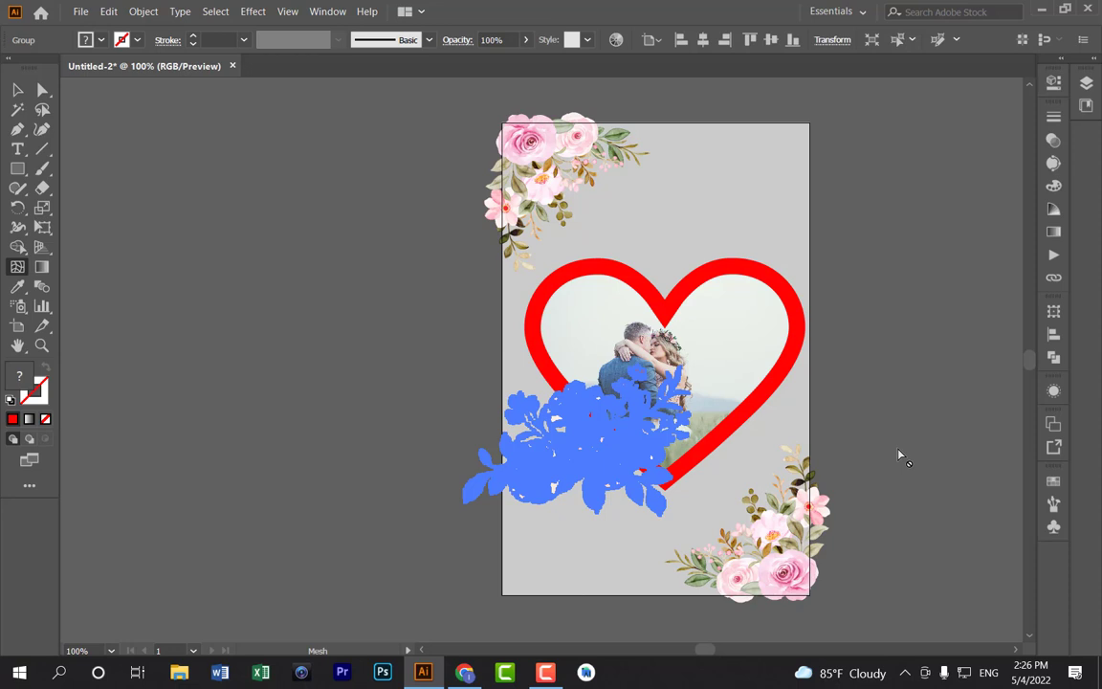
click(17, 90)
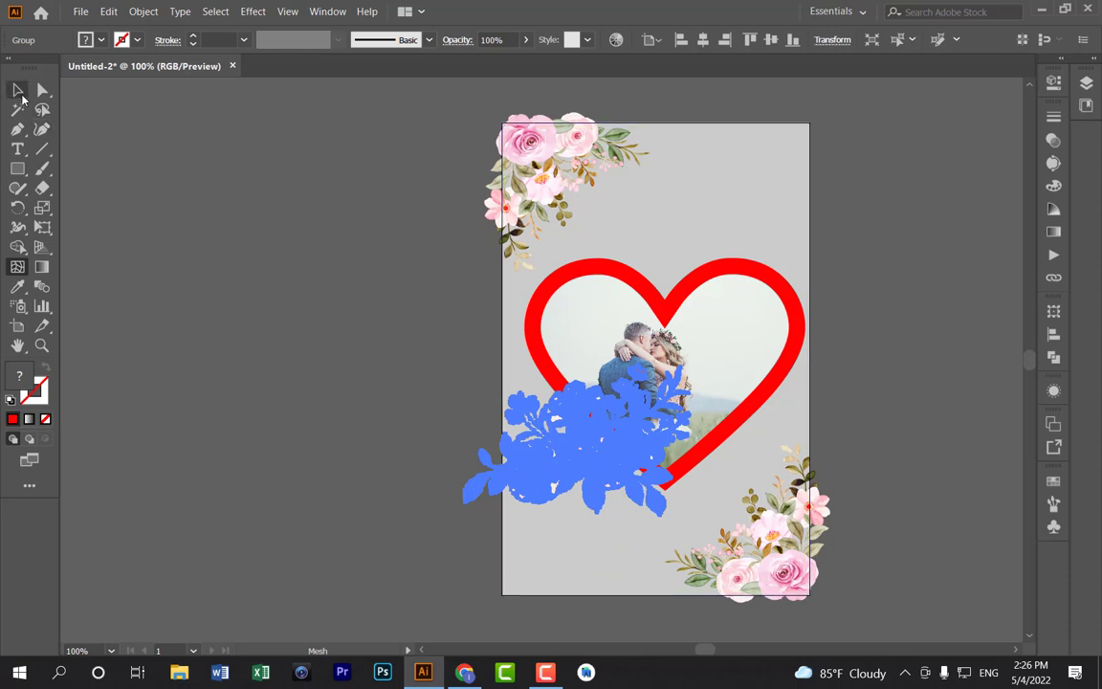
click(179, 245)
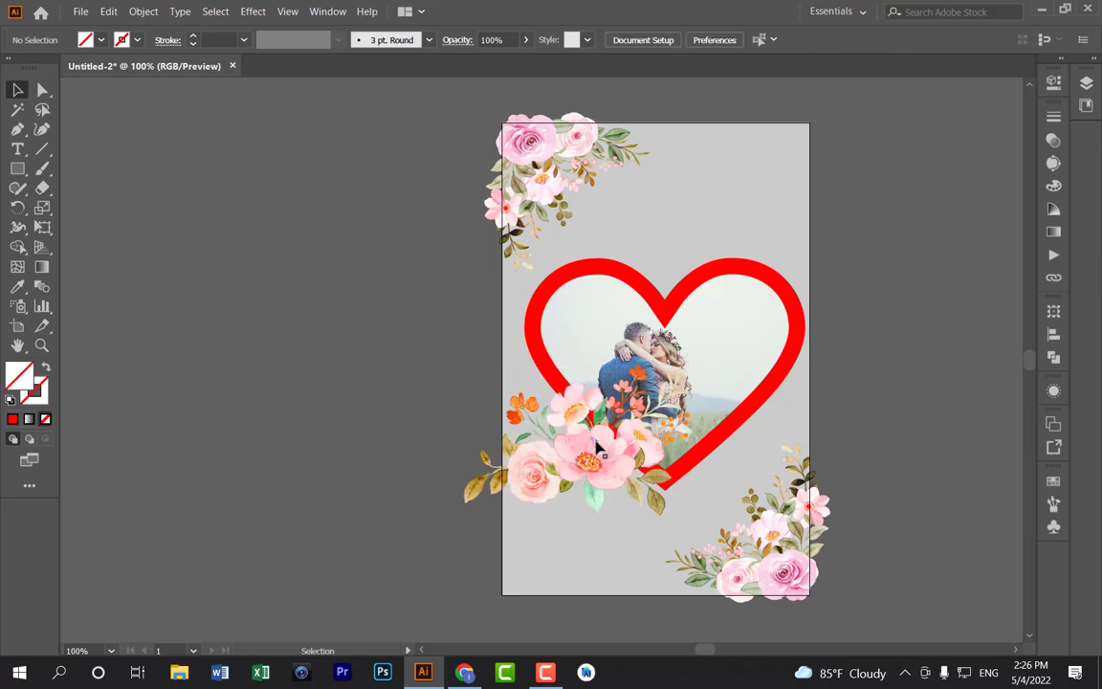
Restack the bouquet with Send to Back, then Bring Forward, so it sits behind the red heart.
right_click(597, 446)
mouse_move(638, 369)
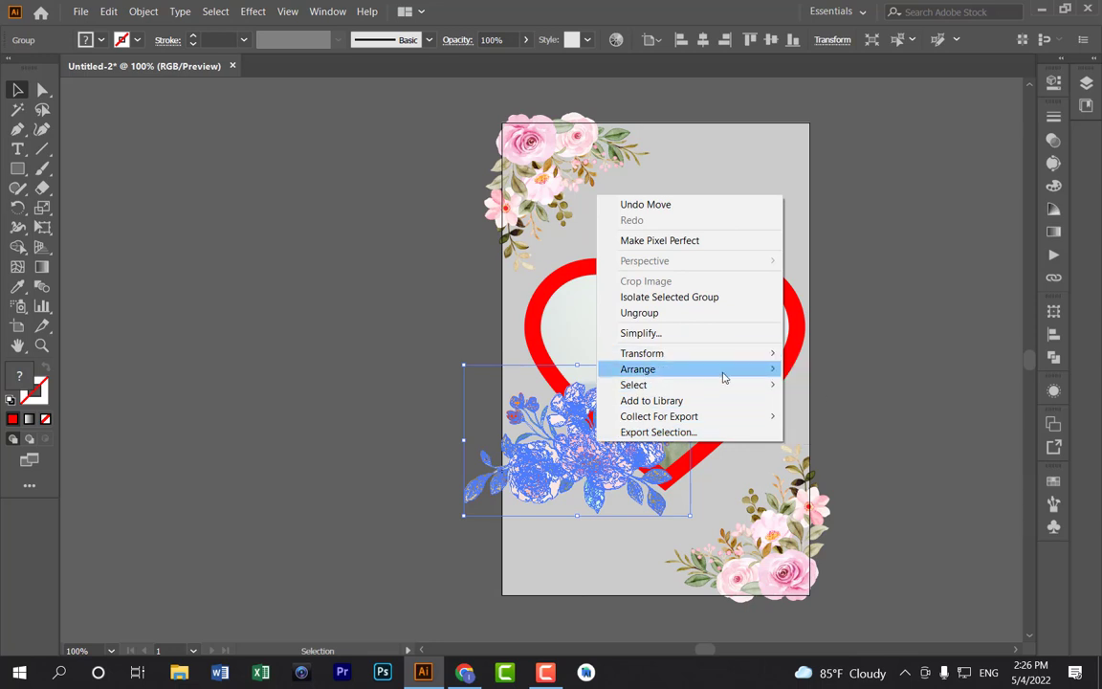
click(831, 417)
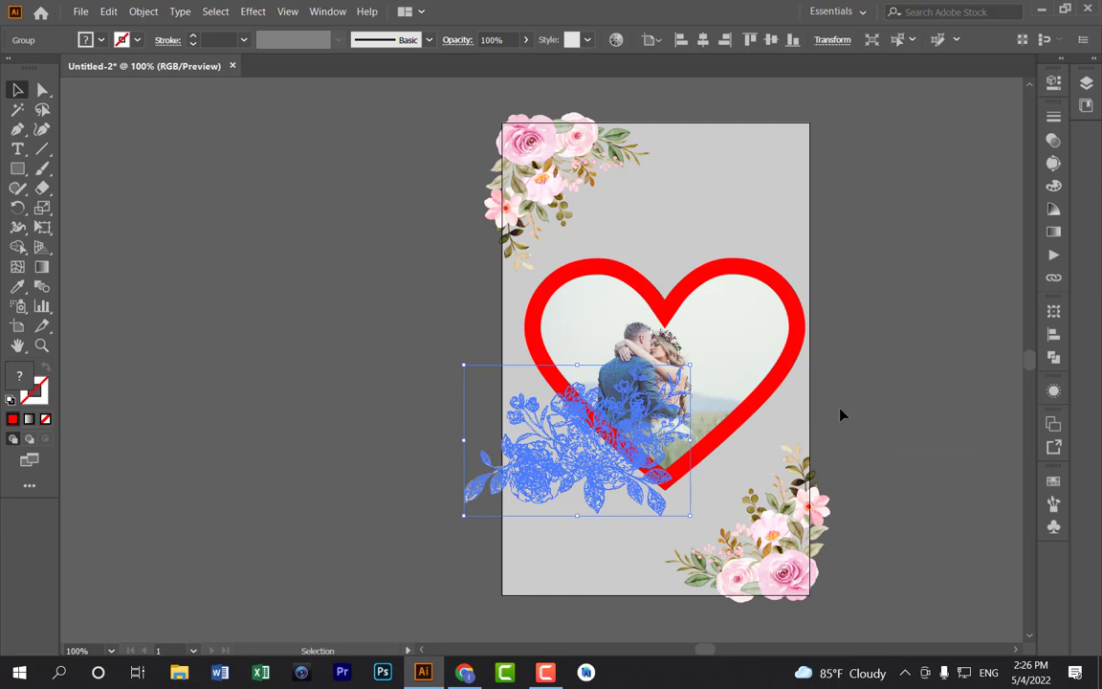
click(384, 451)
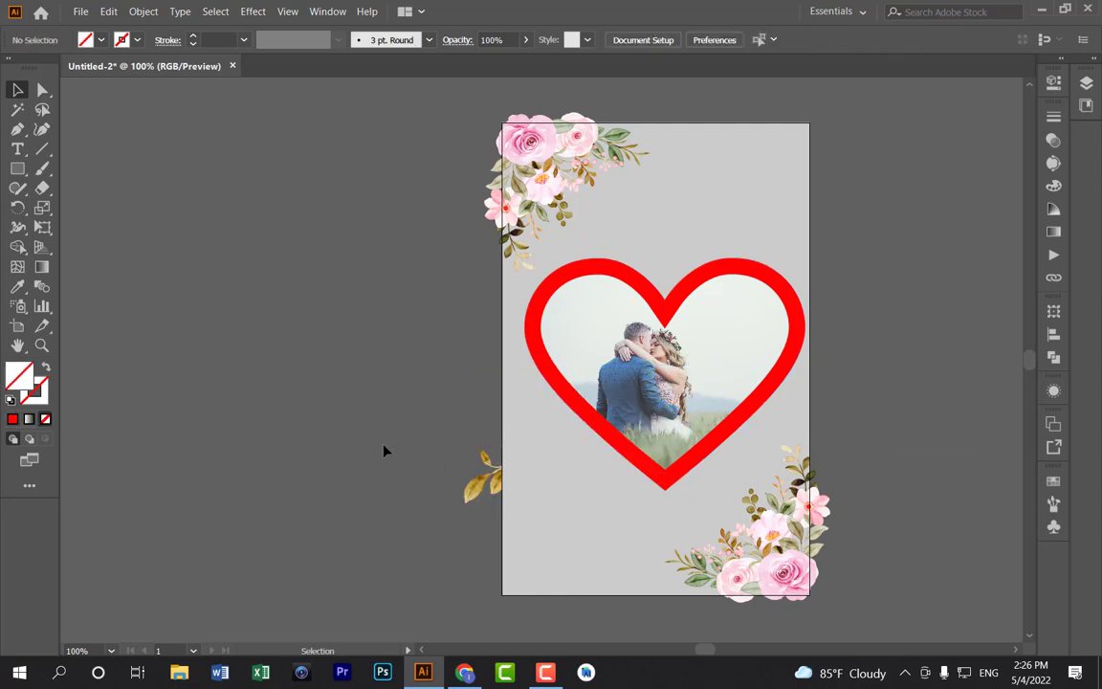
right_click(496, 483)
mouse_move(540, 404)
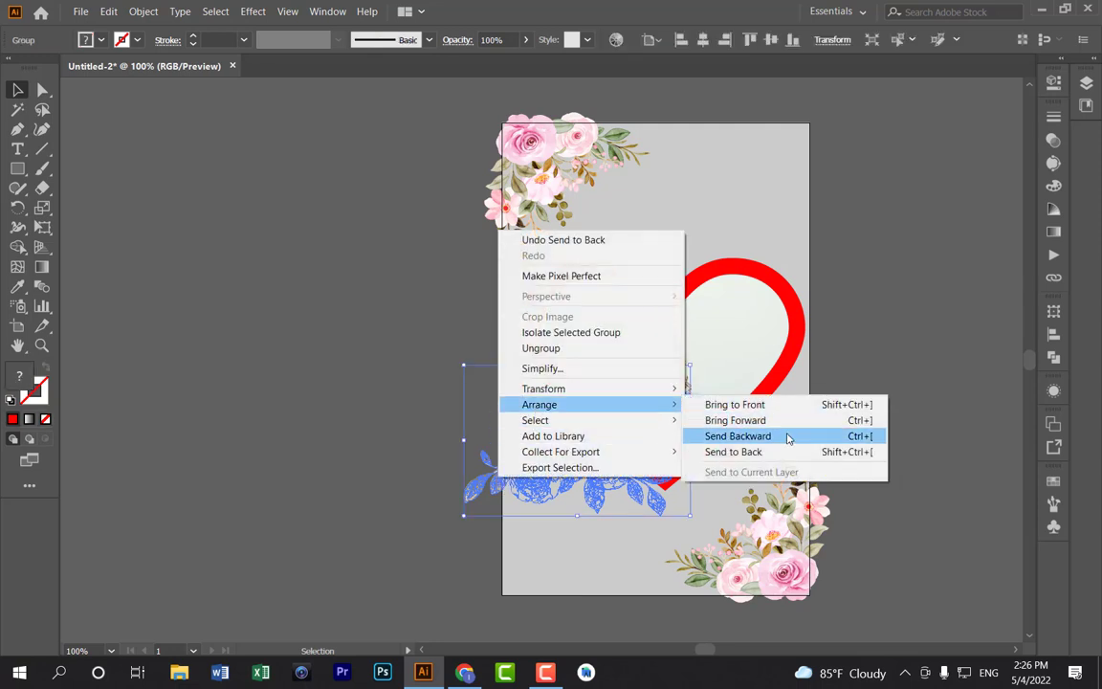
click(735, 420)
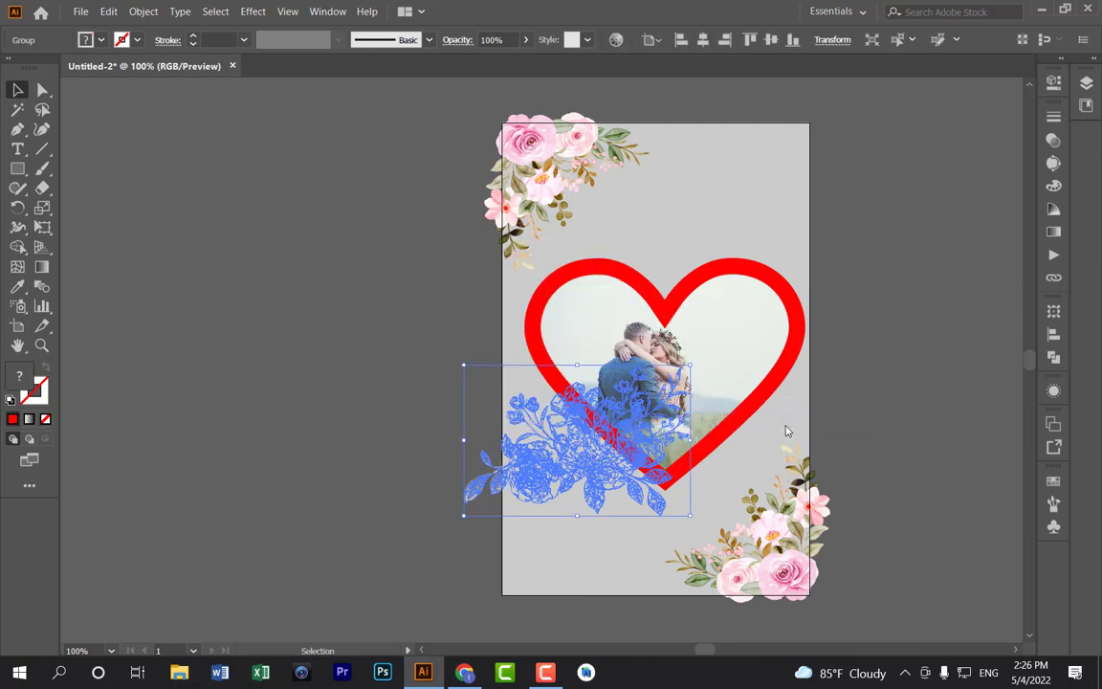
click(415, 411)
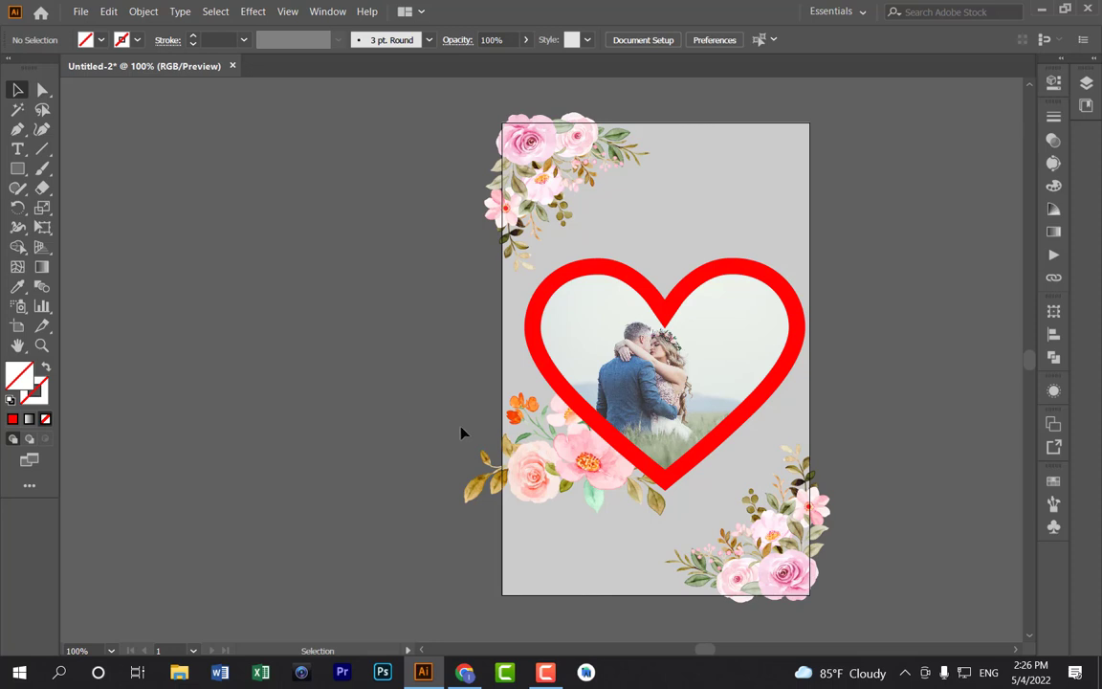
Resize the bouquet with its corner handle to about 997.52 × 587.53 px.
click(595, 450)
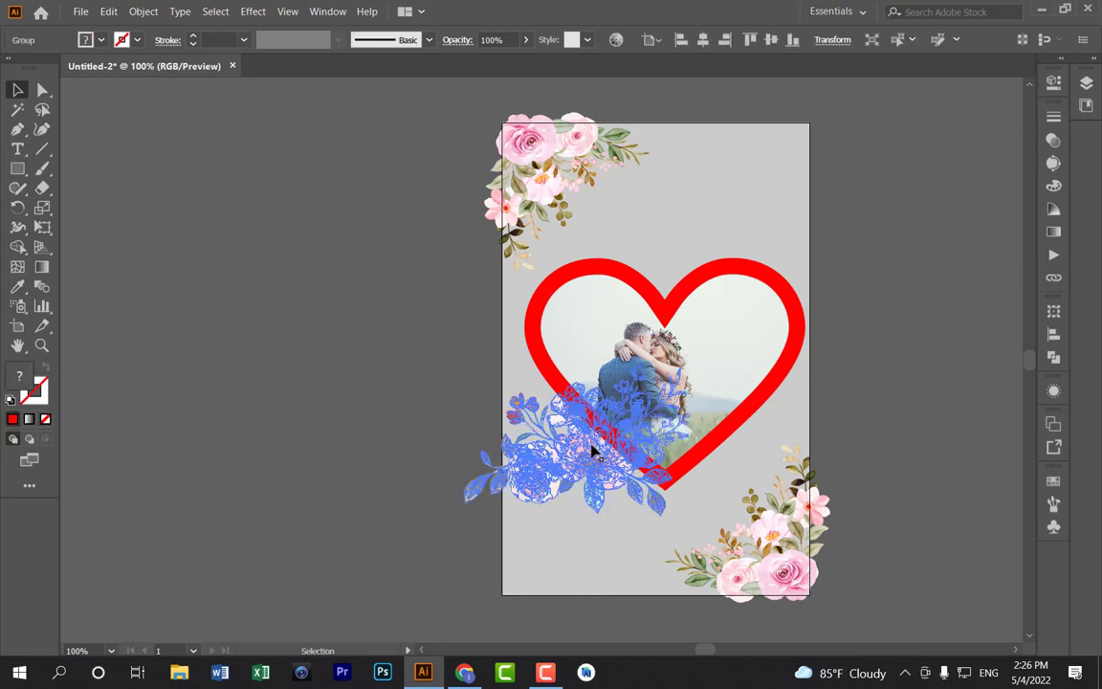
mouse_move(690, 364)
mouse_down()
mouse_move(673, 408)
mouse_move(682, 414)
mouse_up()
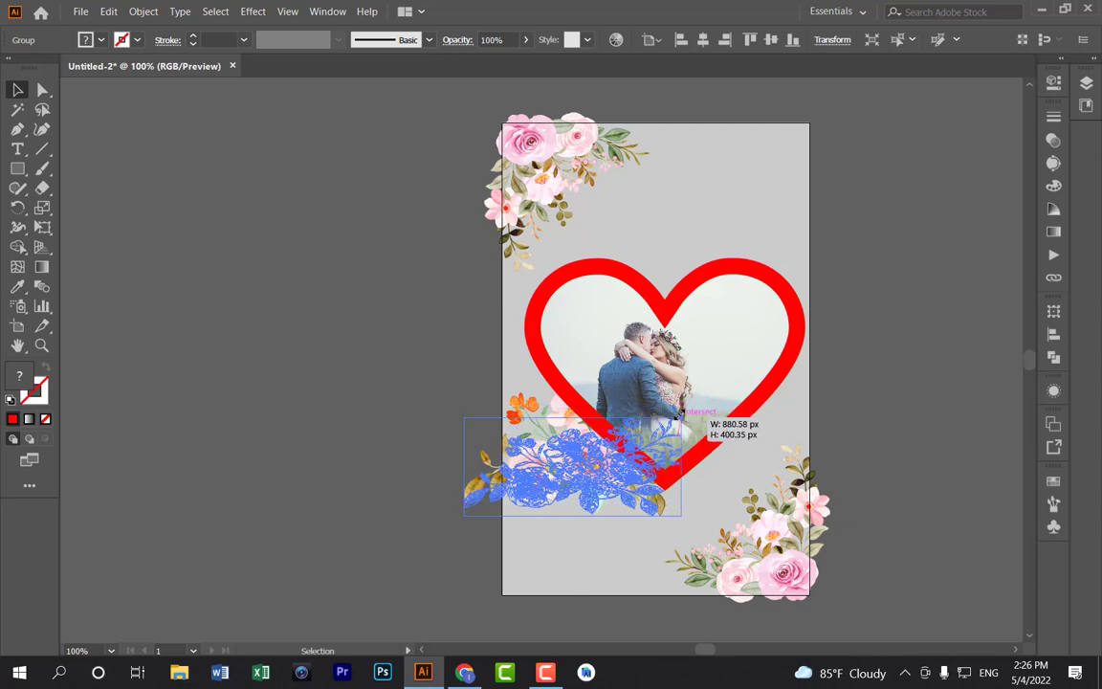
drag(440, 406, 439, 410)
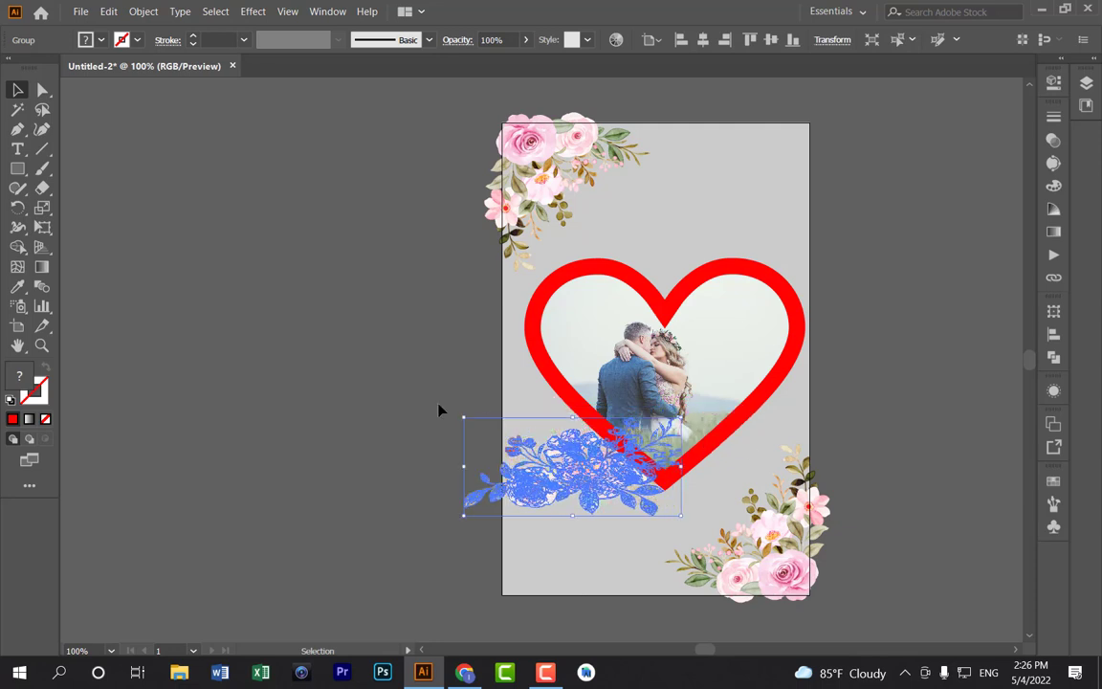
click(440, 410)
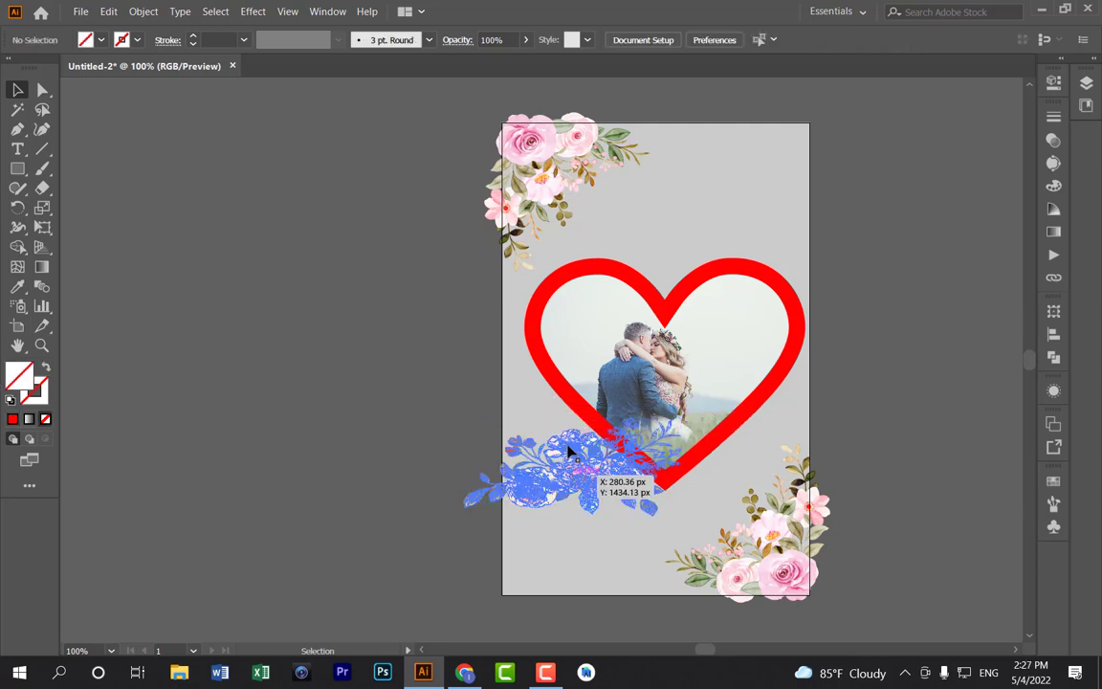
Move the bouquet lower so it hugs the heart's lower-left point near the tip.
drag(572, 483, 571, 393)
mouse_move(596, 475)
mouse_down()
mouse_move(613, 488)
mouse_move(456, 395)
mouse_up()
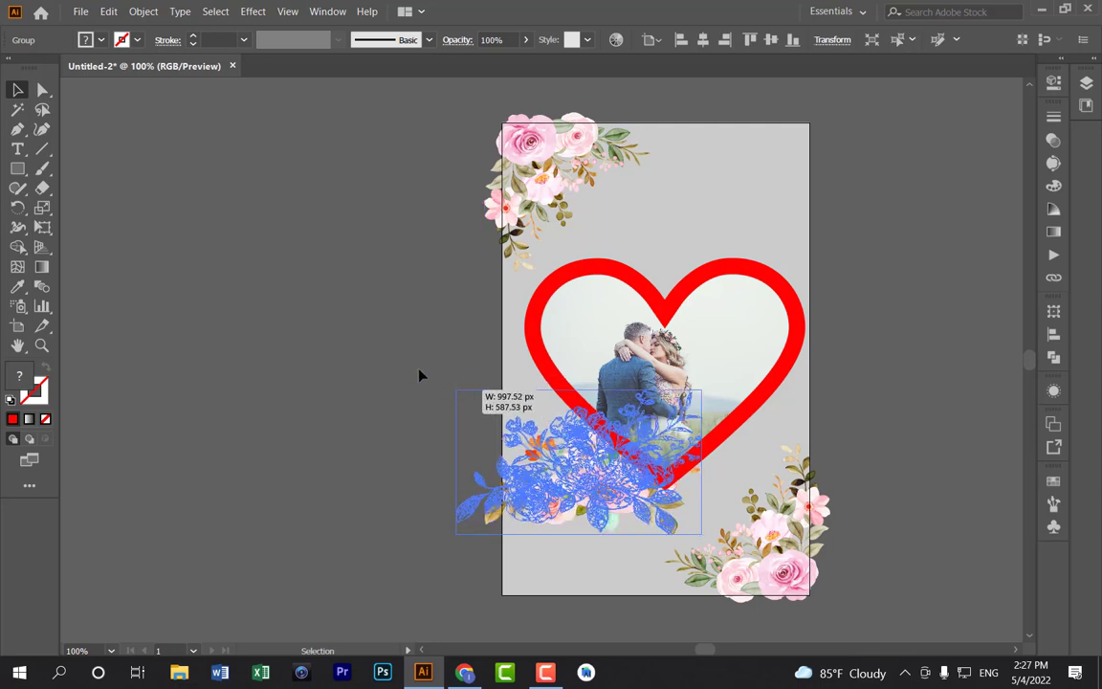
drag(628, 499, 648, 511)
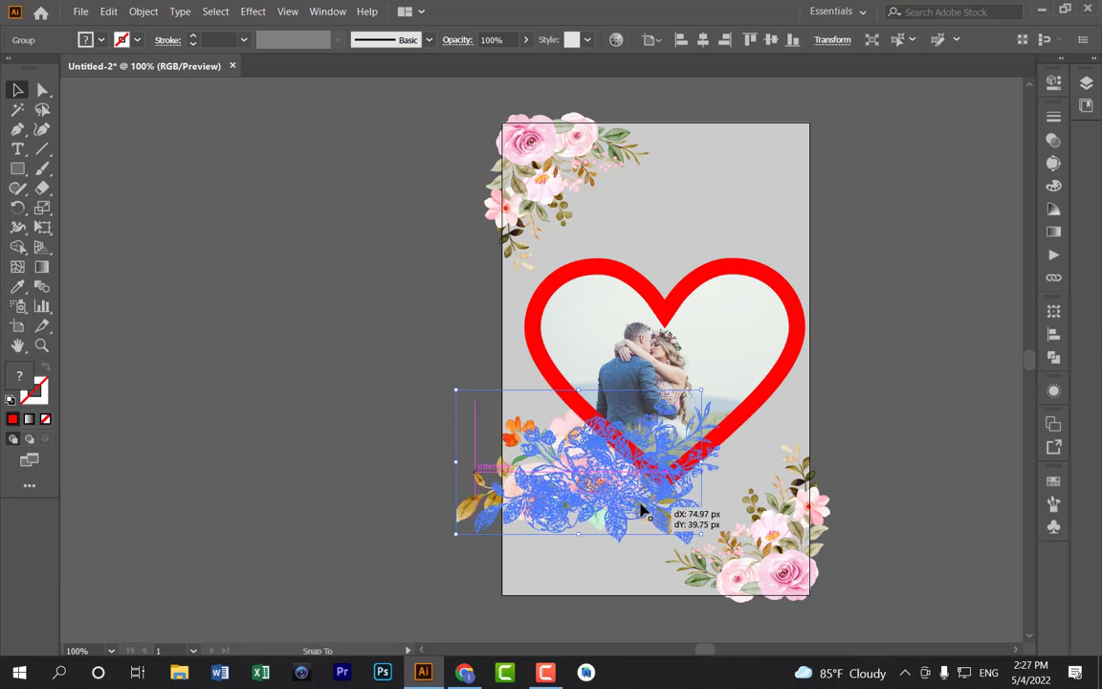
drag(647, 511, 573, 499)
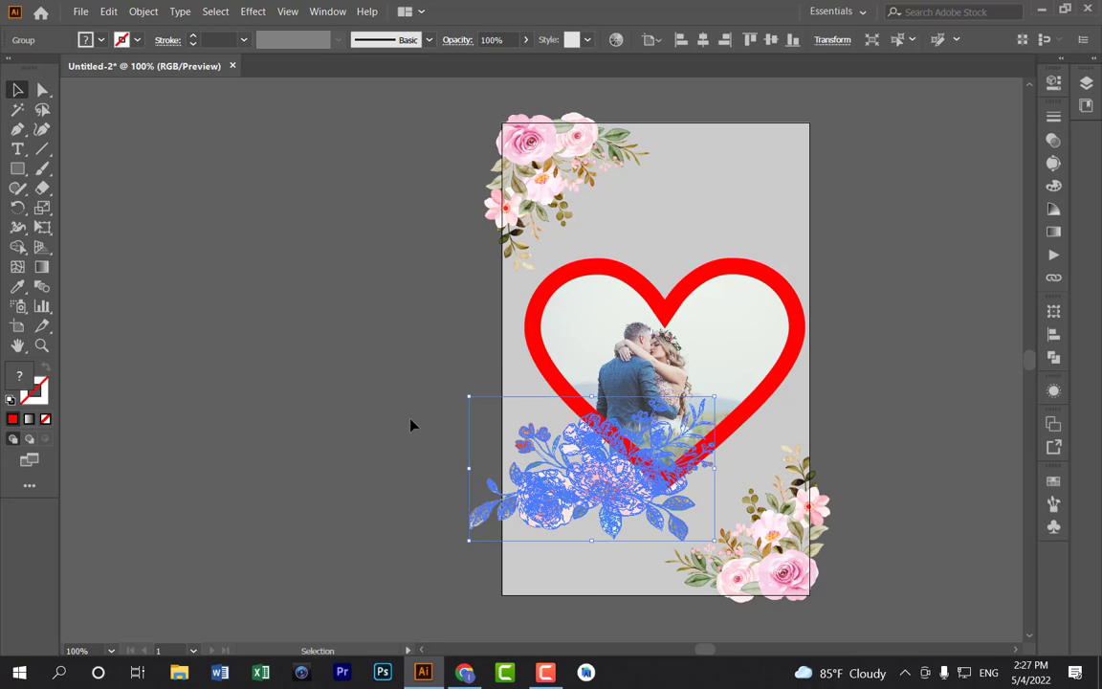
click(411, 425)
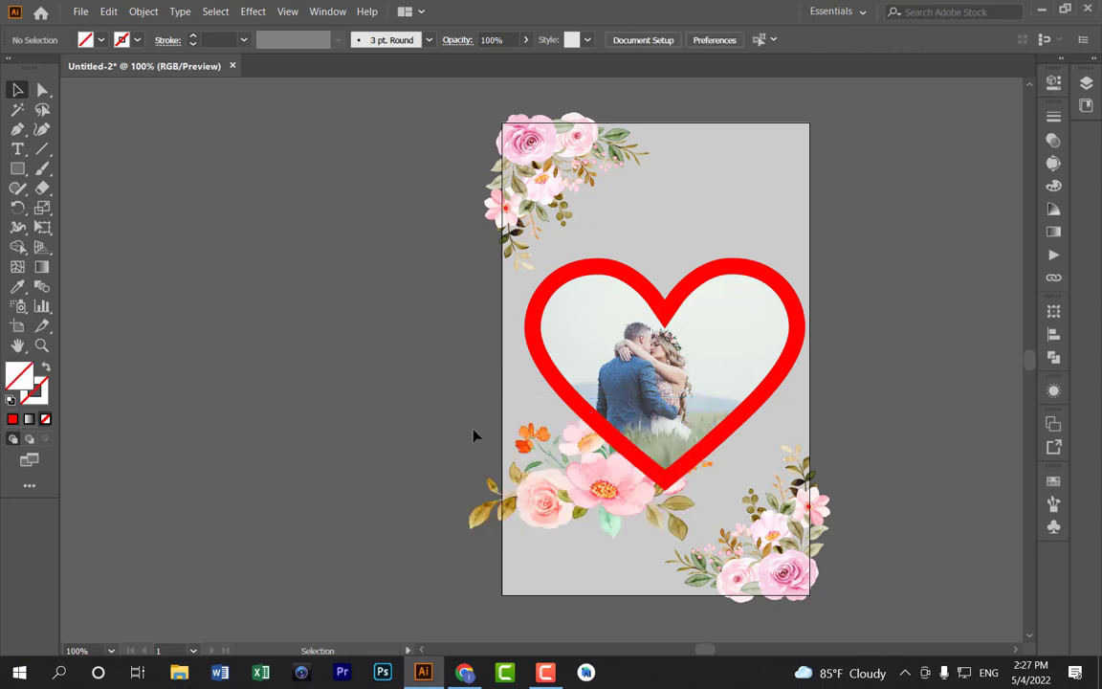
Select the red heart frame and open Drop Shadow with Preview turned on.
click(602, 433)
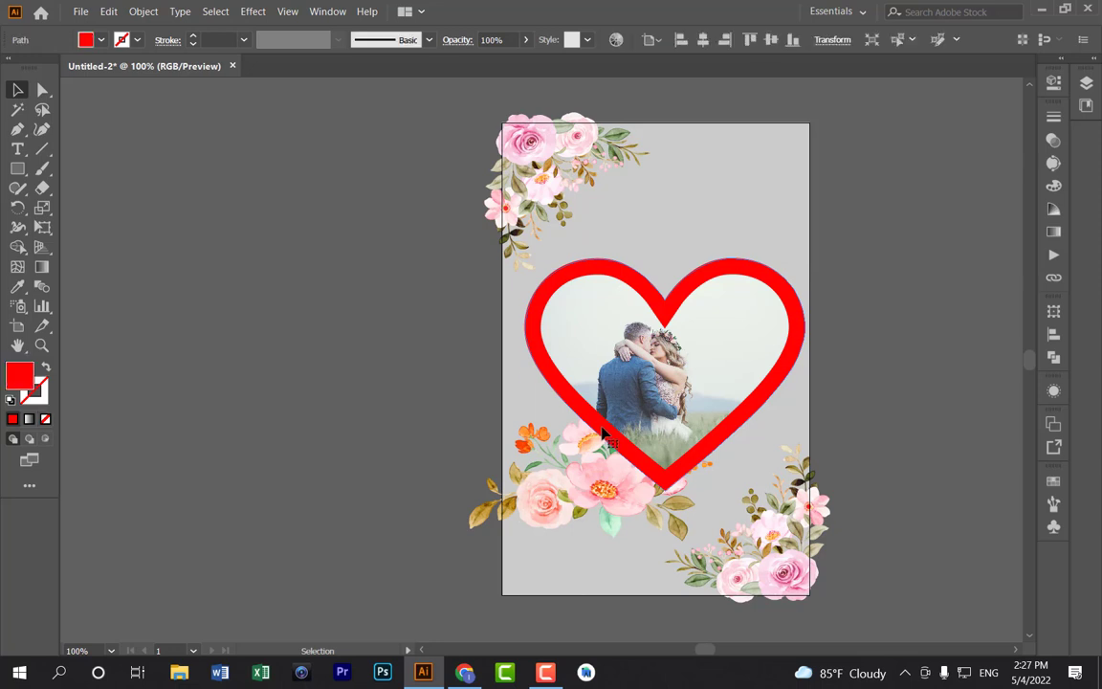
click(854, 363)
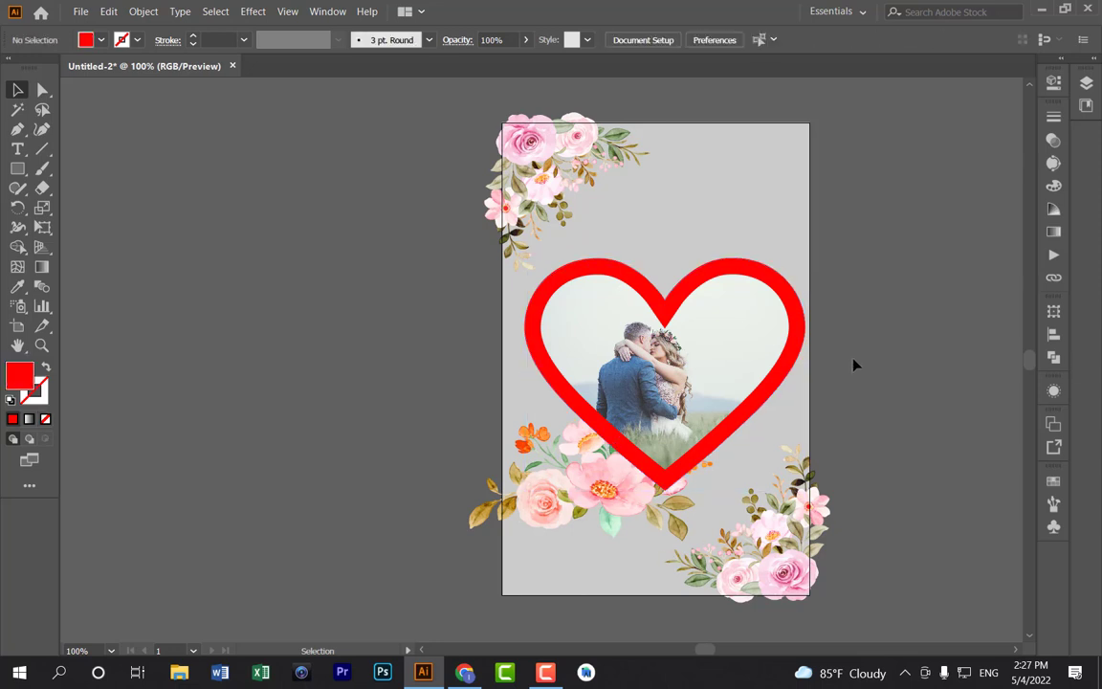
click(624, 455)
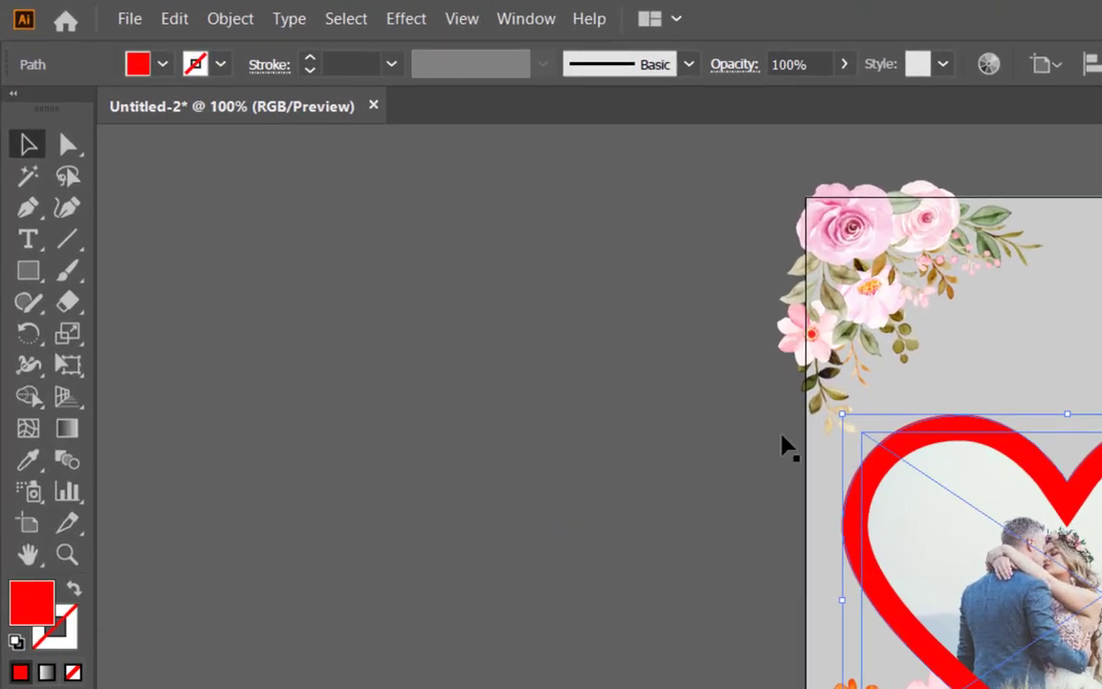
click(406, 20)
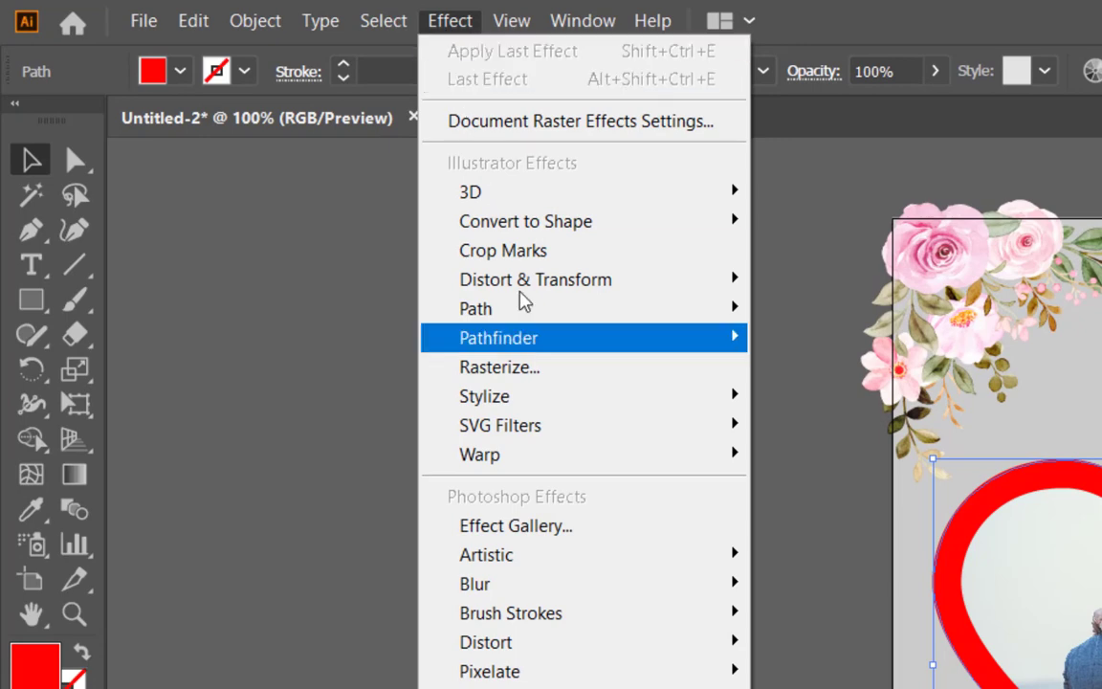
mouse_move(404, 331)
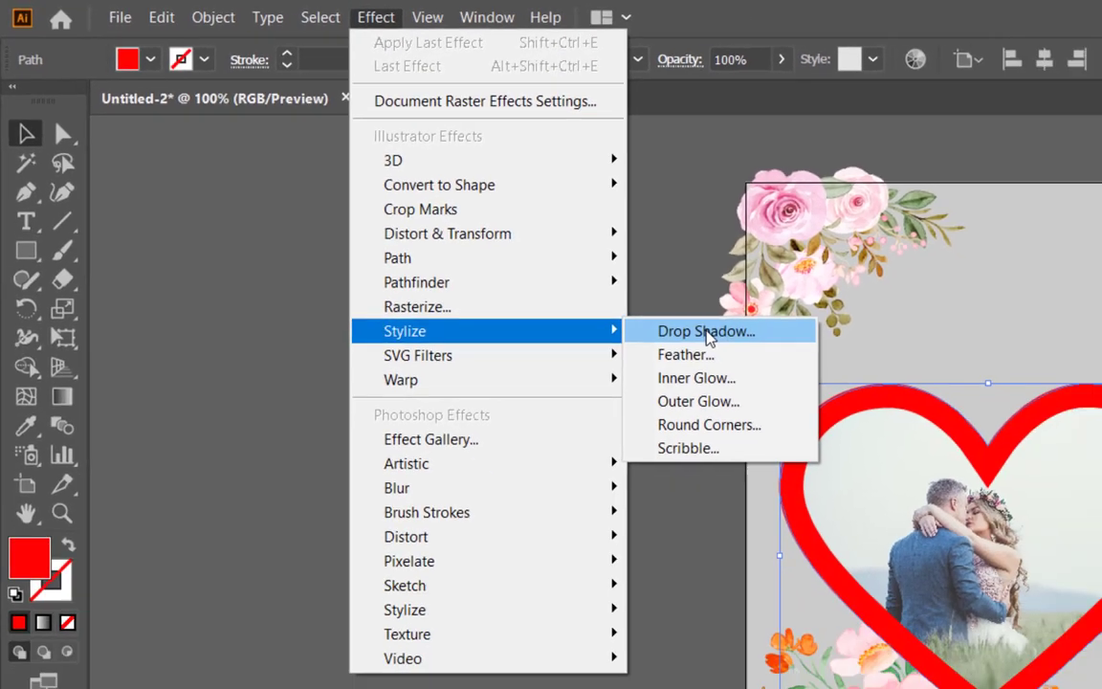
click(708, 331)
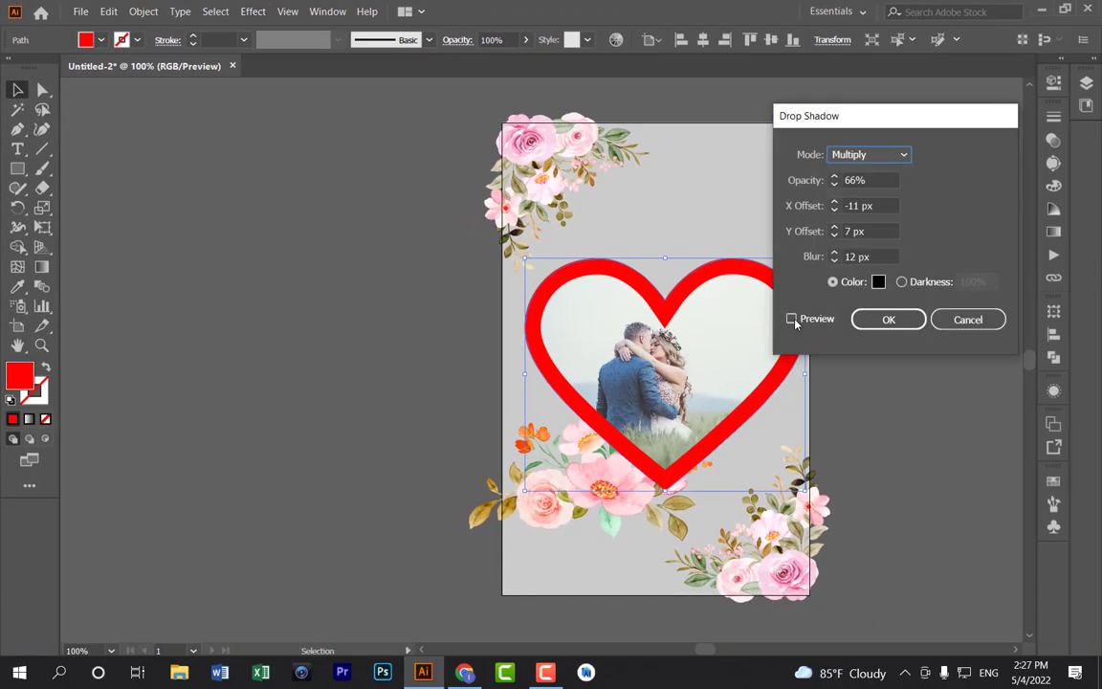
click(792, 320)
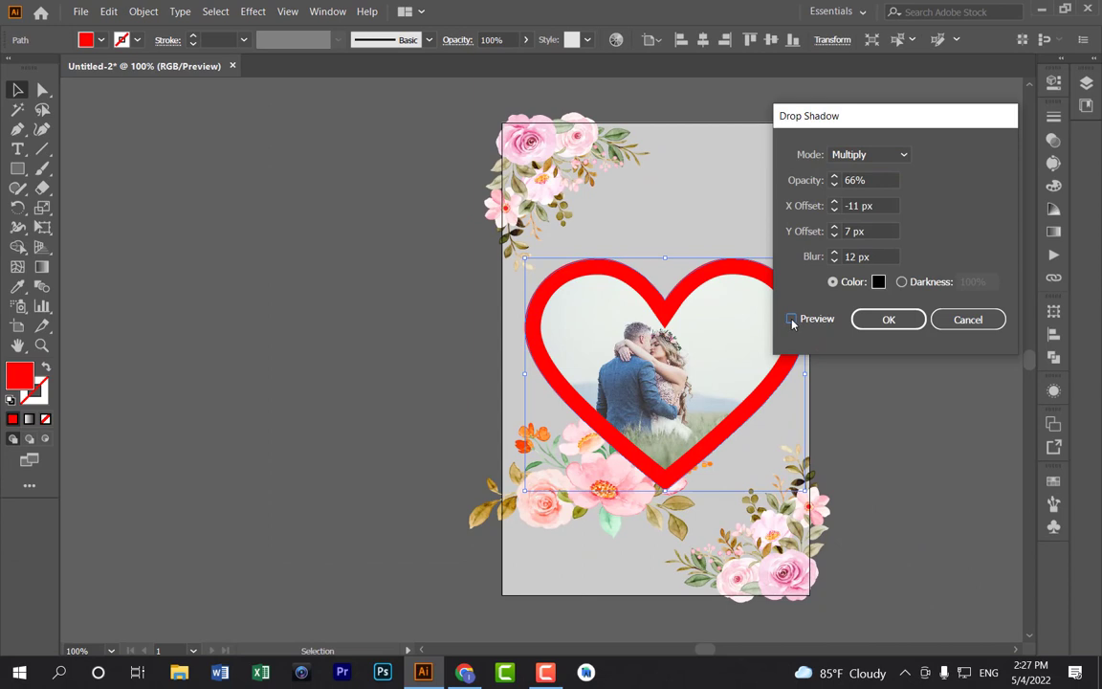
click(791, 320)
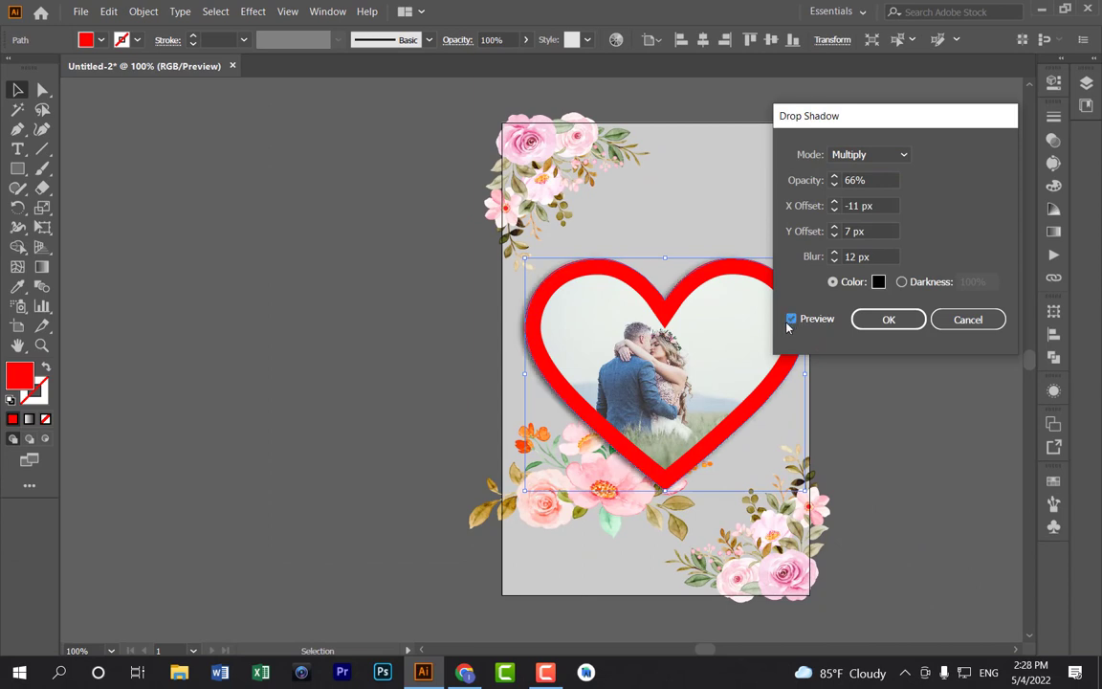
Set the 66% Multiply shadow's offsets to about X -17 px, Y 12 px and apply it.
click(835, 214)
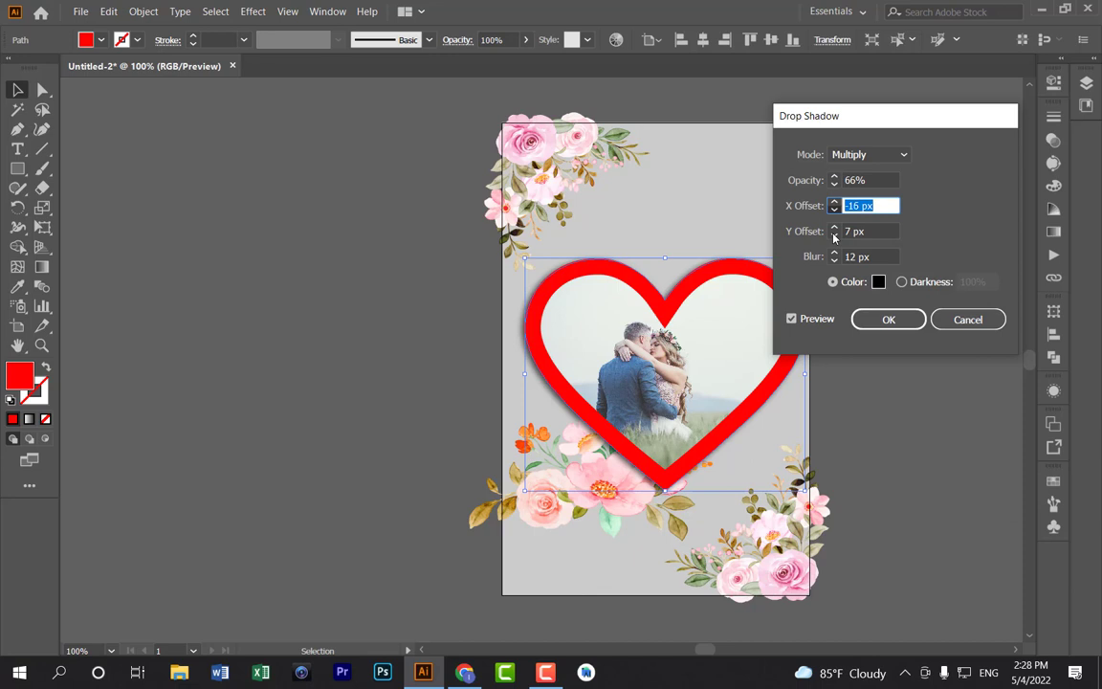
key(Down)
key(Tab)
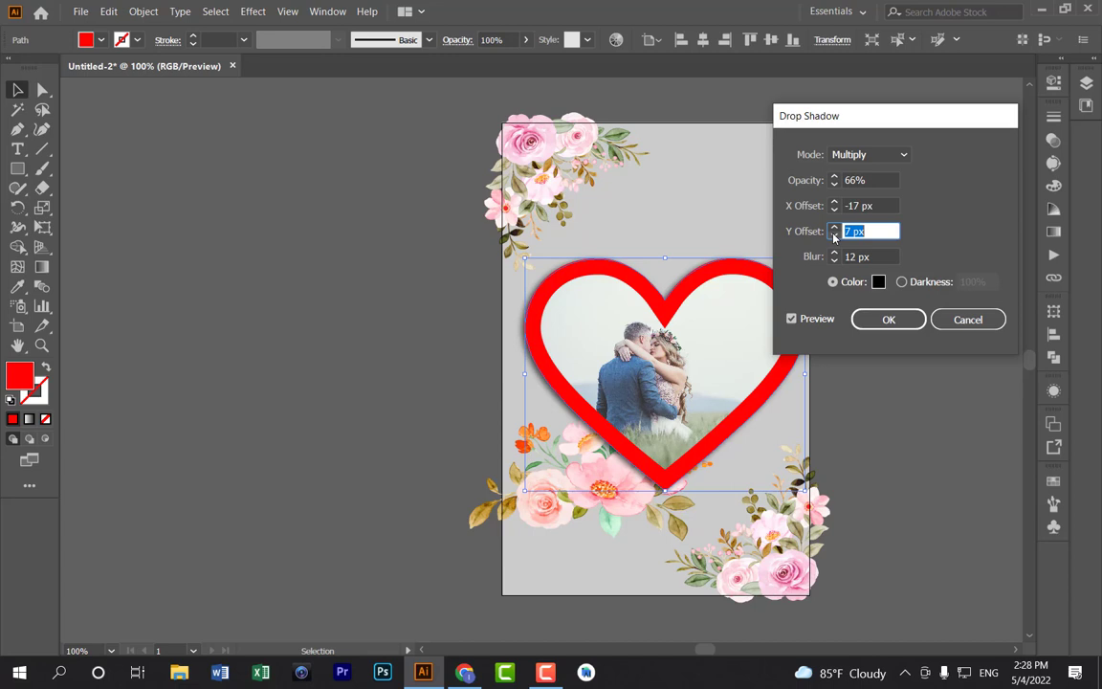
click(834, 235)
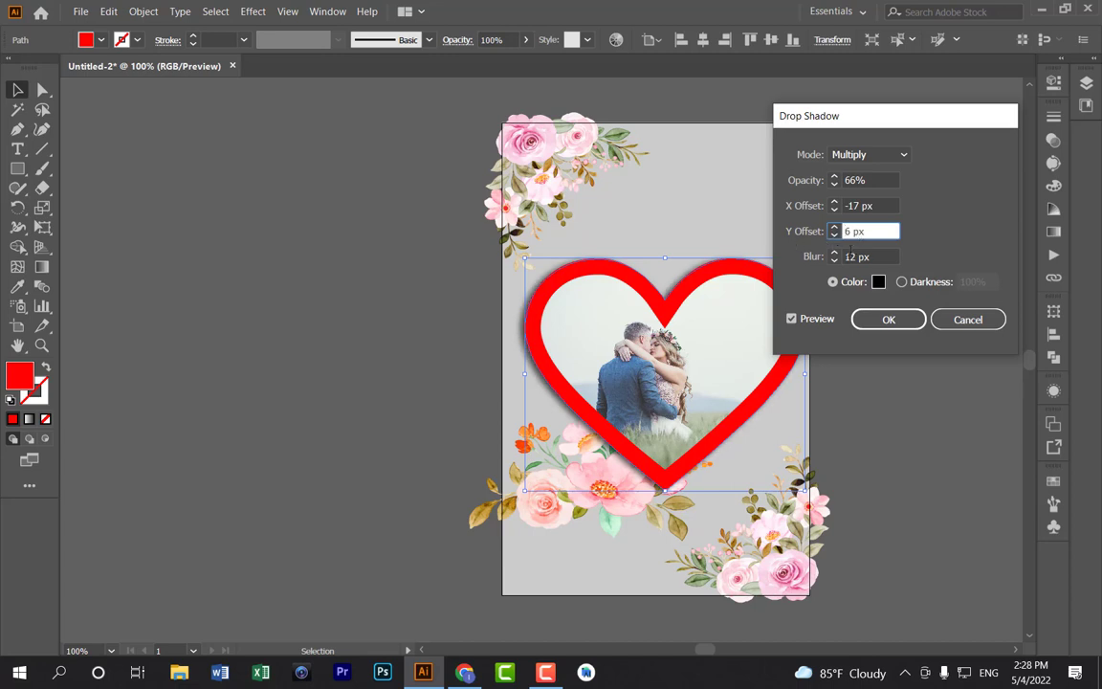
click(836, 237)
click(836, 228)
click(836, 228)
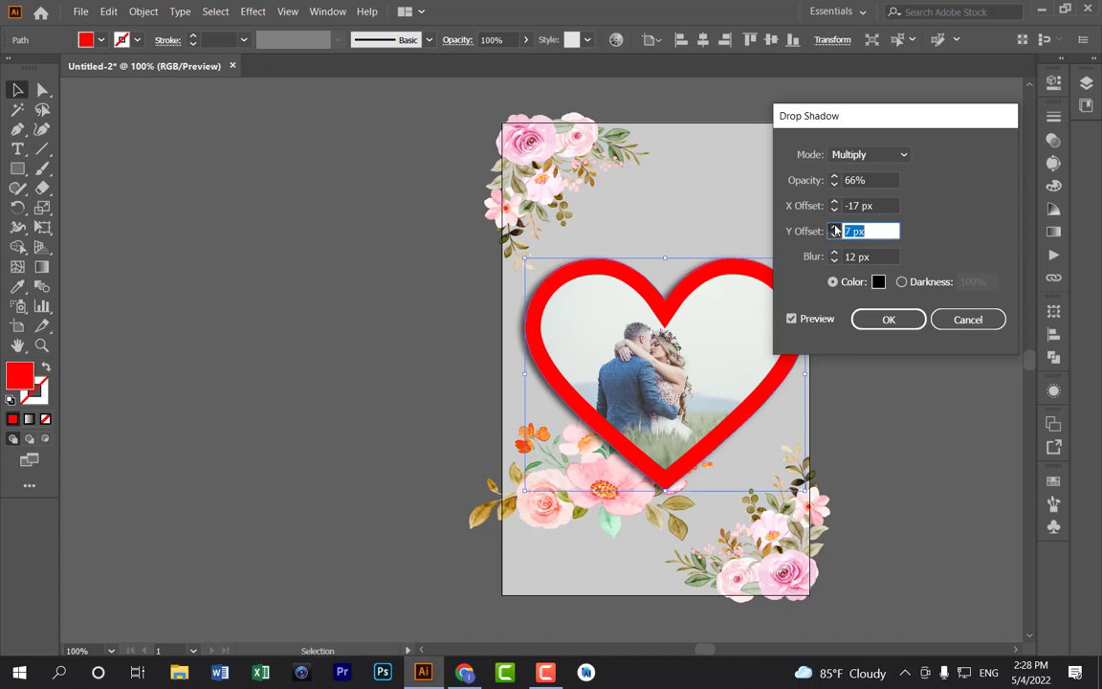
click(835, 227)
click(836, 227)
click(835, 227)
click(879, 327)
click(878, 327)
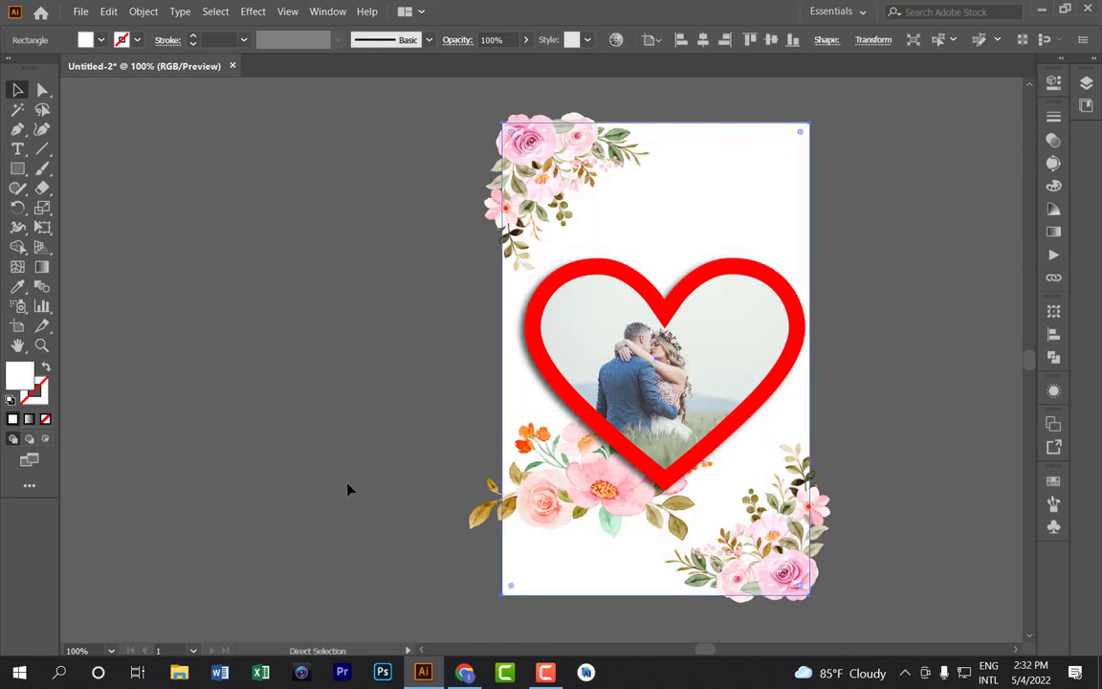
Bring in the small colour sample image, enlarge it, and place it off the card.
key(ctrl+alt+bracketright)
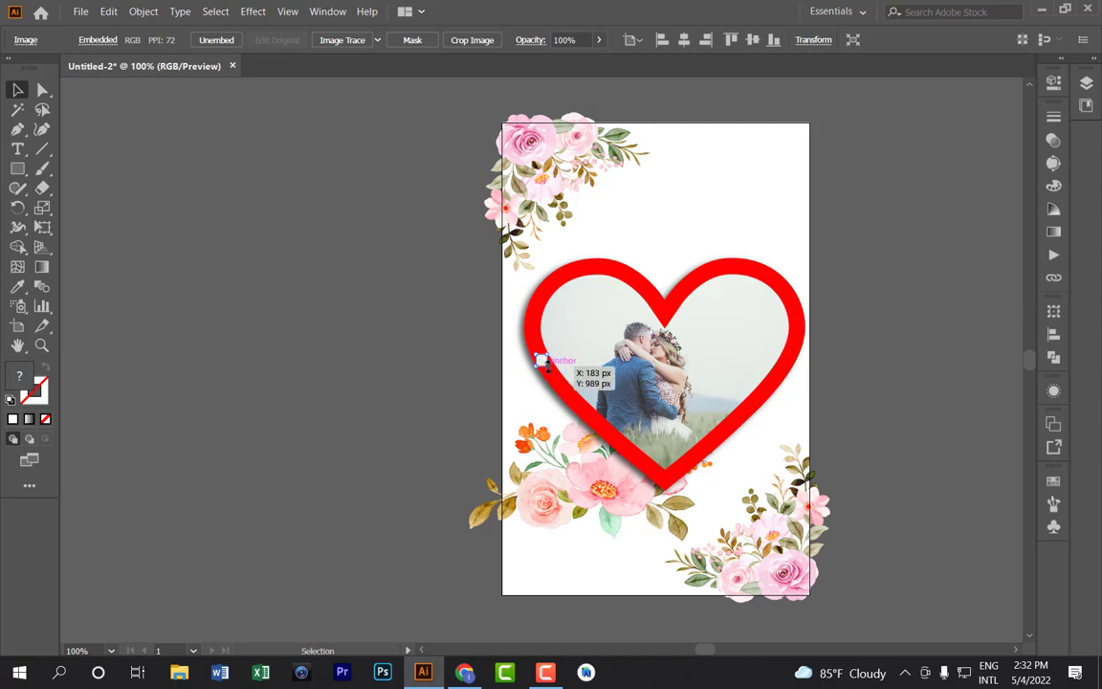
mouse_move(541, 362)
mouse_down()
mouse_move(563, 381)
mouse_move(421, 355)
mouse_up()
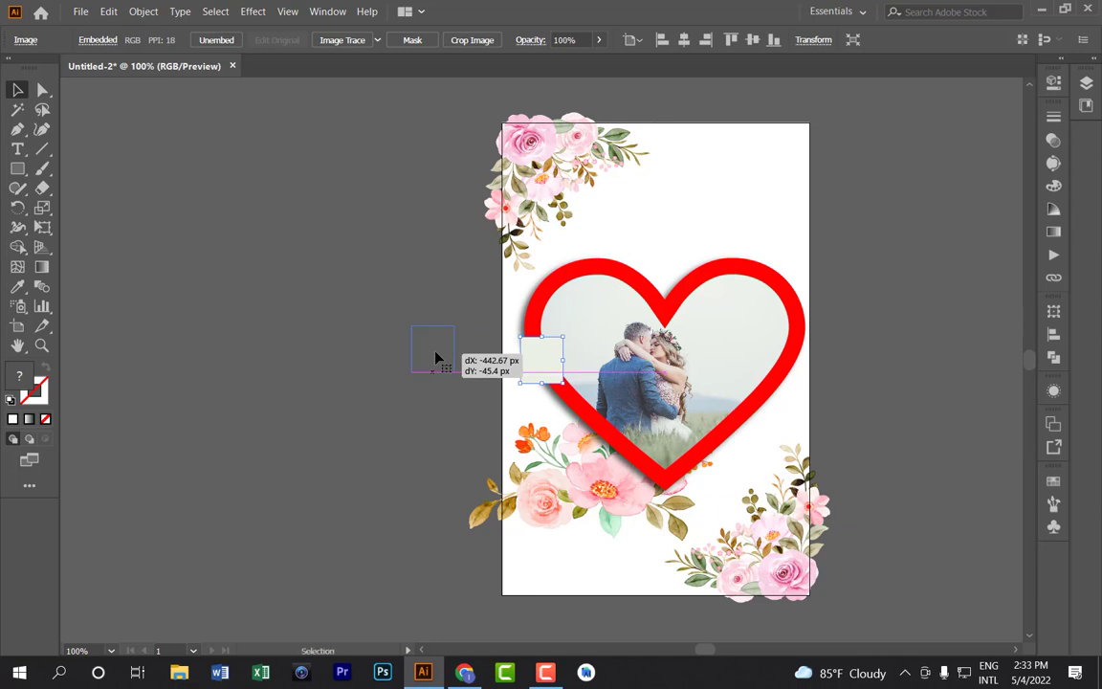
click(430, 284)
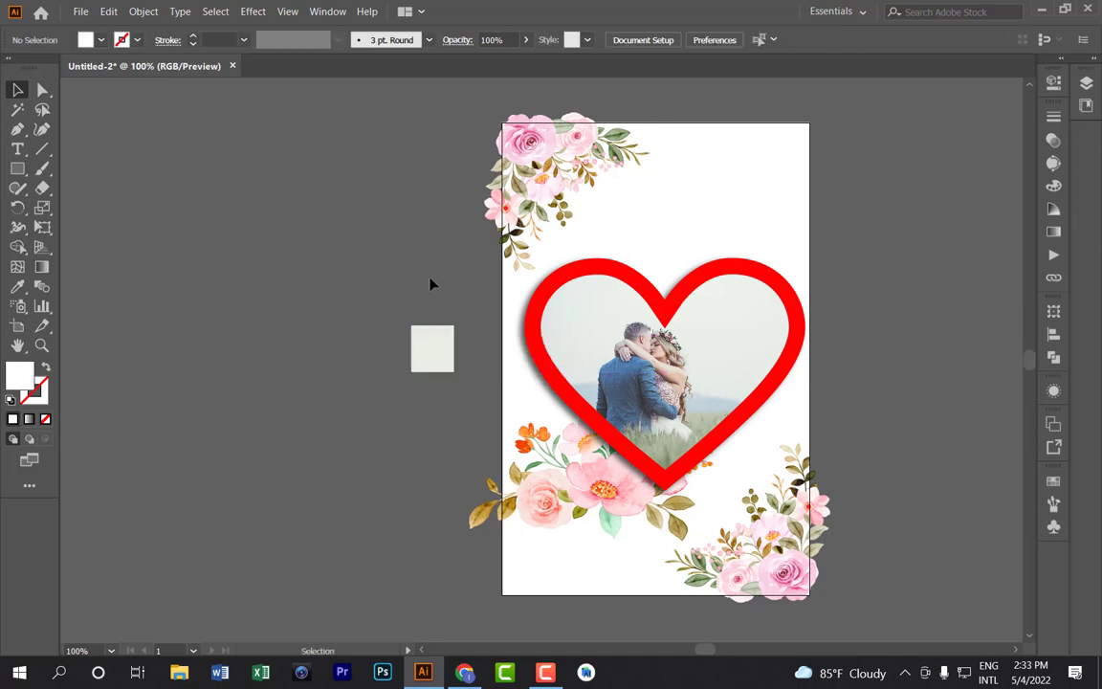
Fill the card background with the sample's pale mint-grey using the Eyedropper, then shift the sample left.
click(626, 222)
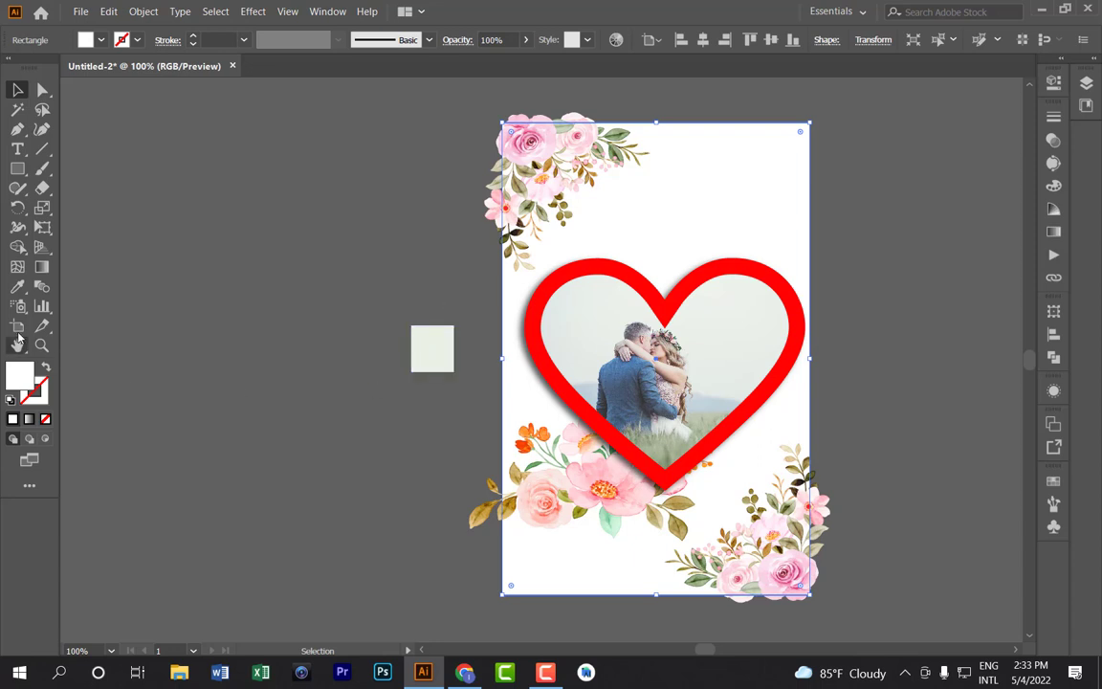
key(i)
click(441, 350)
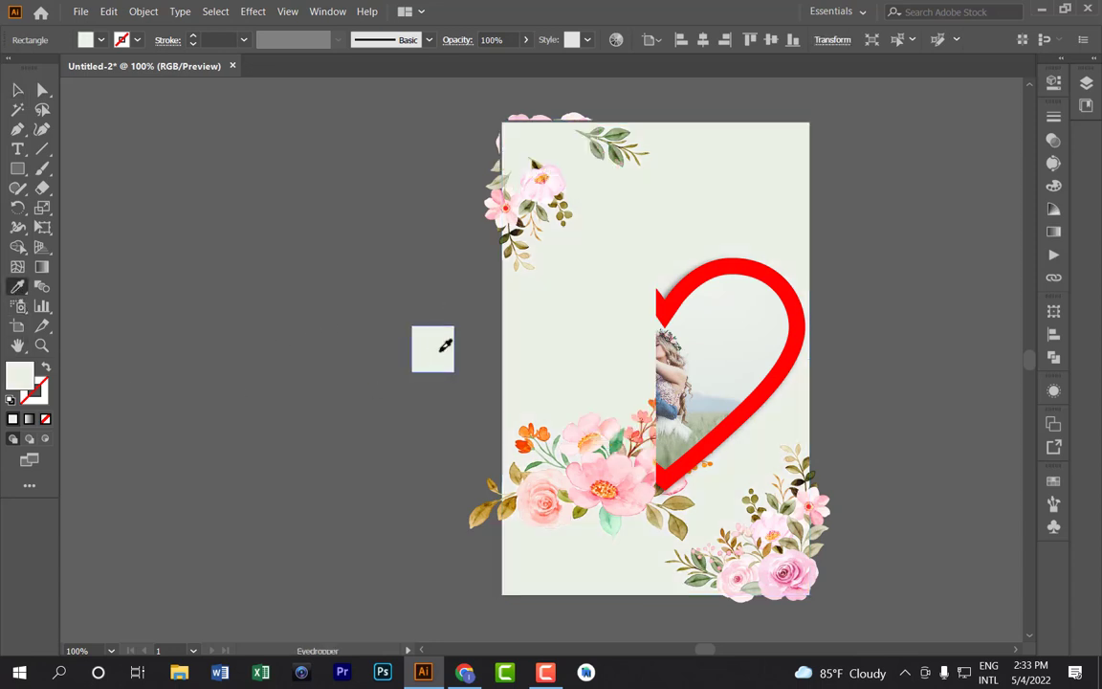
key(v)
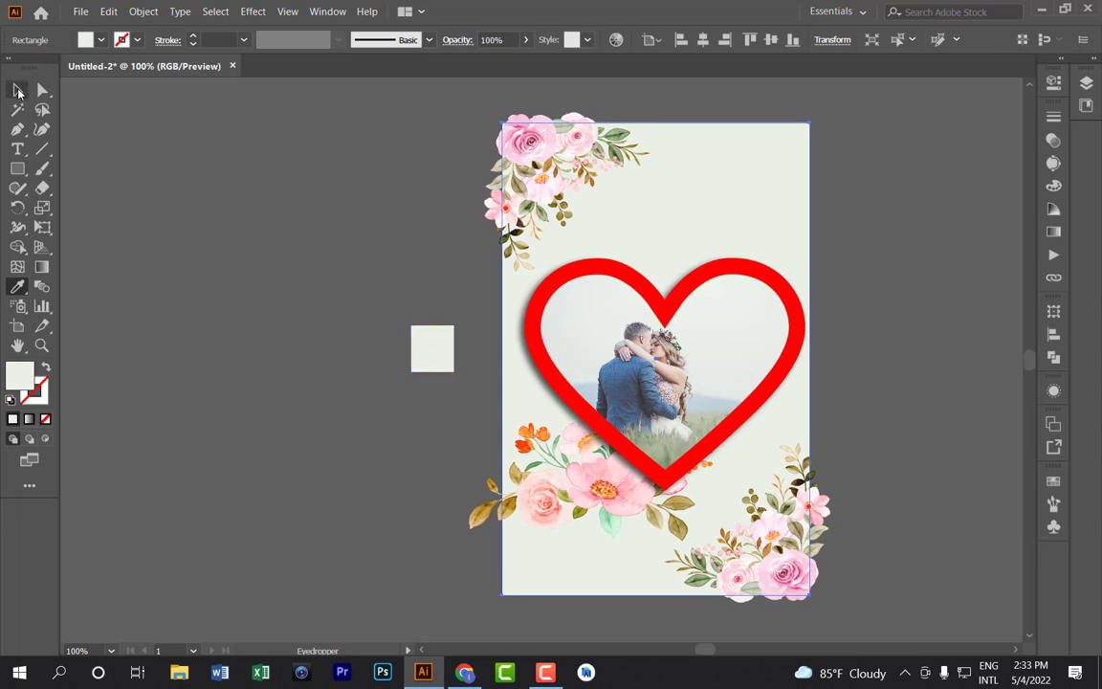
click(411, 328)
drag(438, 356, 342, 357)
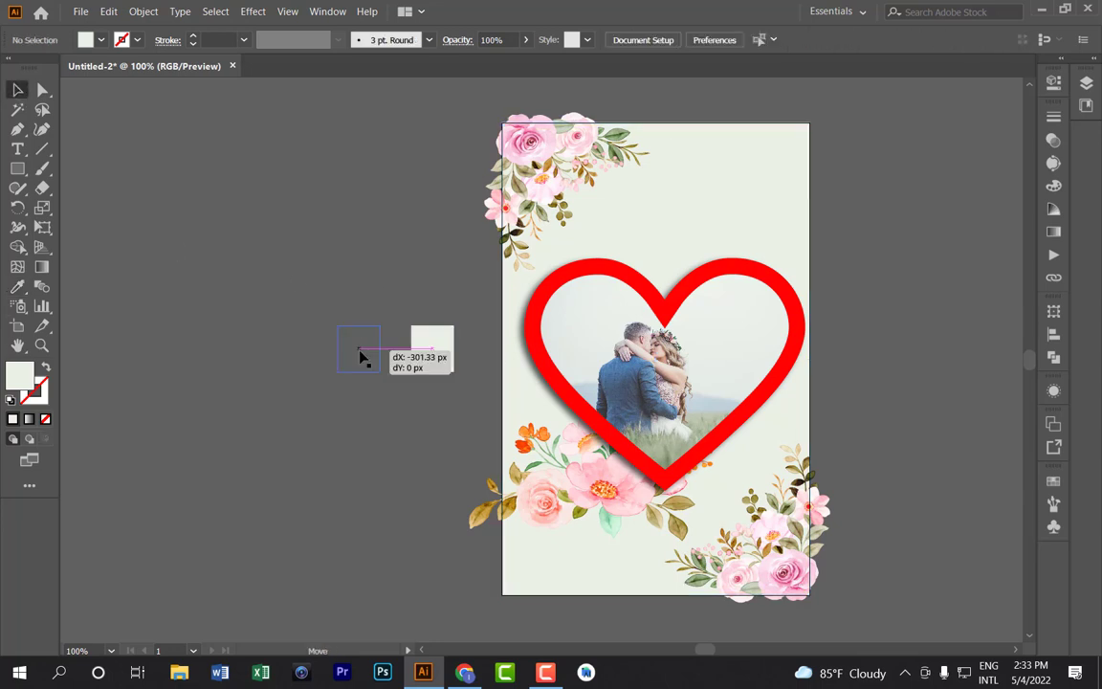
click(360, 289)
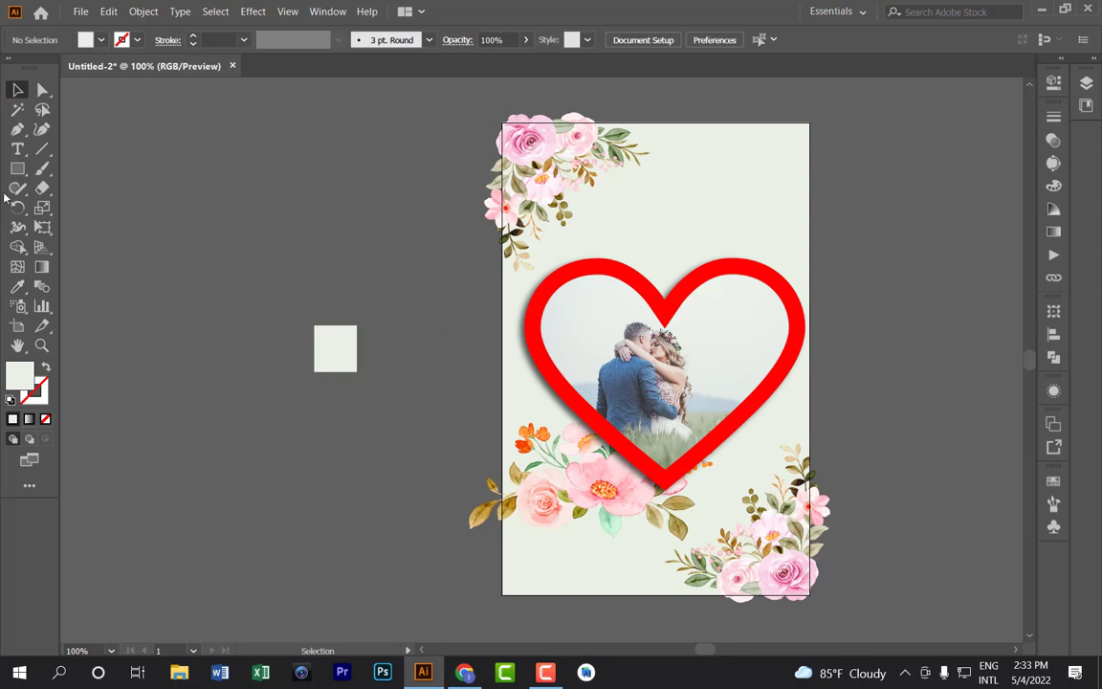
key(m)
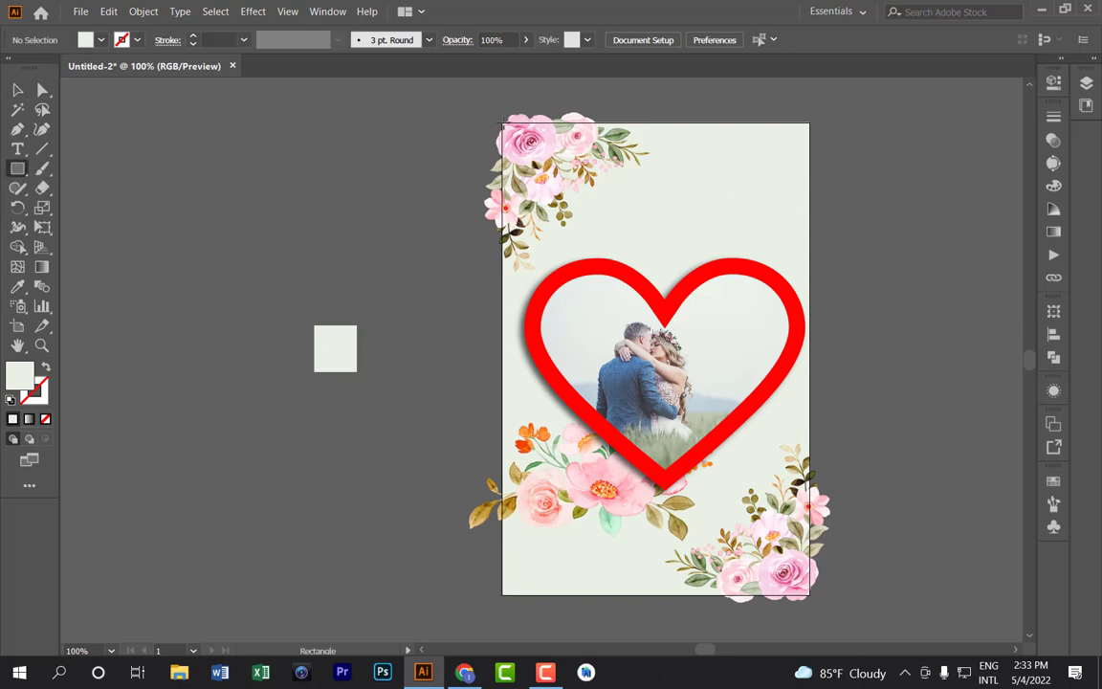
Draw a border rectangle just inside the card with no fill and a 2 pt black stroke.
mouse_move(515, 136)
mouse_down()
mouse_move(601, 347)
mouse_move(782, 576)
mouse_move(795, 590)
mouse_move(802, 580)
mouse_up()
click(85, 40)
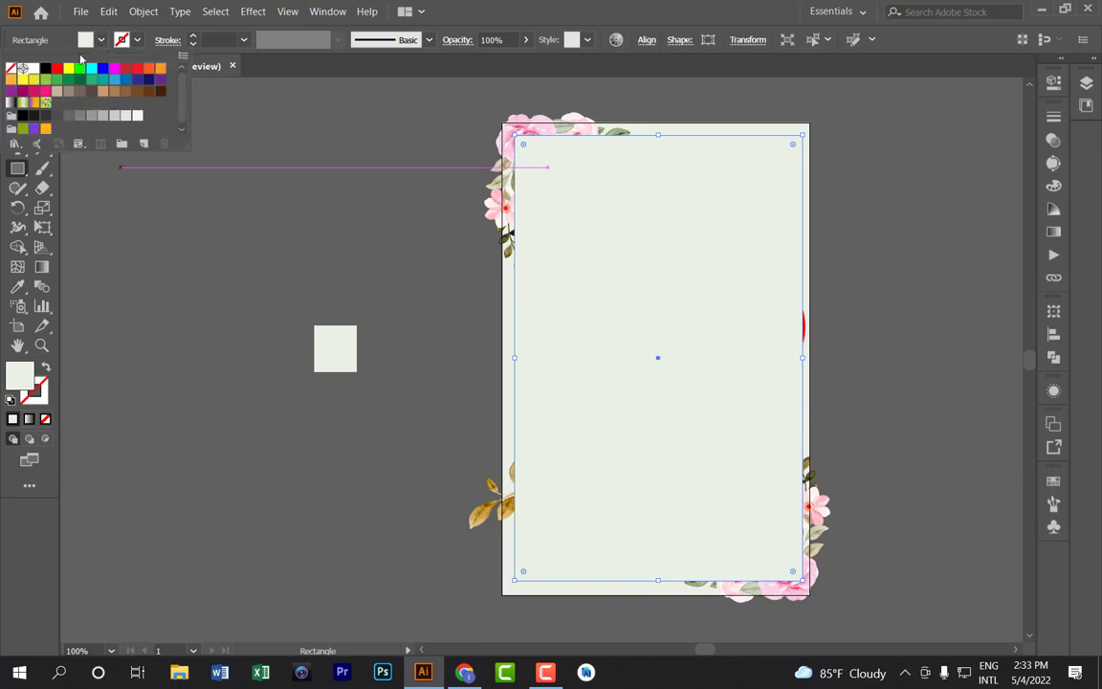
click(11, 68)
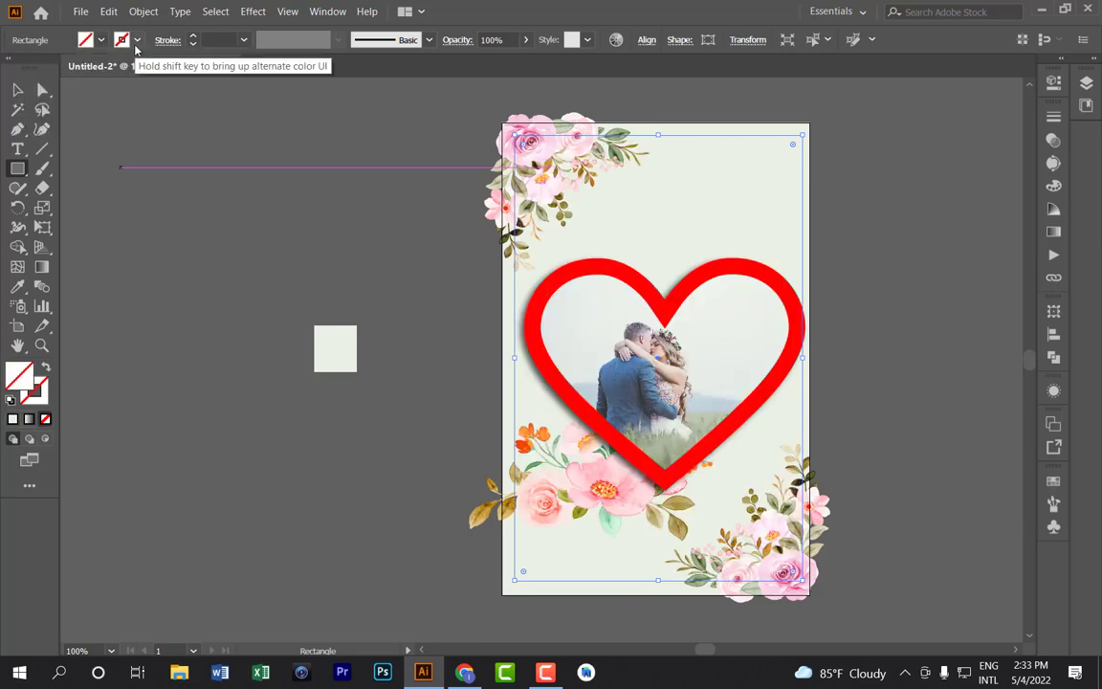
click(137, 40)
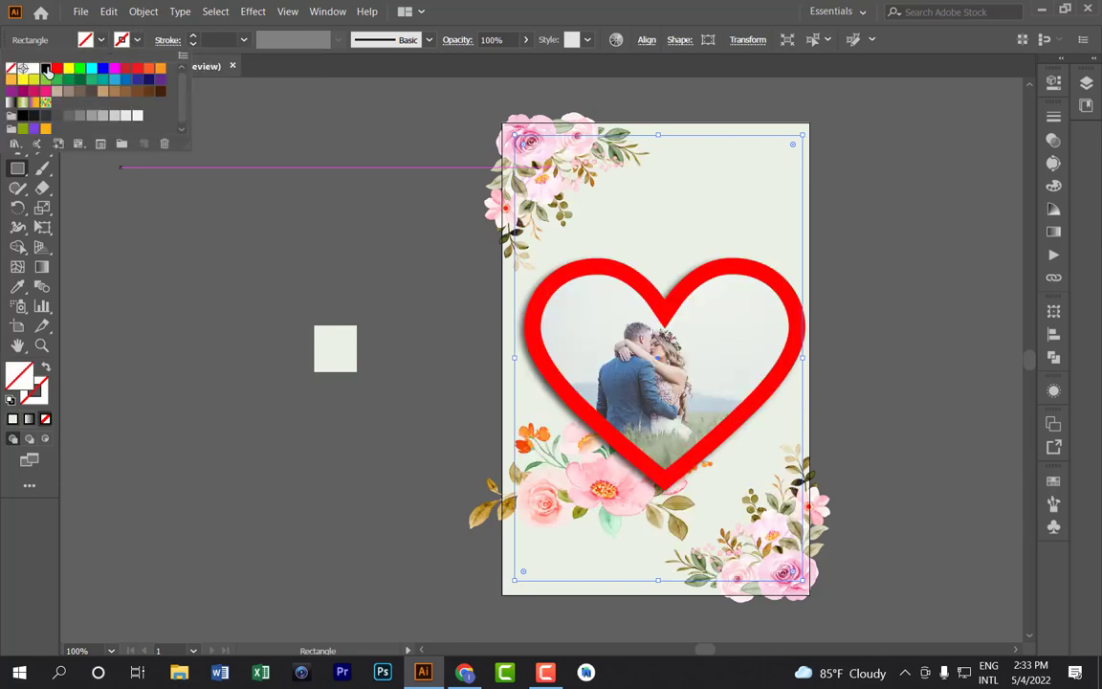
click(46, 69)
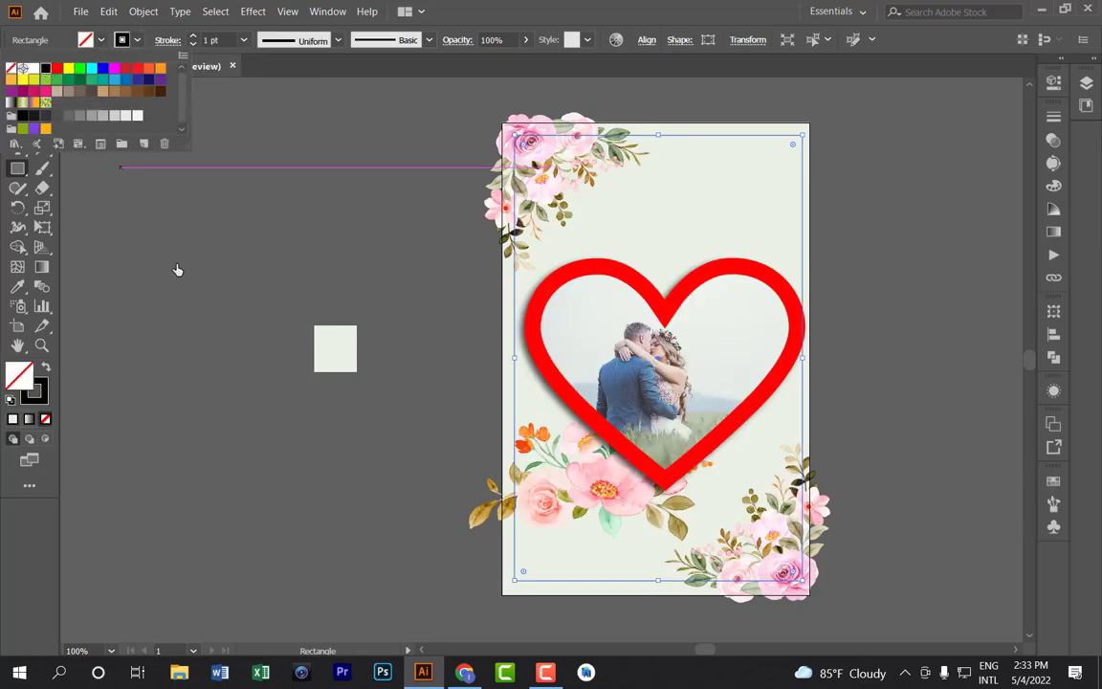
click(193, 39)
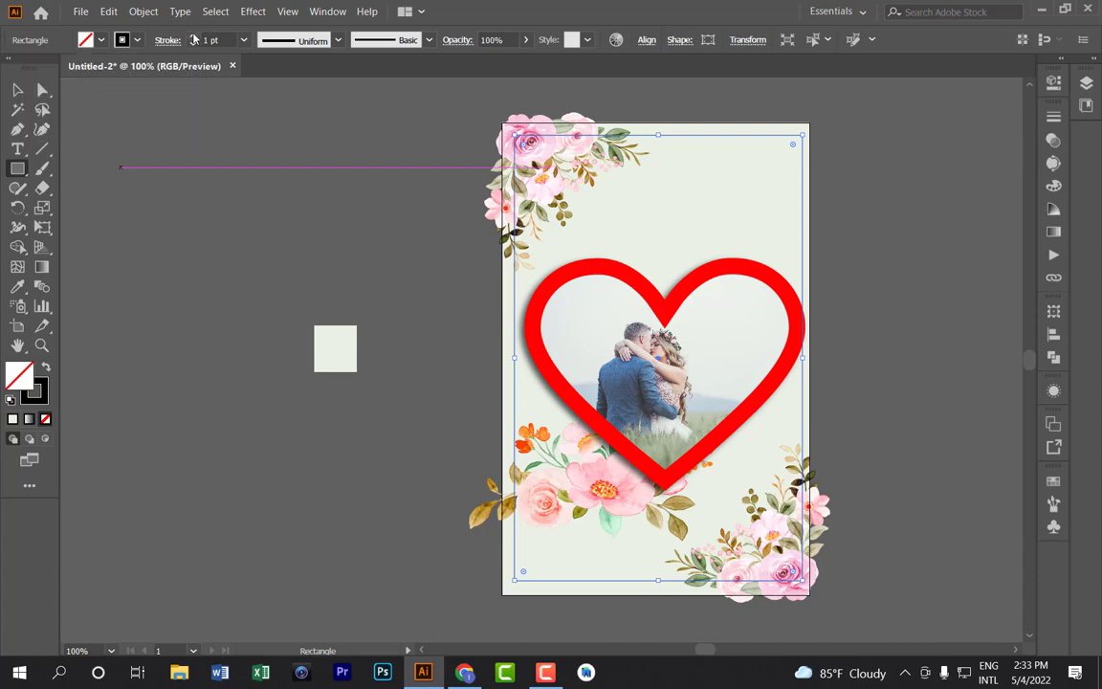
click(194, 235)
click(551, 362)
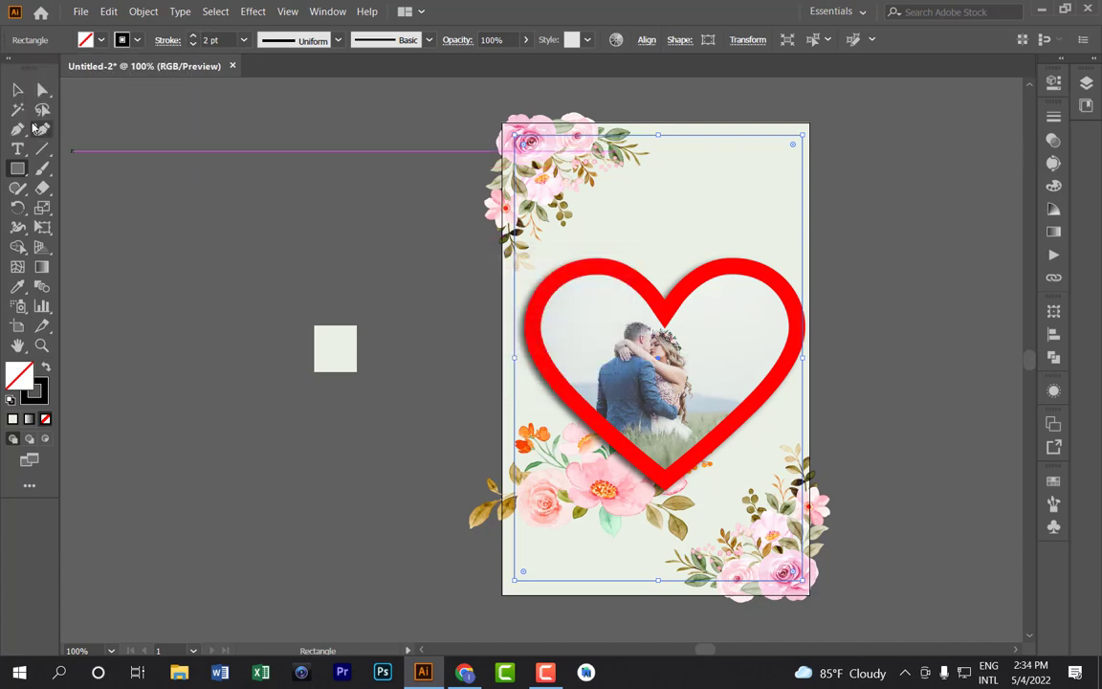
click(17, 89)
click(367, 186)
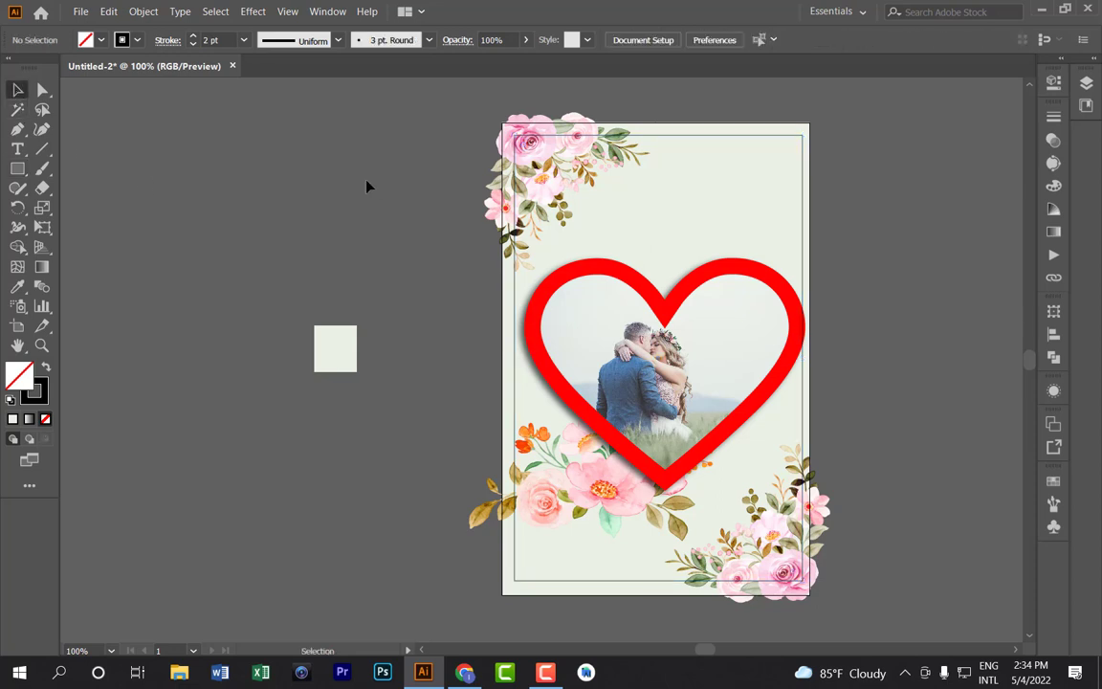
Nudge the heart and photo left with seven arrow-key taps, to about X 641 px.
click(576, 361)
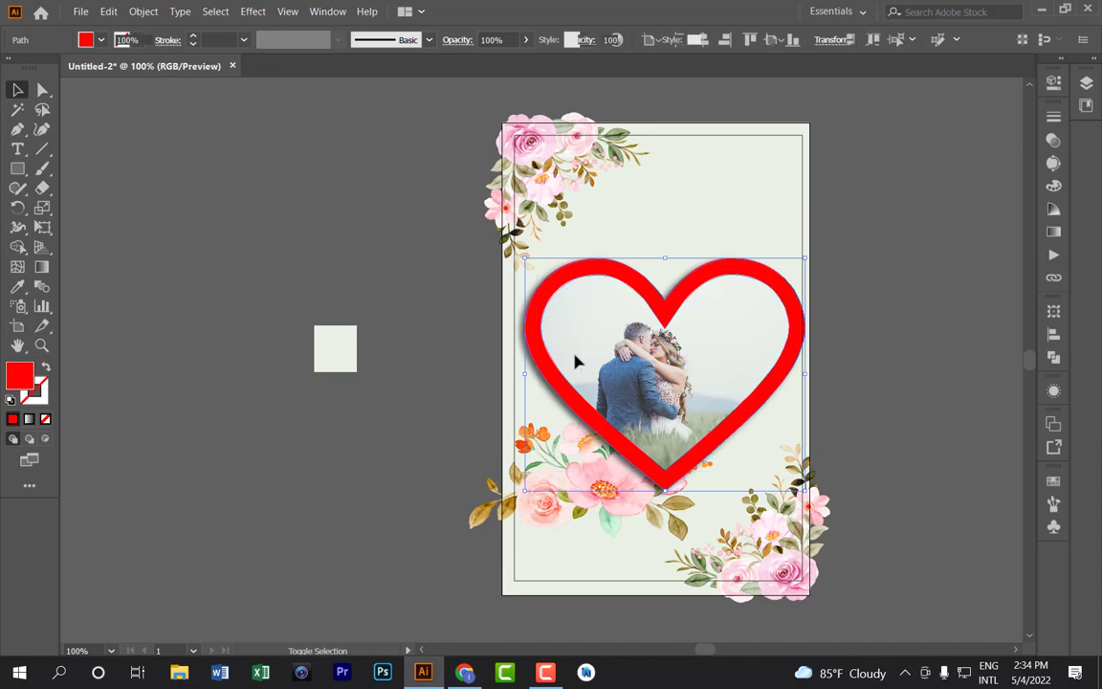
shift+click(575, 361)
key(Left)
key(Left)
key(Left)
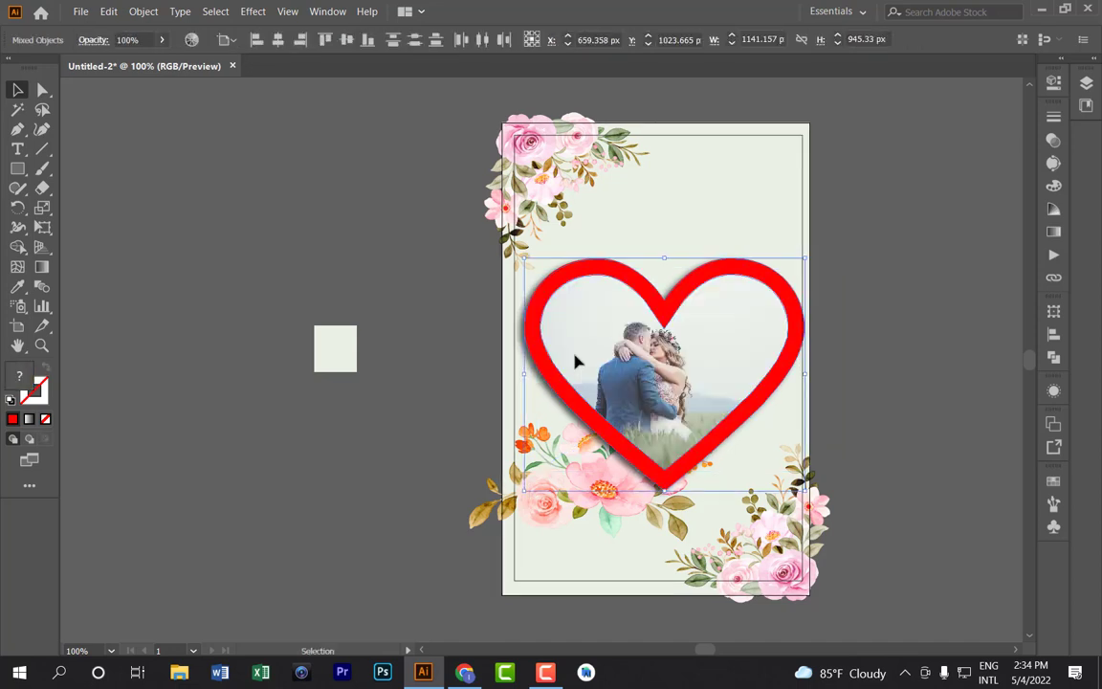
key(Left)
key(Left)
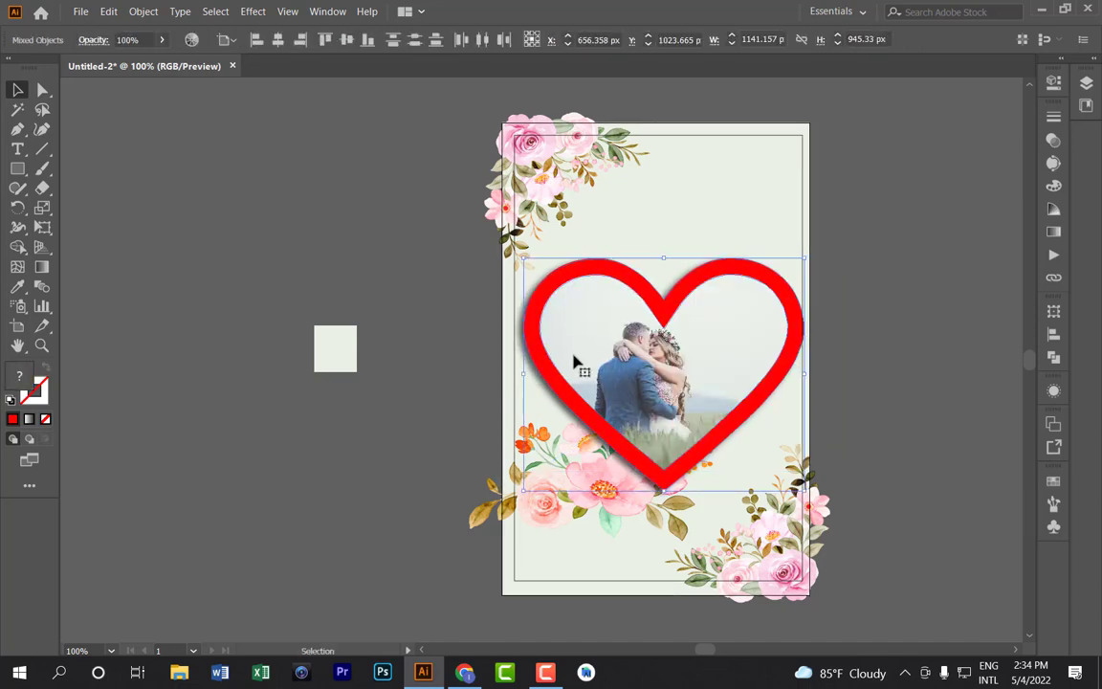
key(Left)
key(Left)
key(Left)
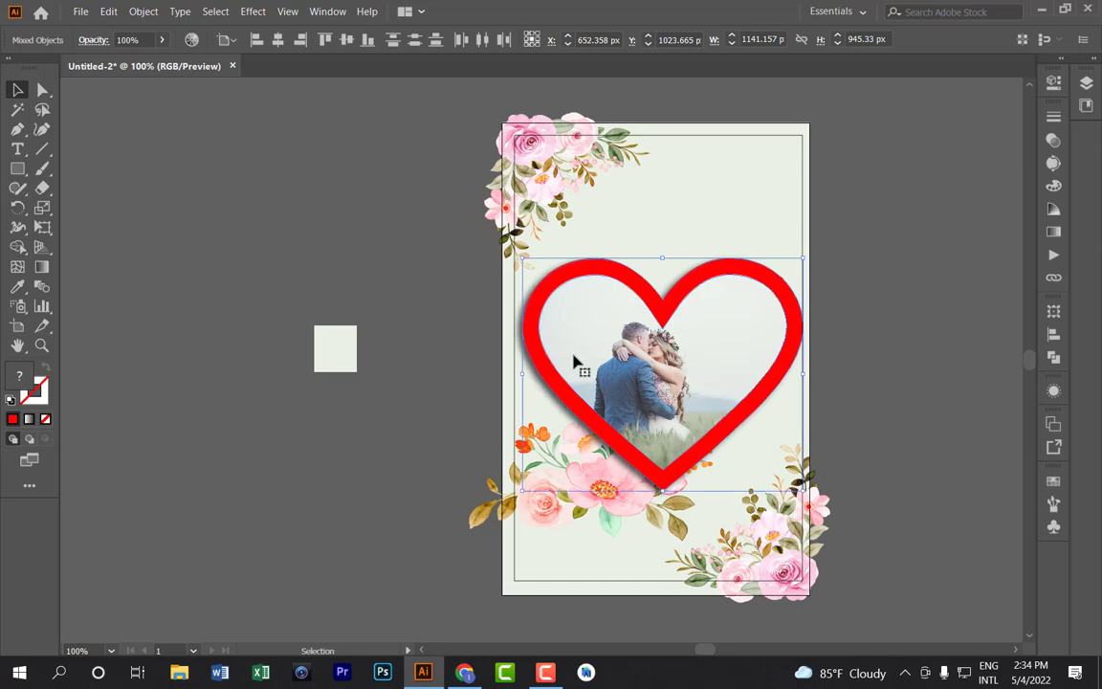
key(Left)
key(Left)
key(Left)
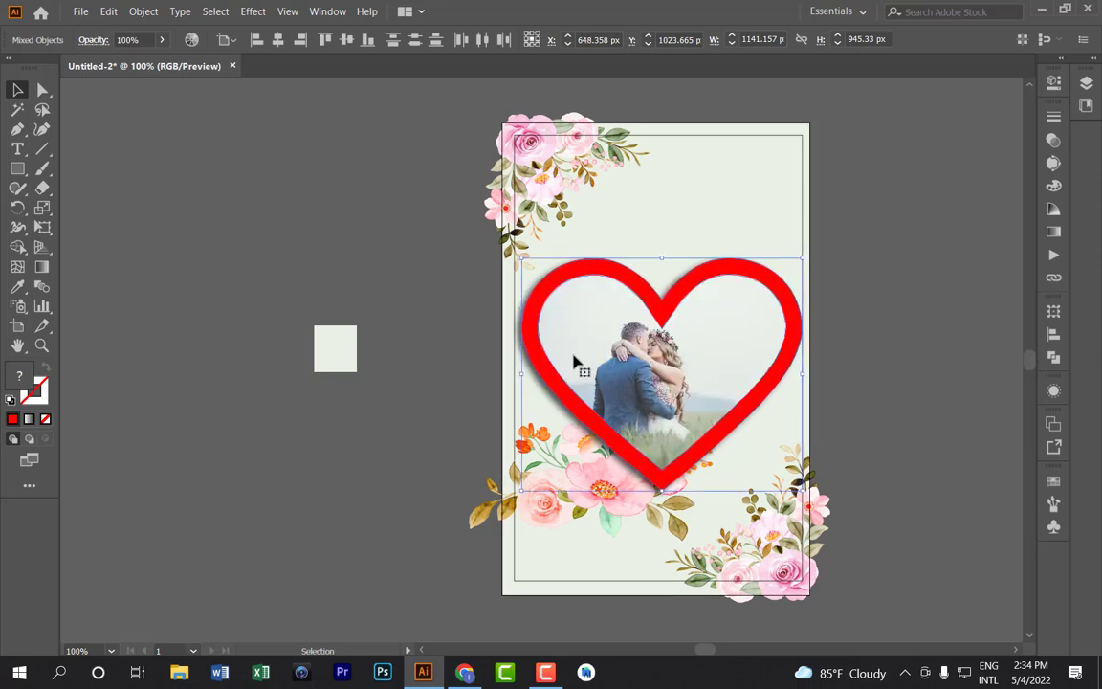
key(Left)
key(Left)
key(Left)
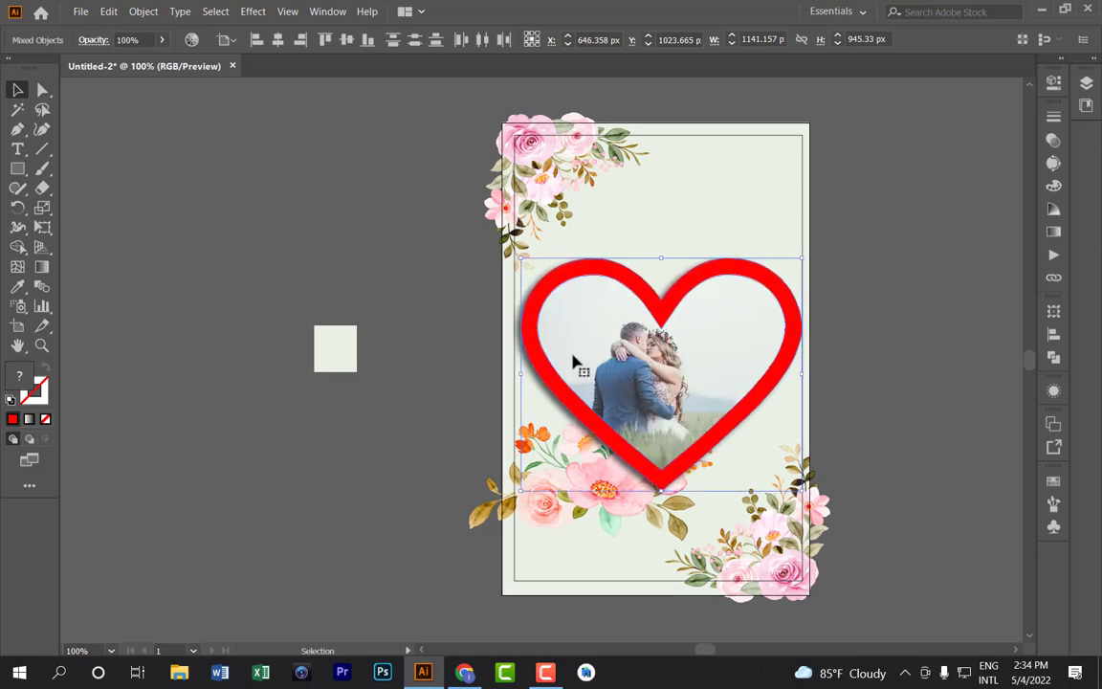
key(Left)
key(Left)
key(Left)
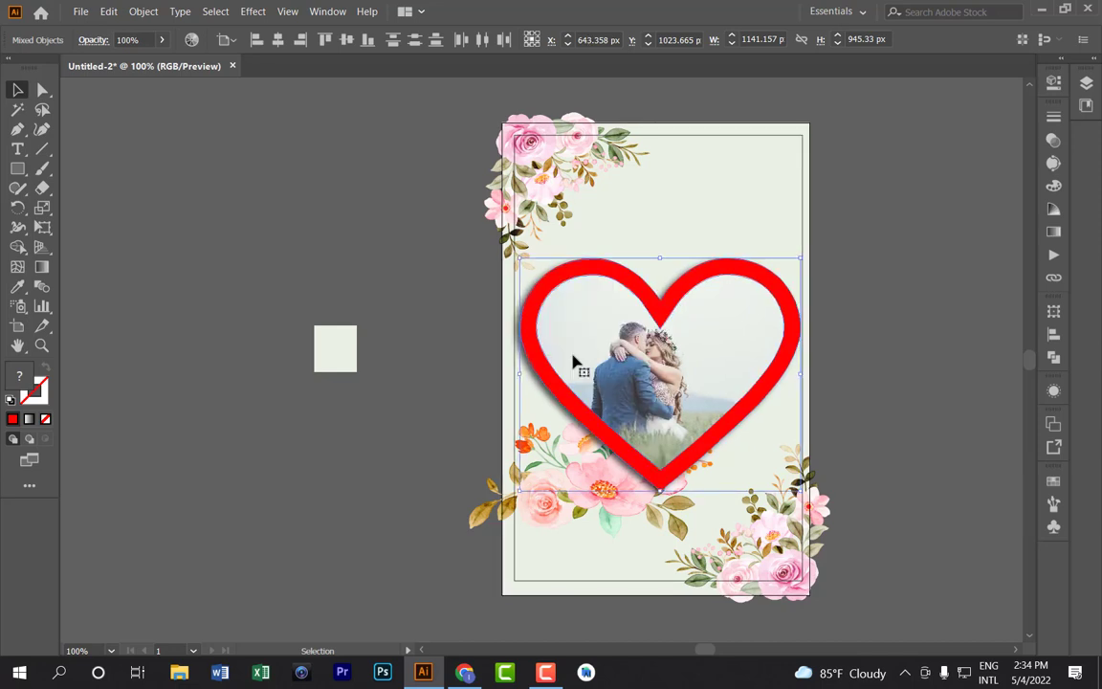
key(Left)
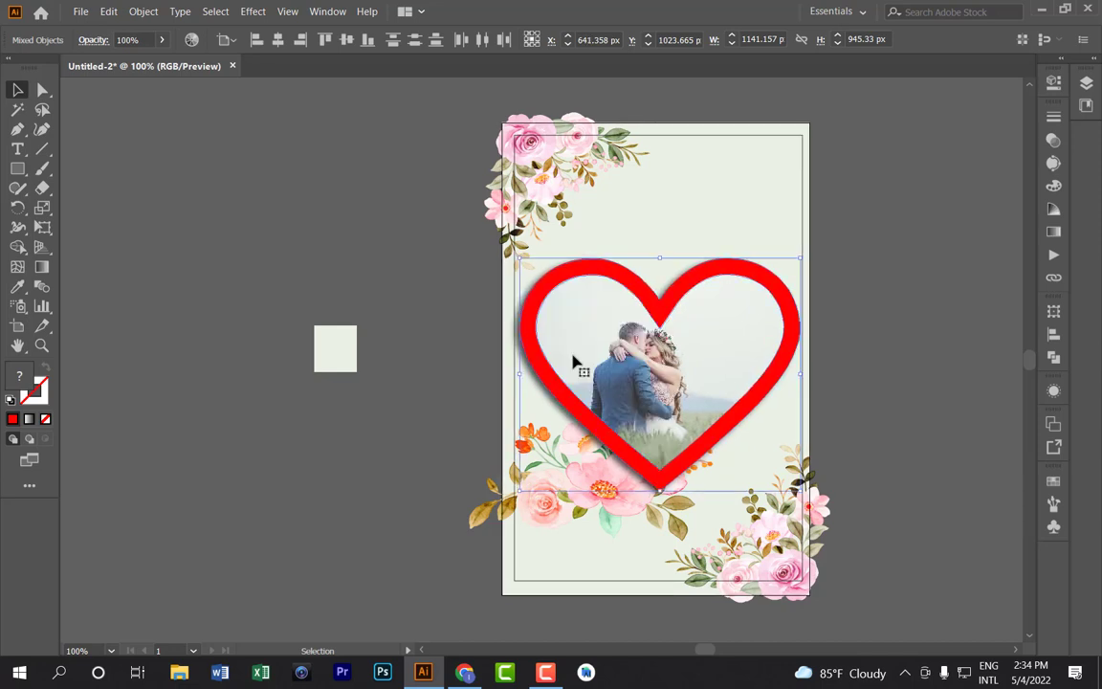
click(438, 295)
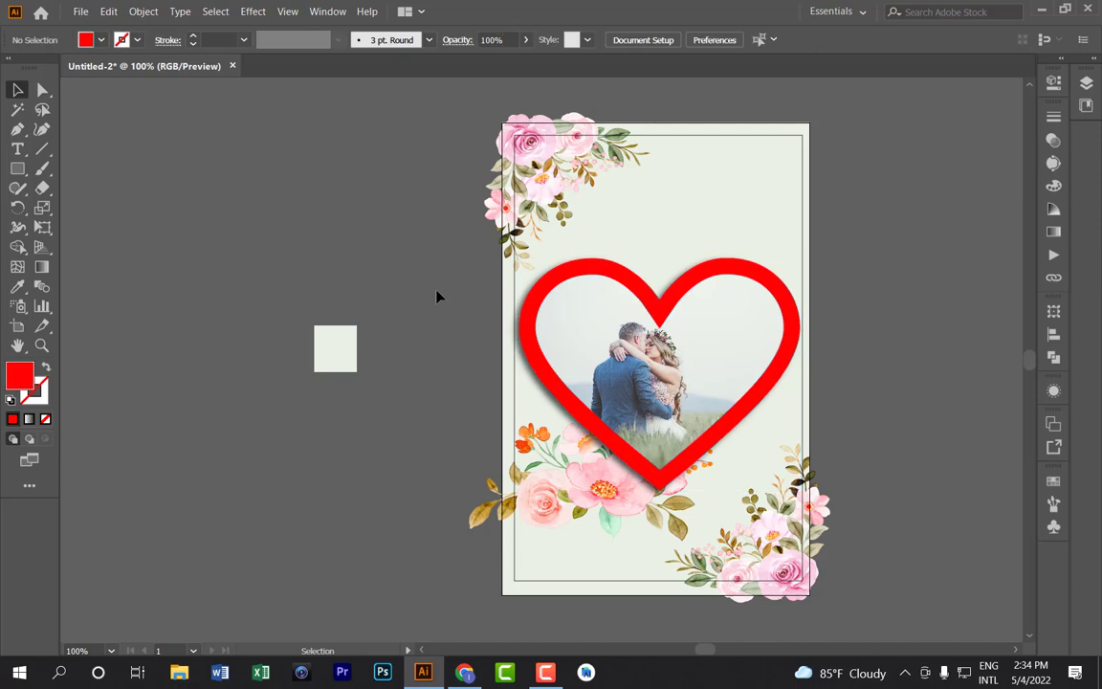
click(17, 168)
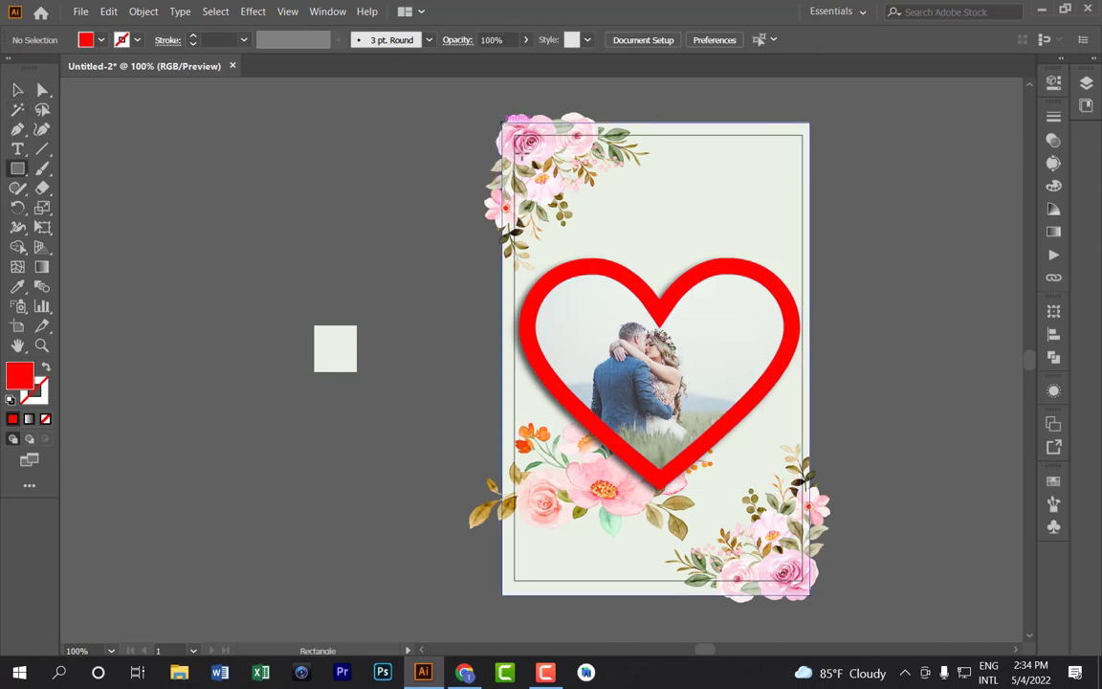
Draw a rectangle covering the whole card artboard.
drag(502, 123, 810, 596)
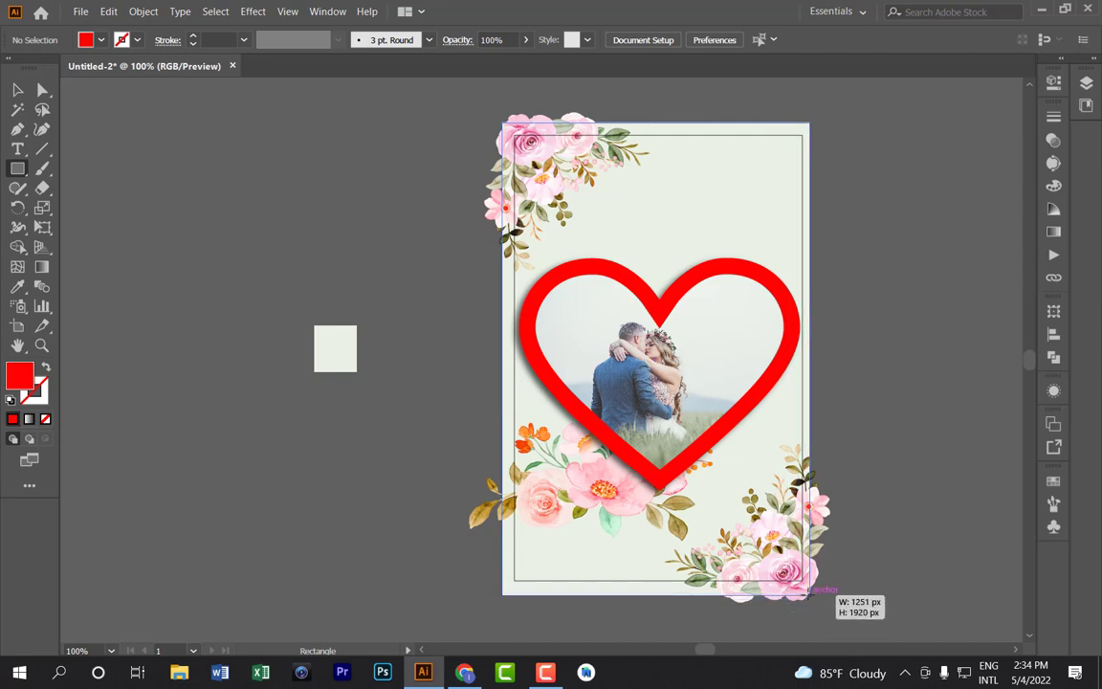
drag(809, 593, 809, 594)
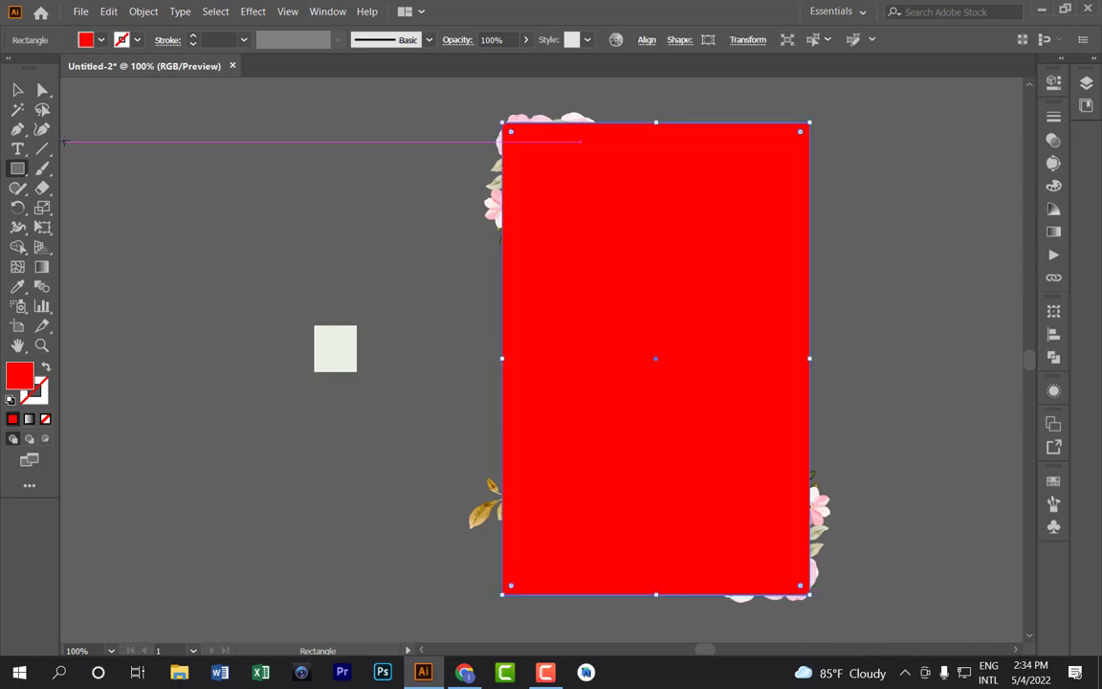
click(18, 89)
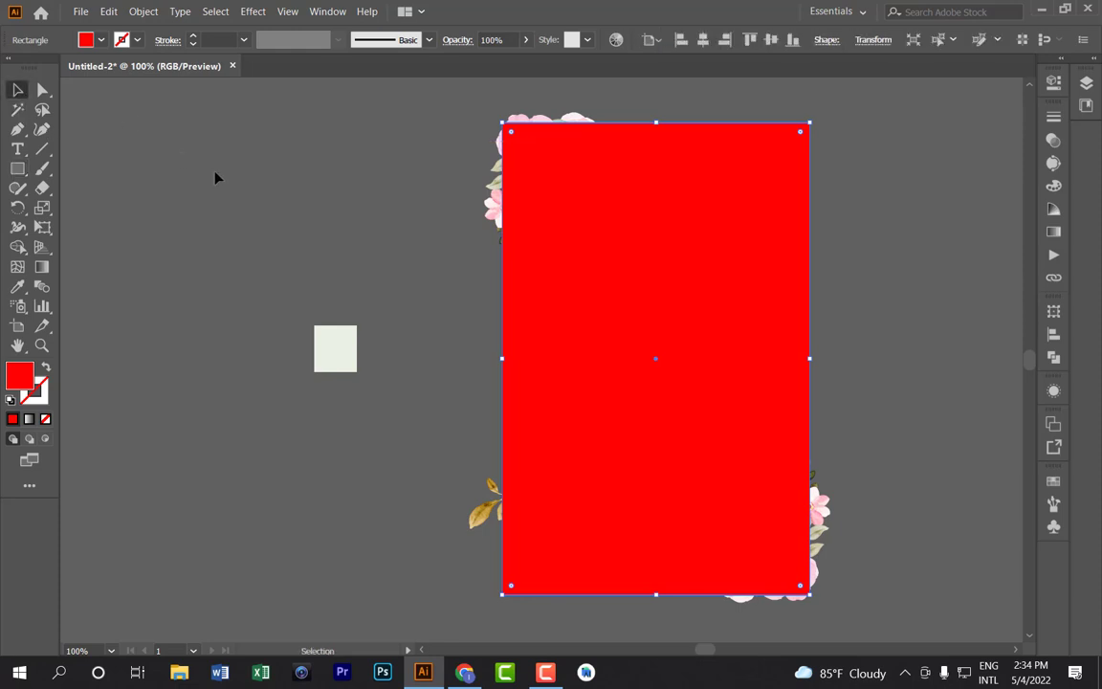
click(465, 124)
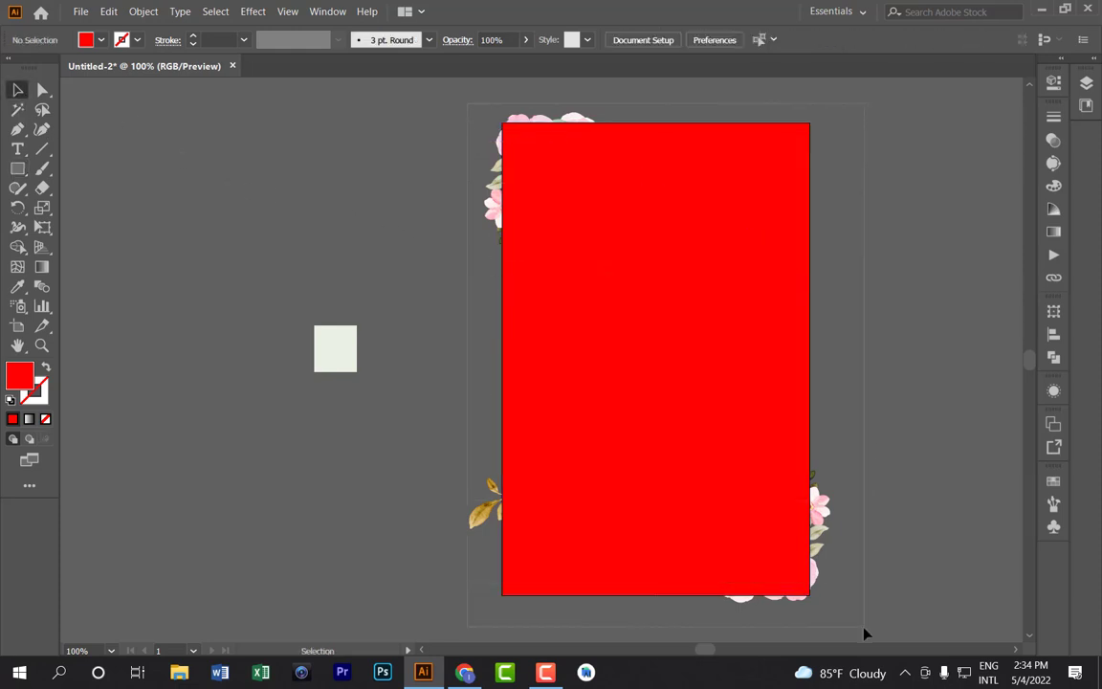
Clip all the card artwork to that rectangle, cropping the overhanging corner flowers.
key(ctrl+a)
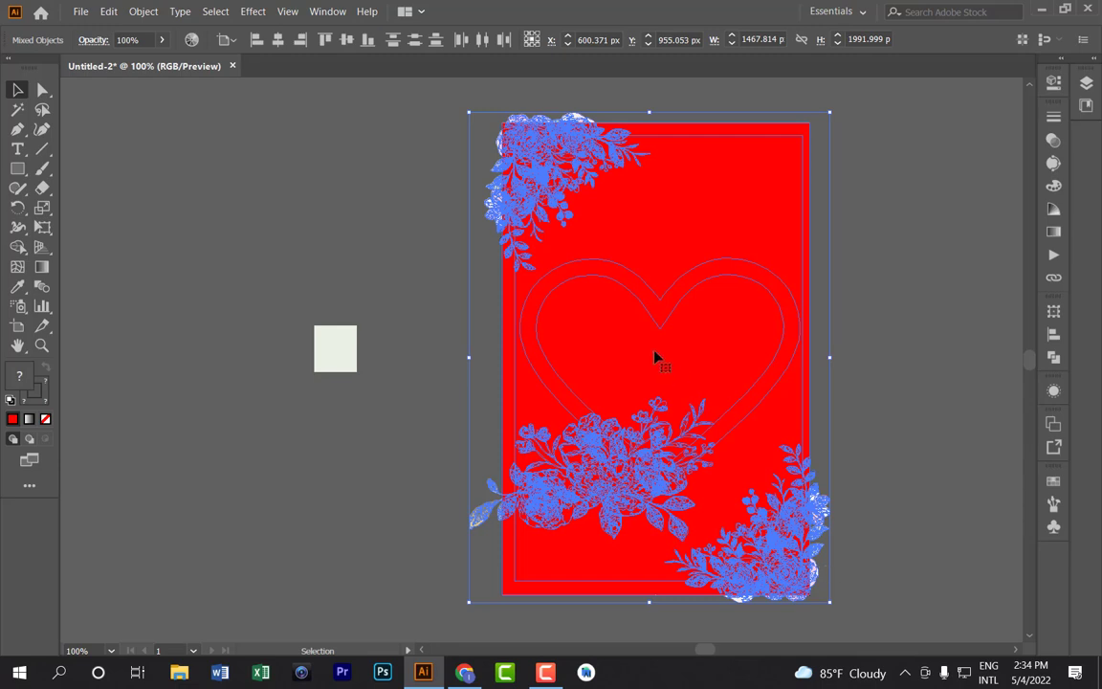
right_click(655, 357)
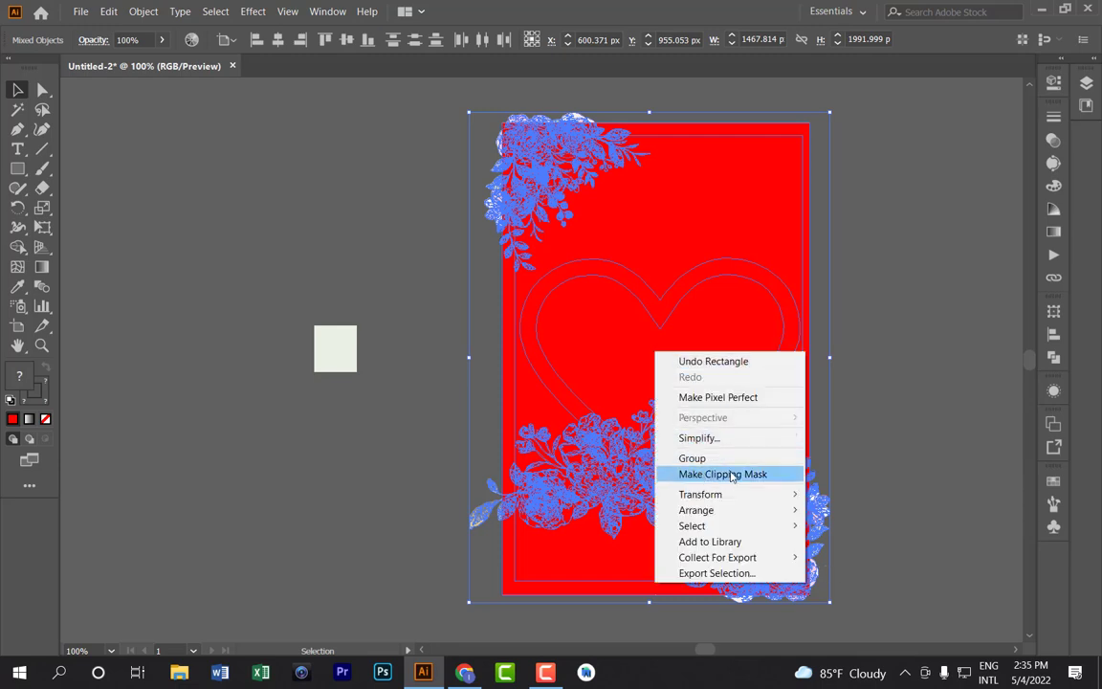
click(722, 475)
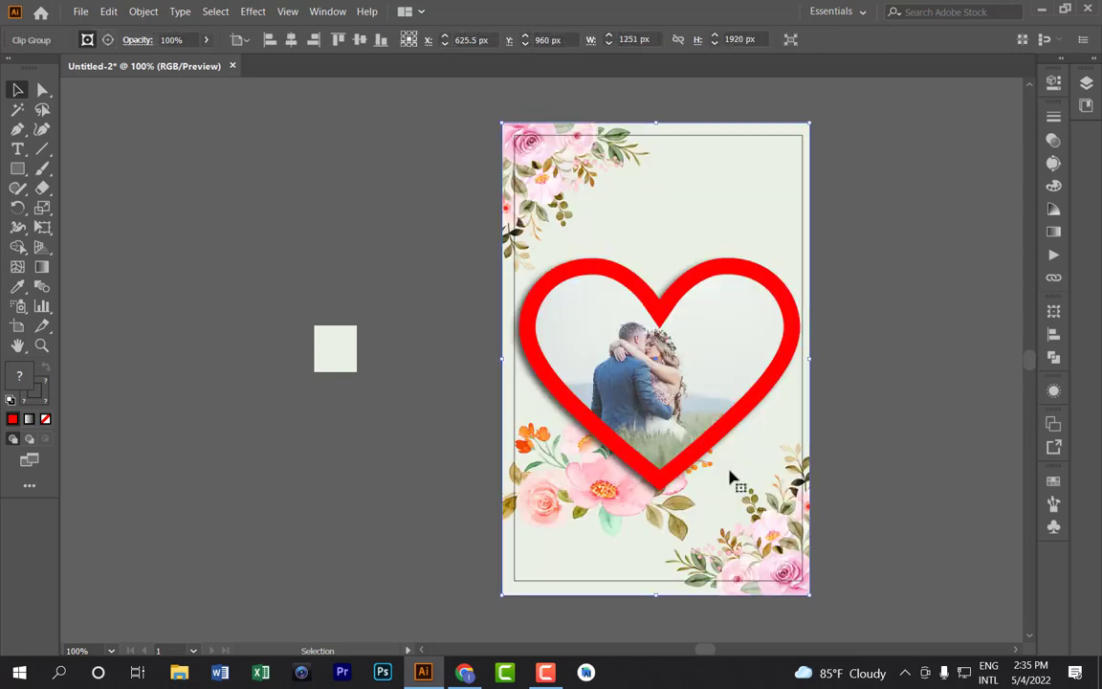
click(444, 333)
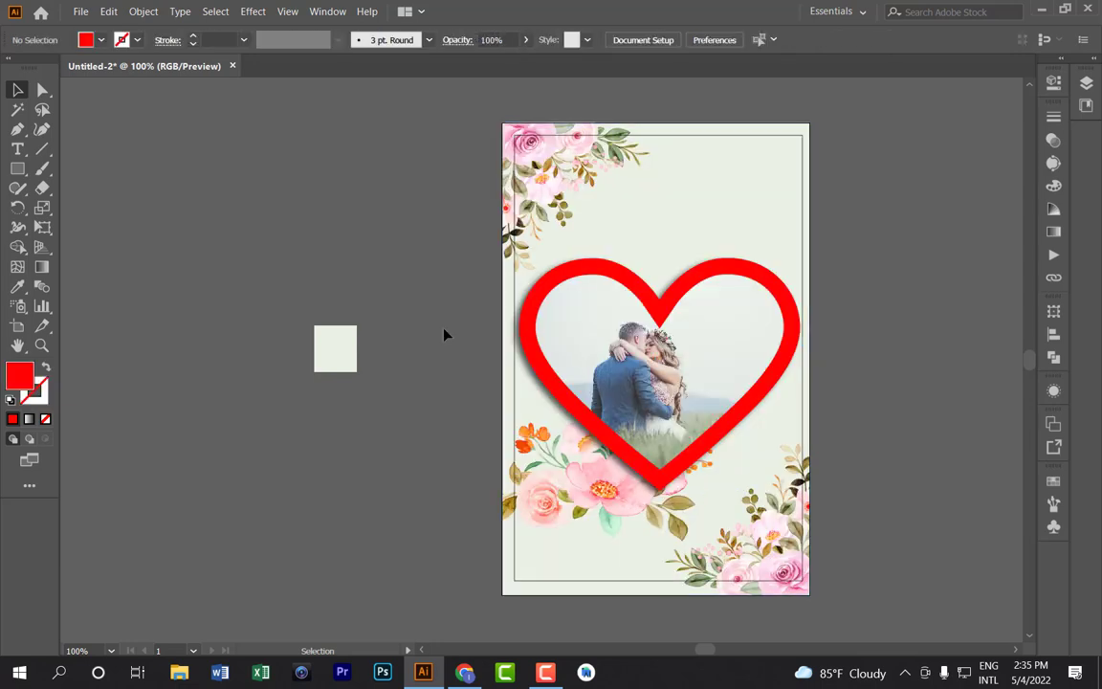
drag(265, 313, 373, 380)
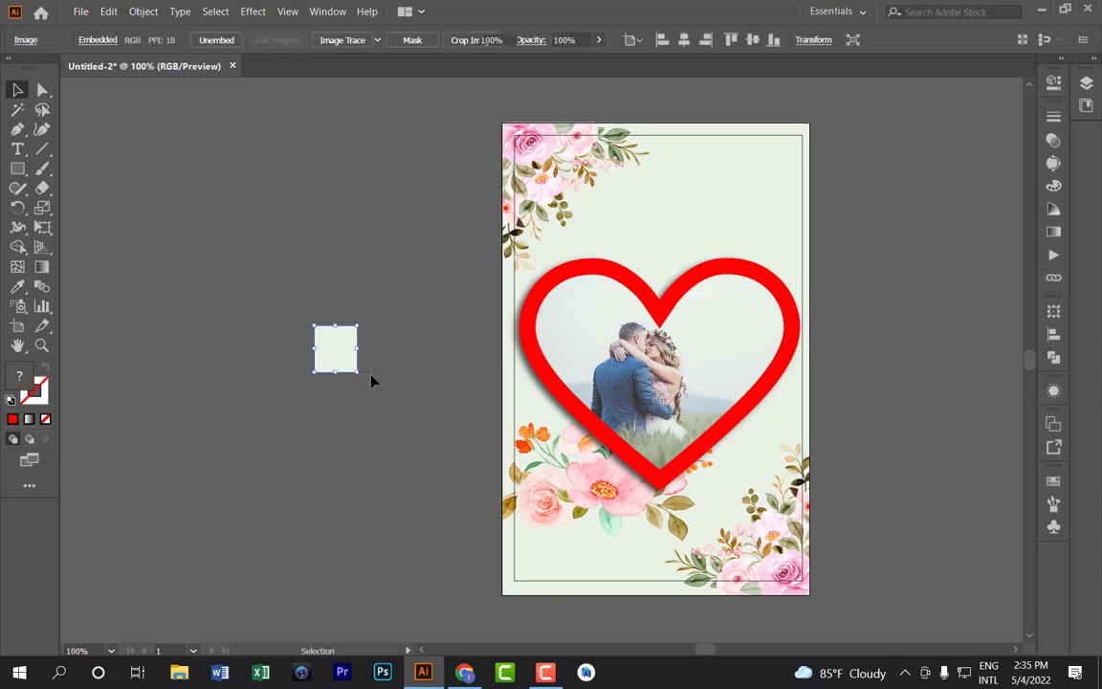
key(Delete)
click(465, 673)
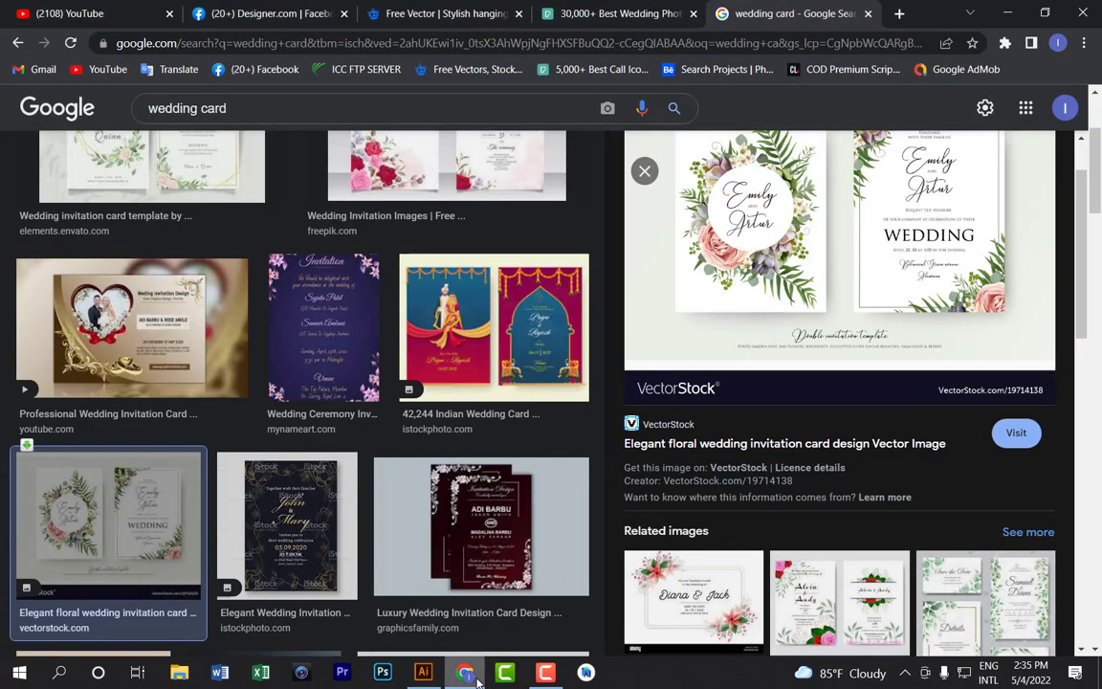
click(423, 673)
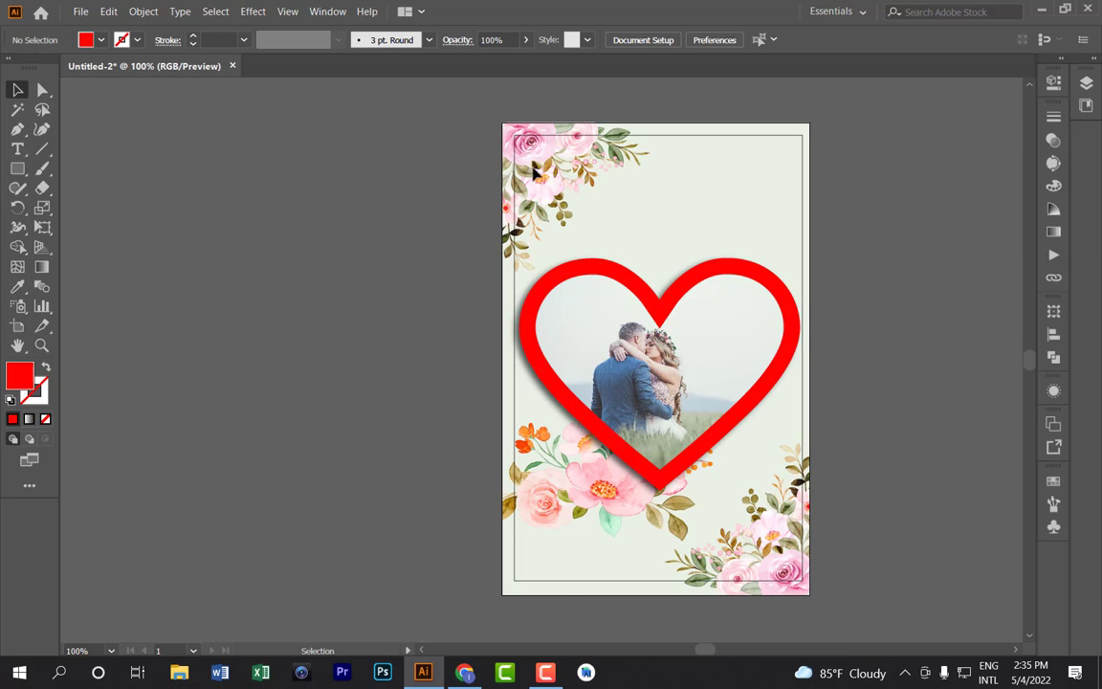
Restore the deleted square image, revert the clipping mask, and select the red rectangle.
key(ctrl+v)
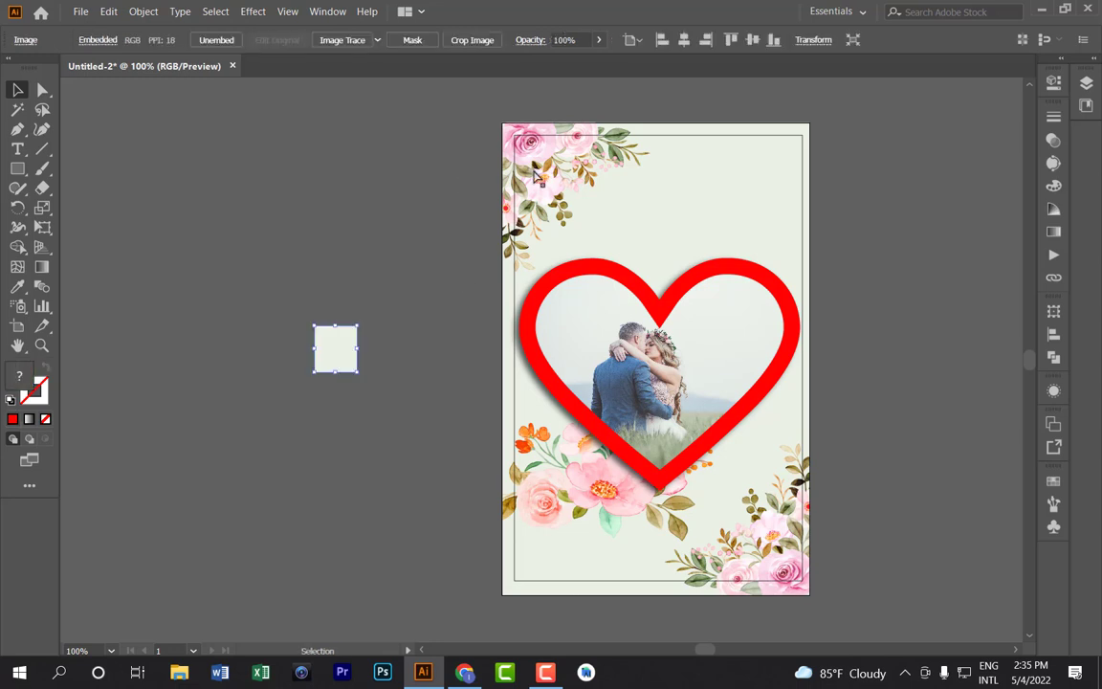
key(a)
key(ctrl+a)
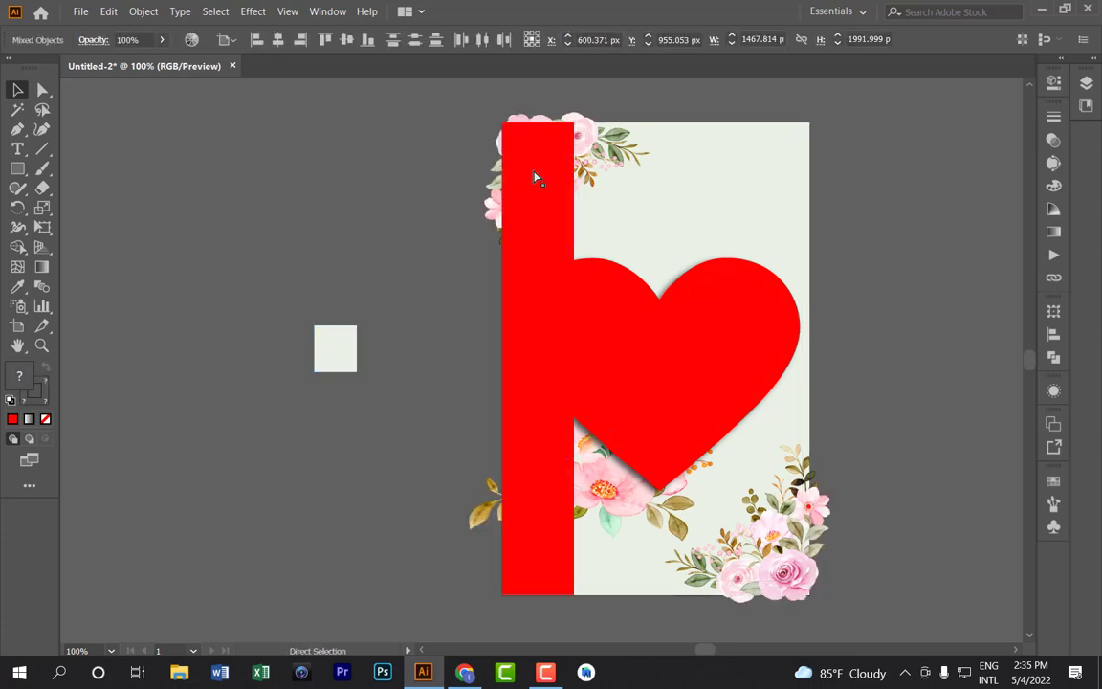
key(v)
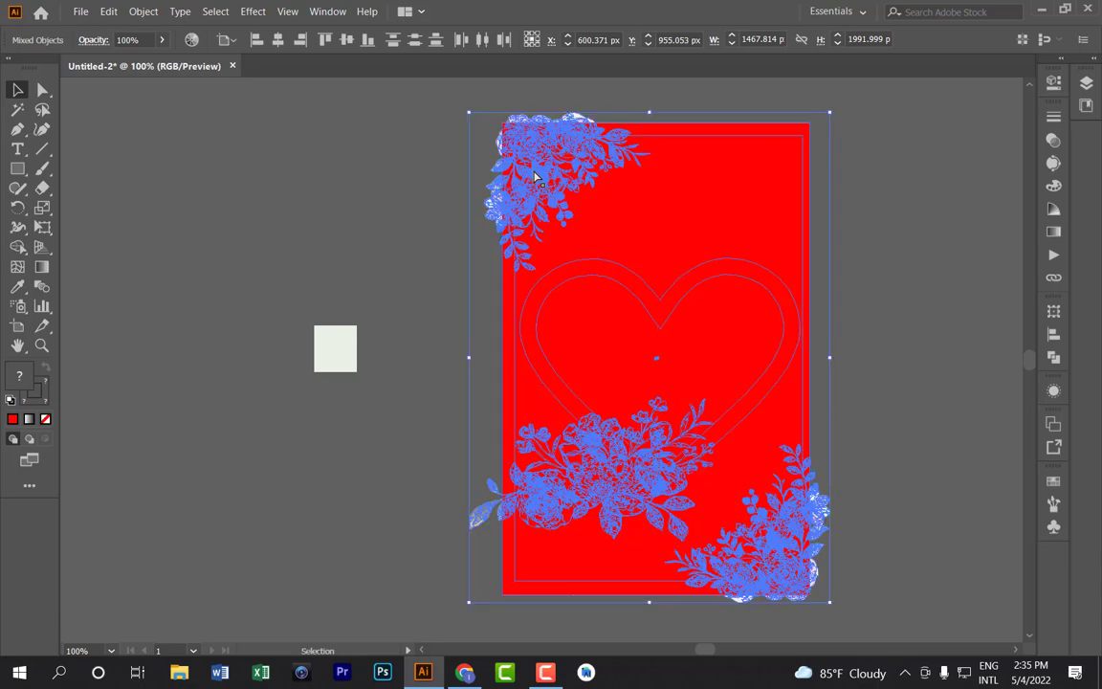
click(380, 190)
click(636, 239)
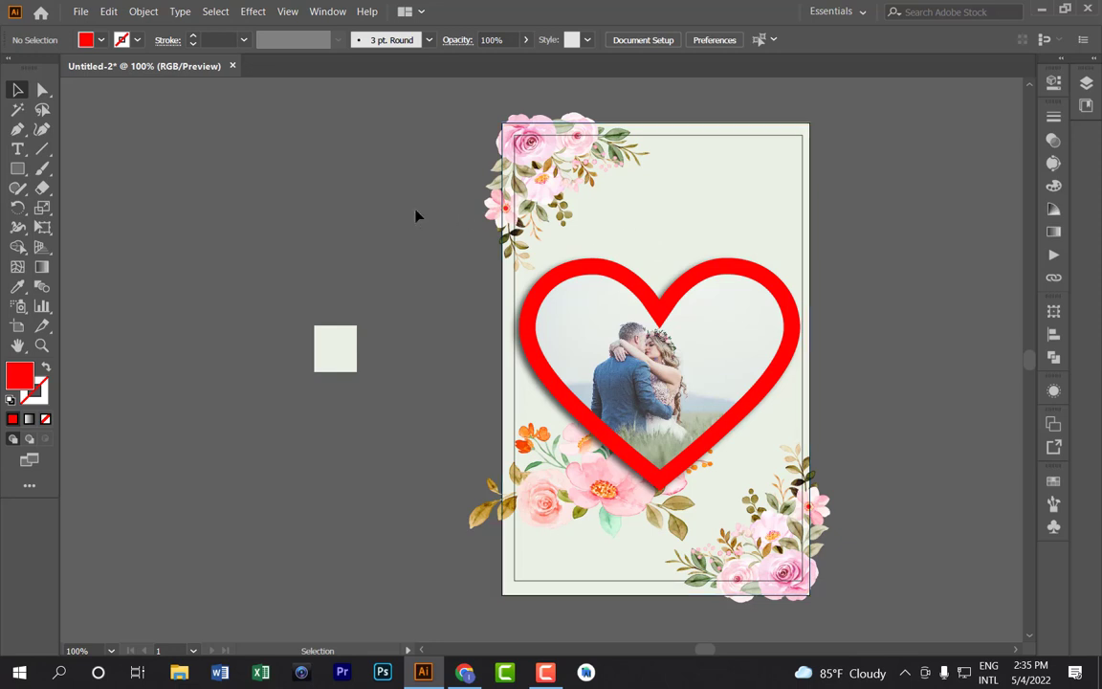
Bring the top-left flowers to front and move the bottom-left flowers one step forward.
right_click(533, 160)
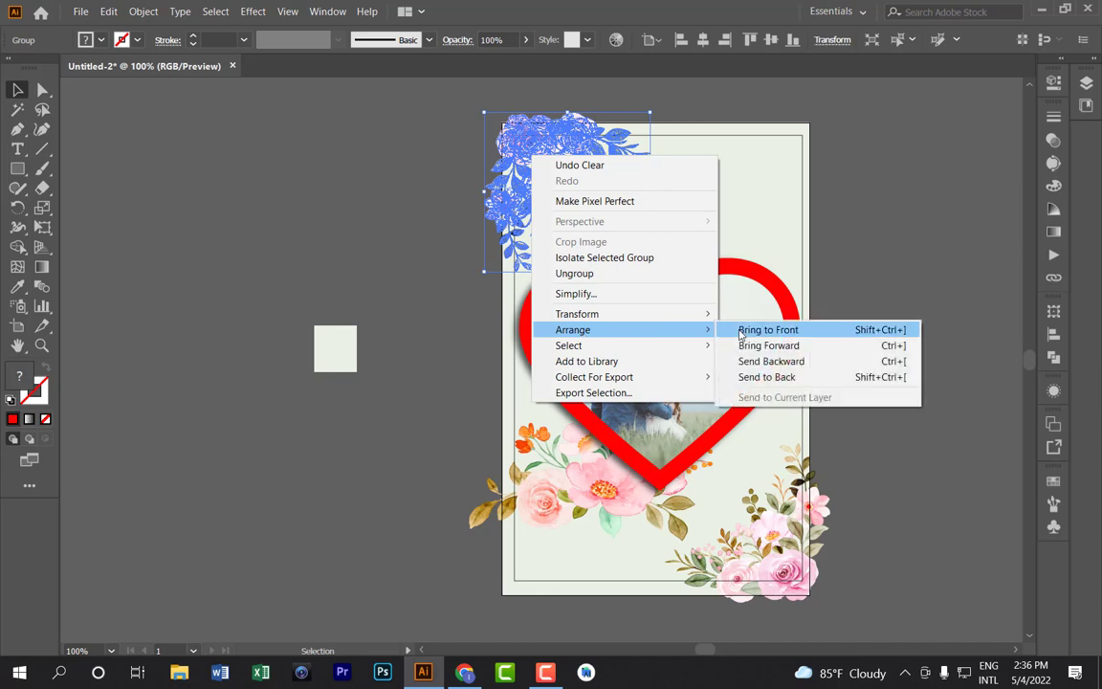
click(739, 330)
click(864, 299)
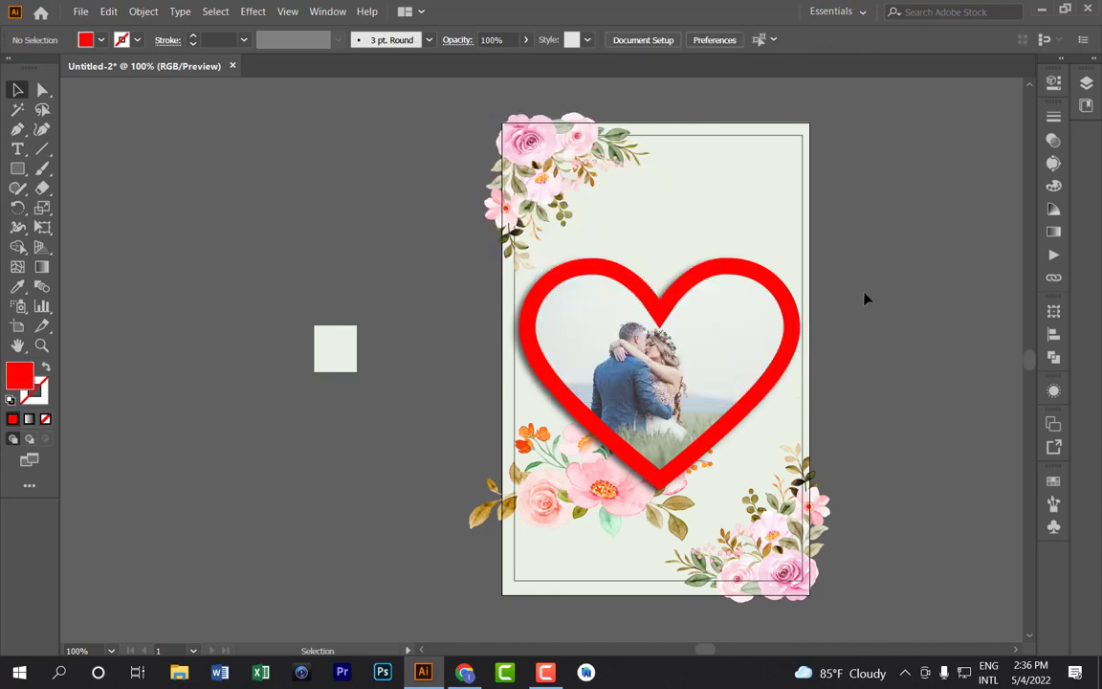
right_click(548, 510)
mouse_move(587, 432)
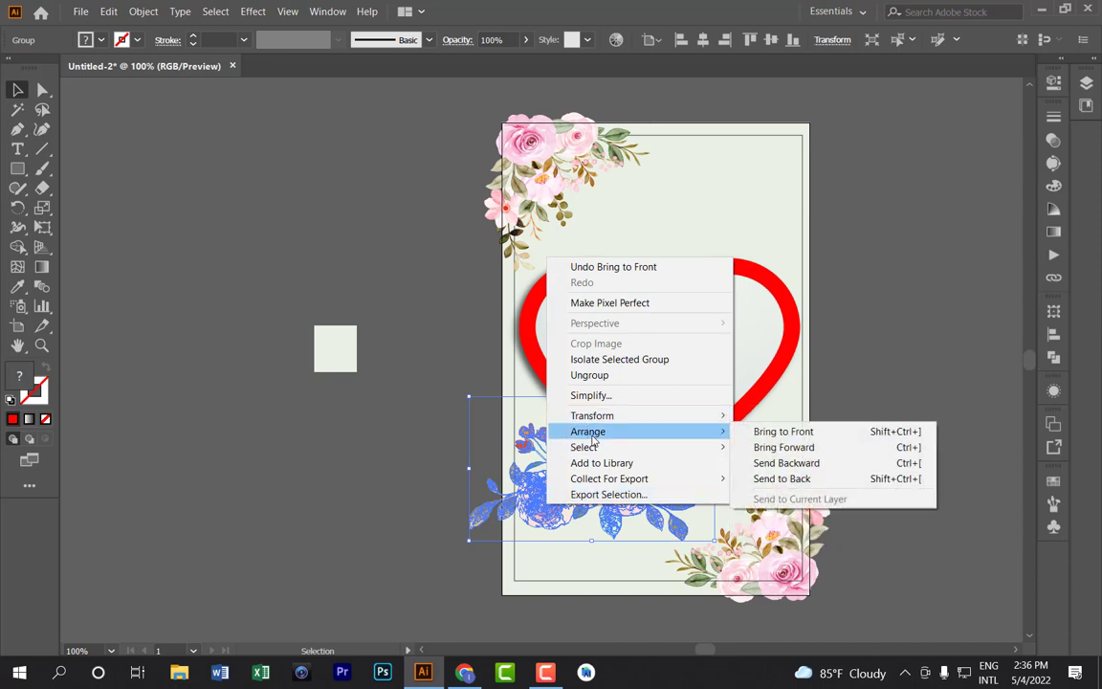
click(786, 446)
click(869, 438)
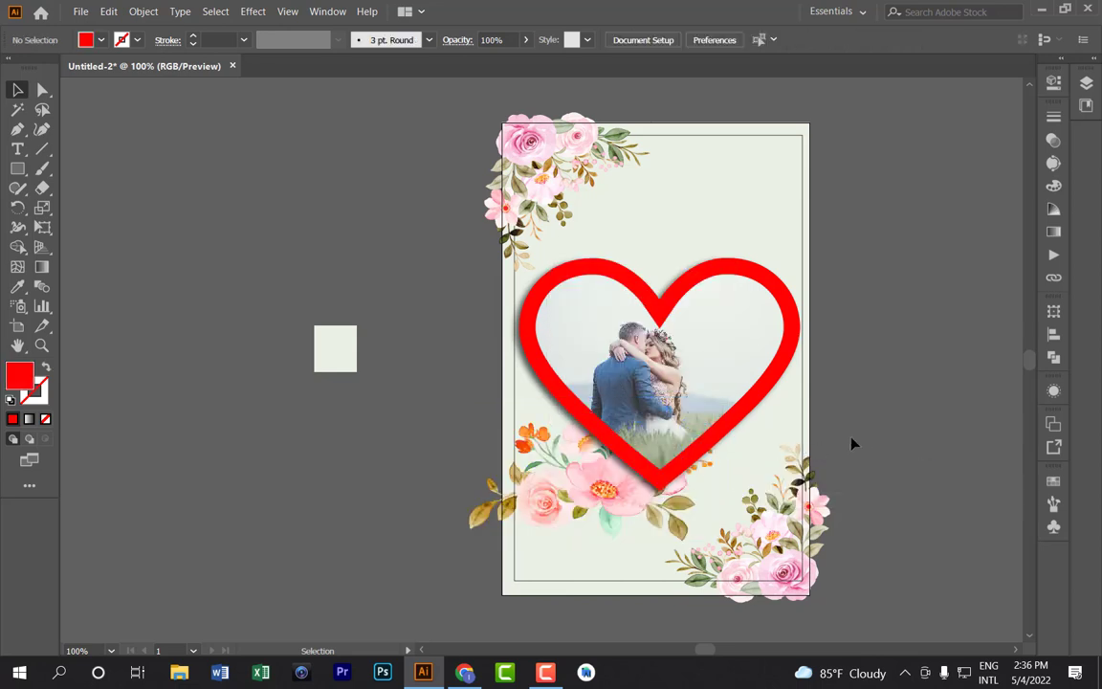
Send the black border rectangle backward twice.
click(517, 491)
right_click(518, 492)
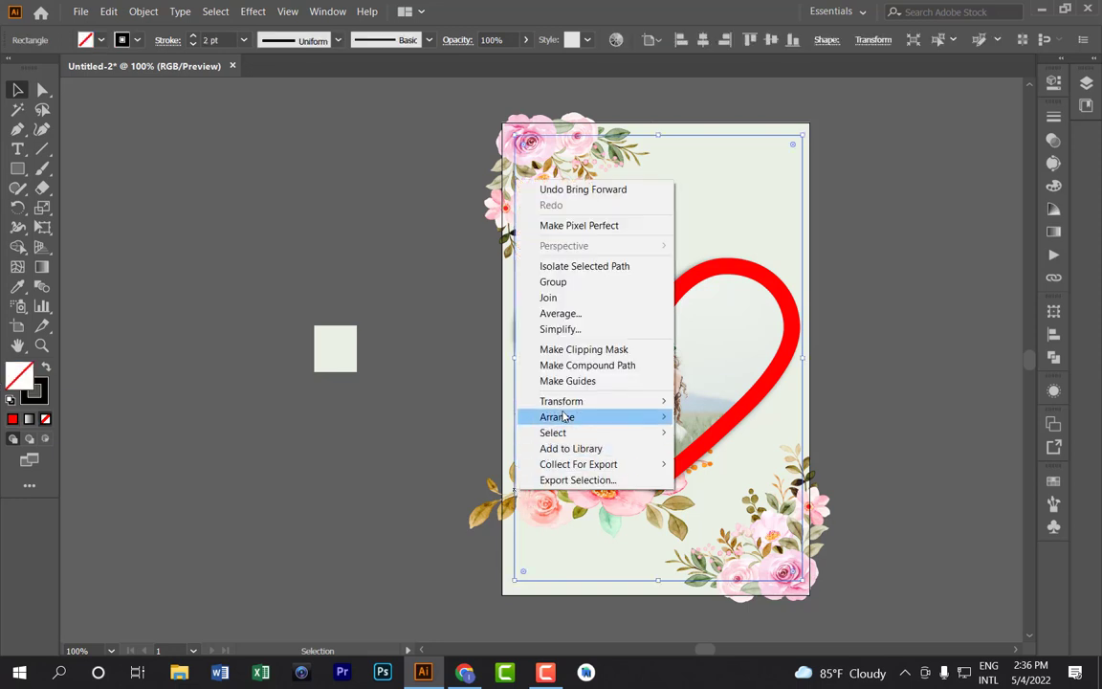
click(731, 464)
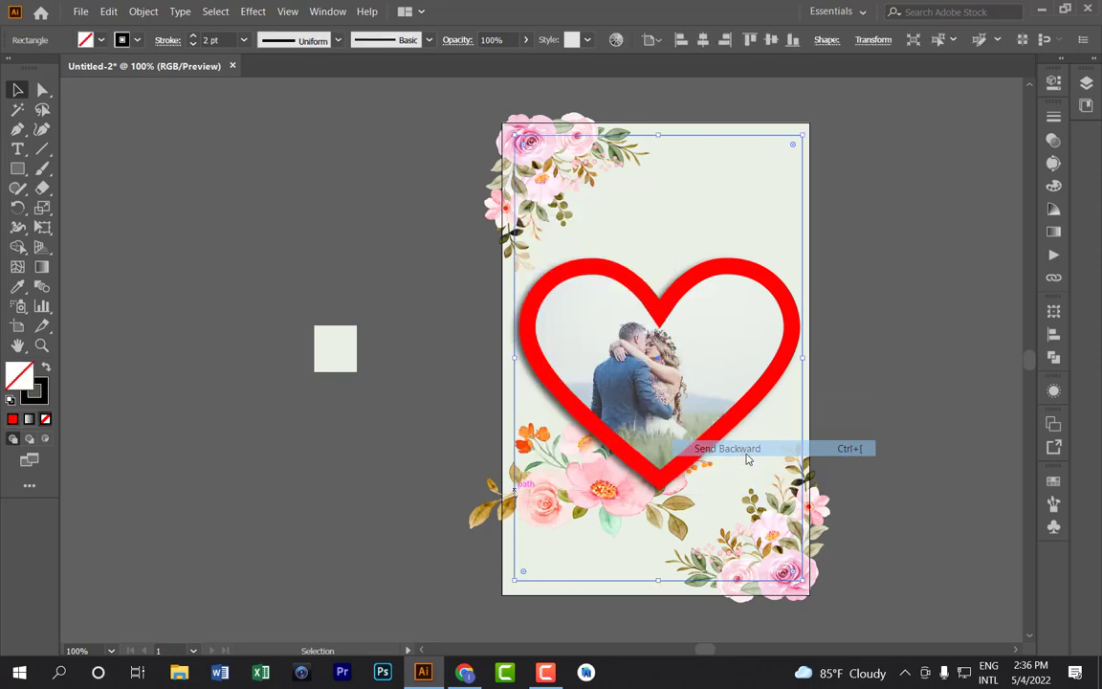
click(853, 455)
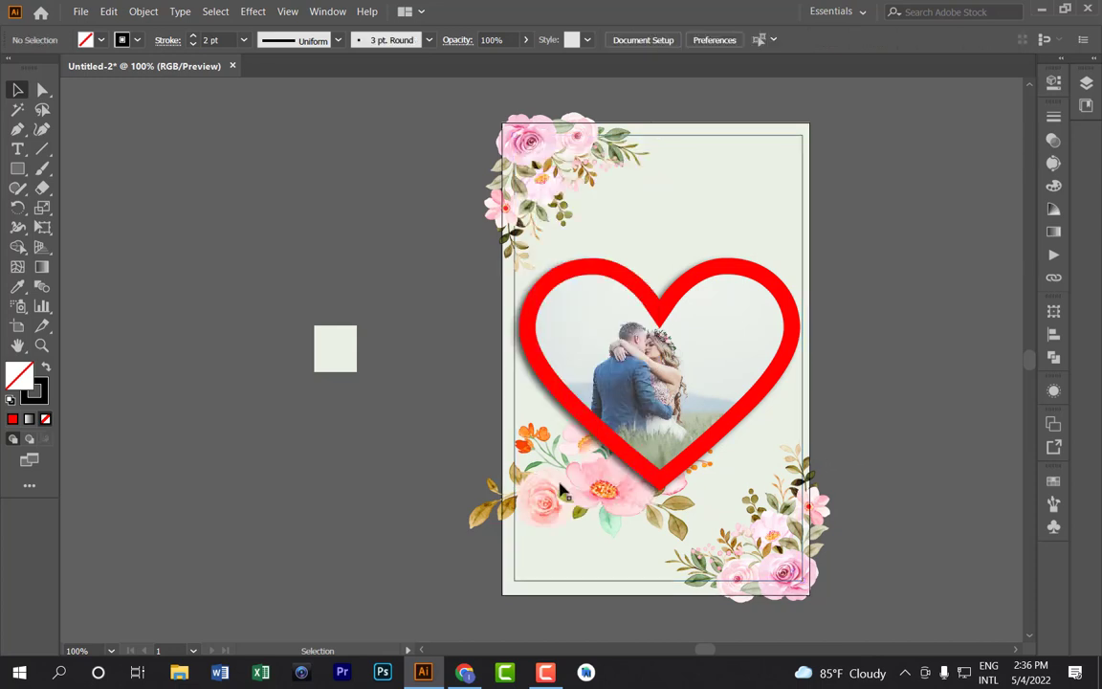
right_click(518, 524)
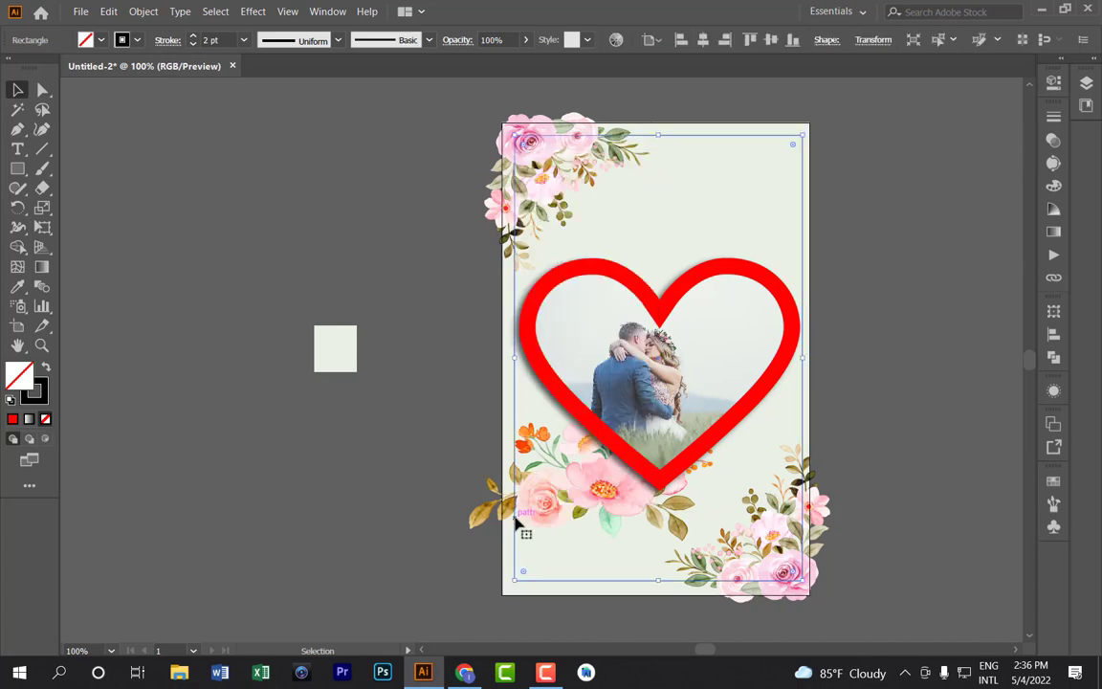
mouse_move(556, 445)
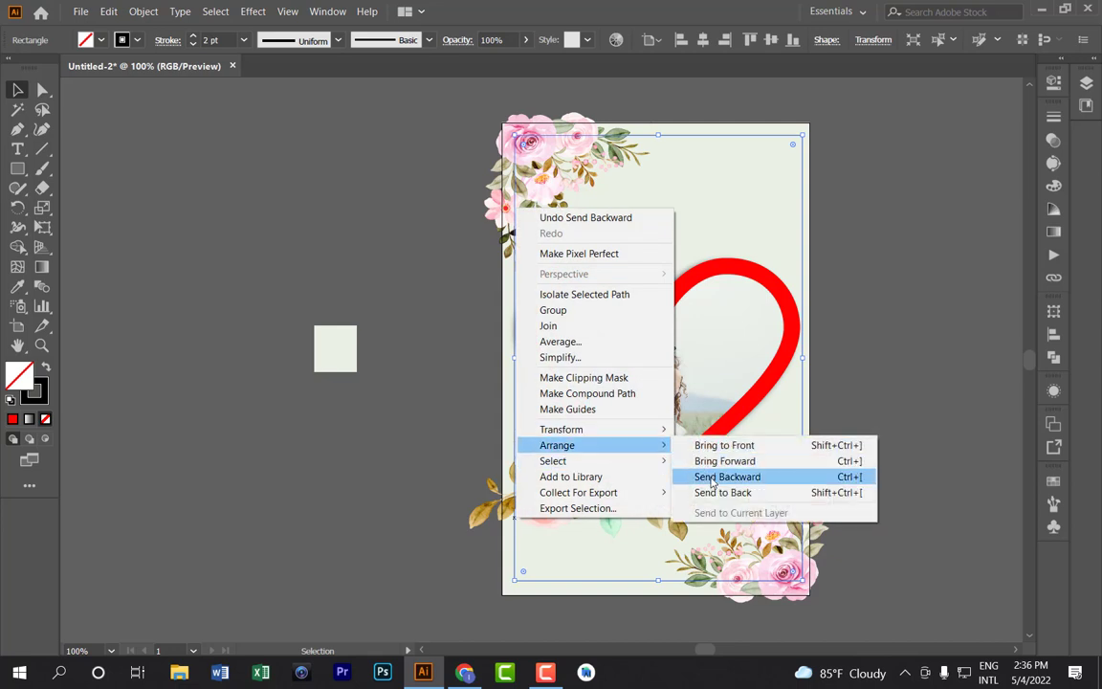
click(727, 476)
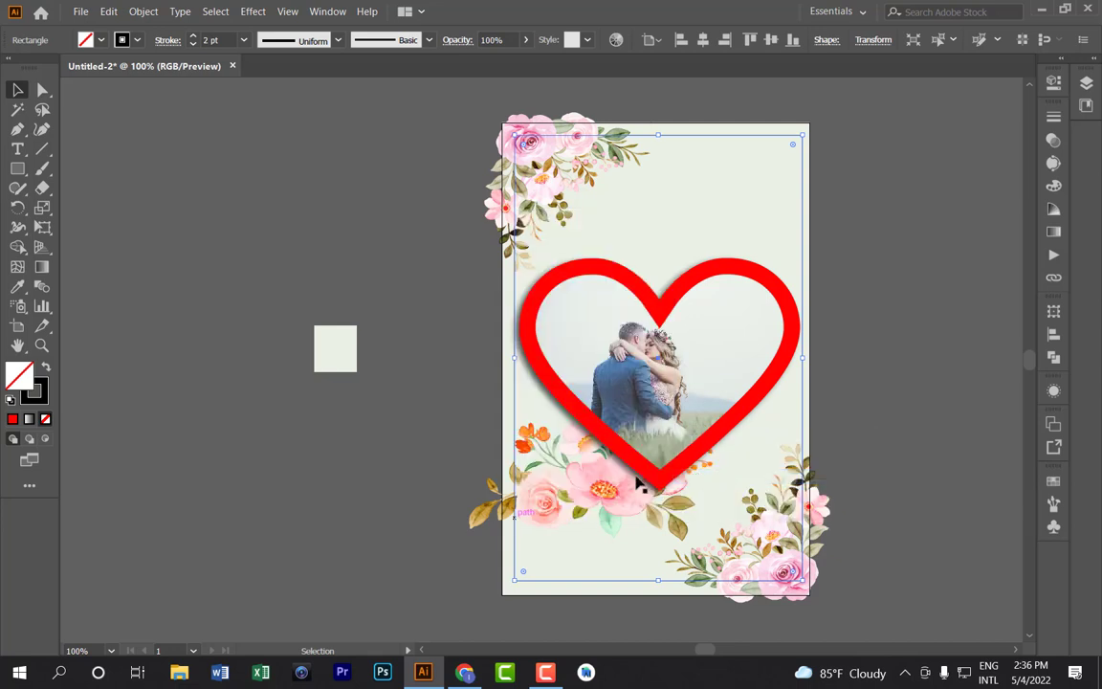
click(448, 452)
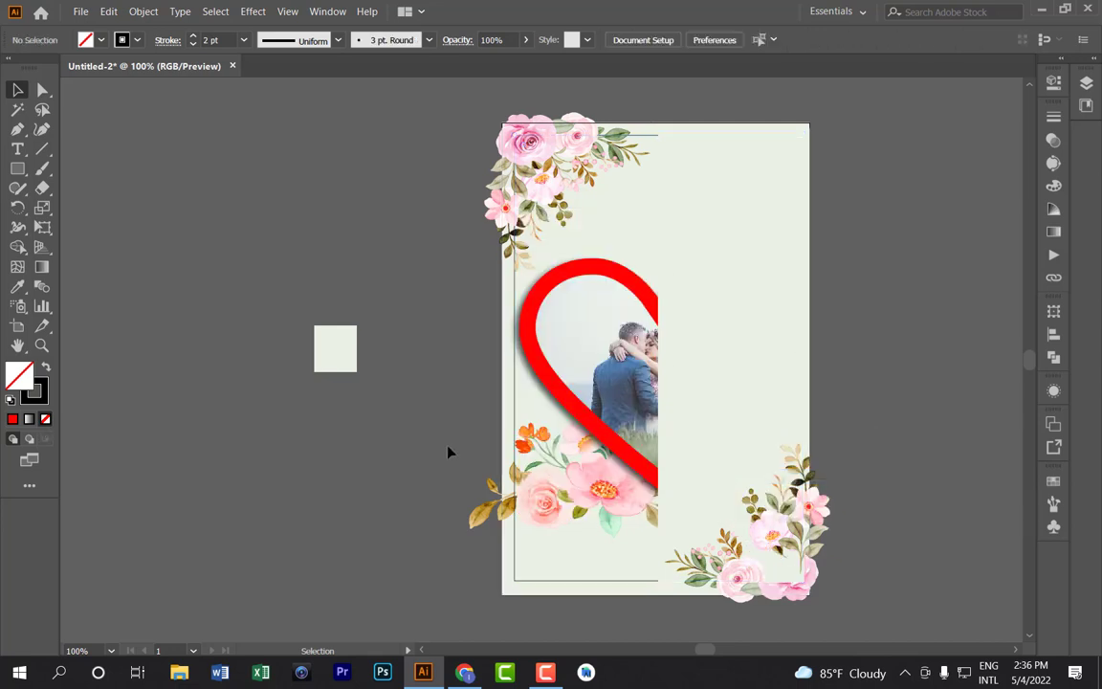
Keep sending the border rectangle backward until it sits behind the heart frame and photo.
right_click(516, 438)
mouse_move(557, 363)
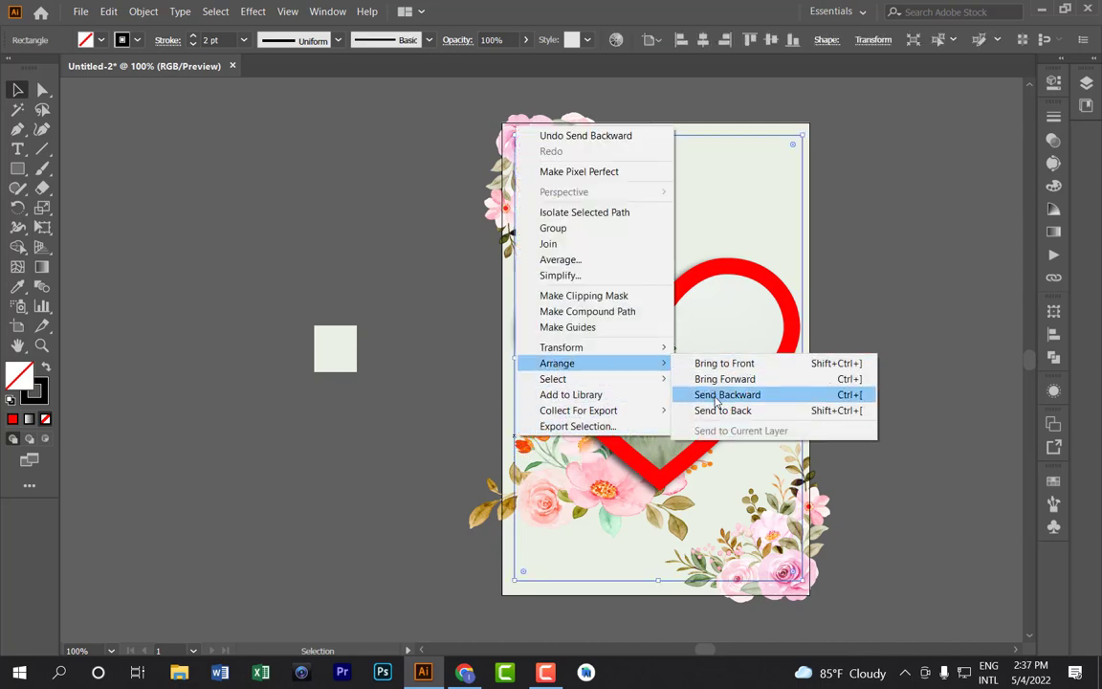
click(725, 394)
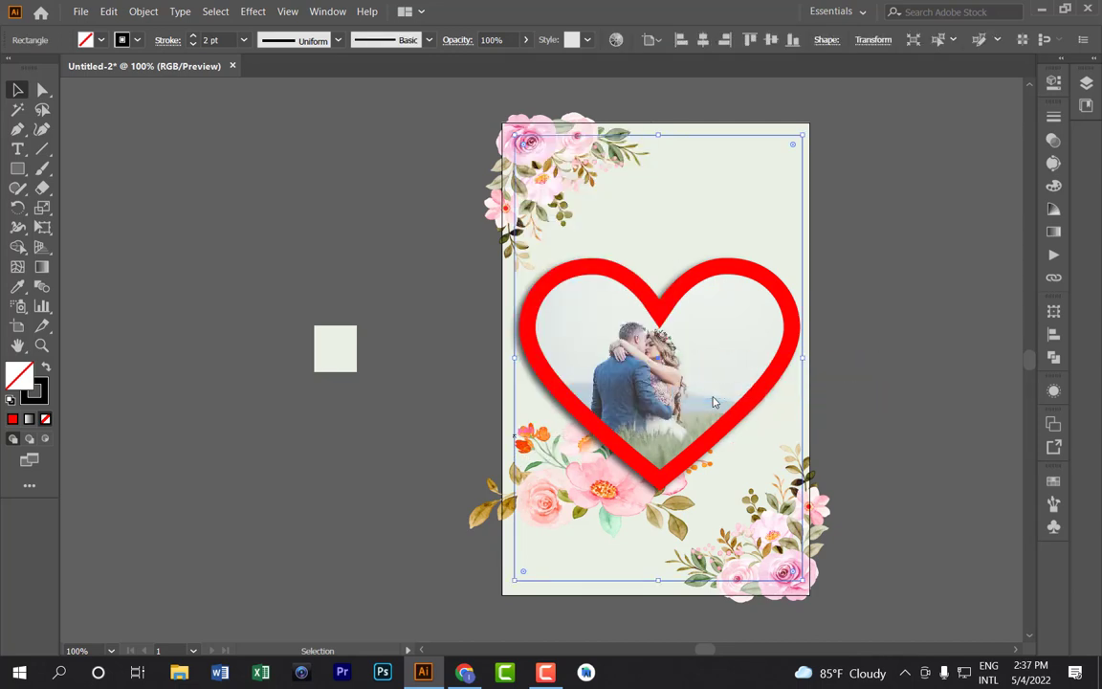
click(459, 401)
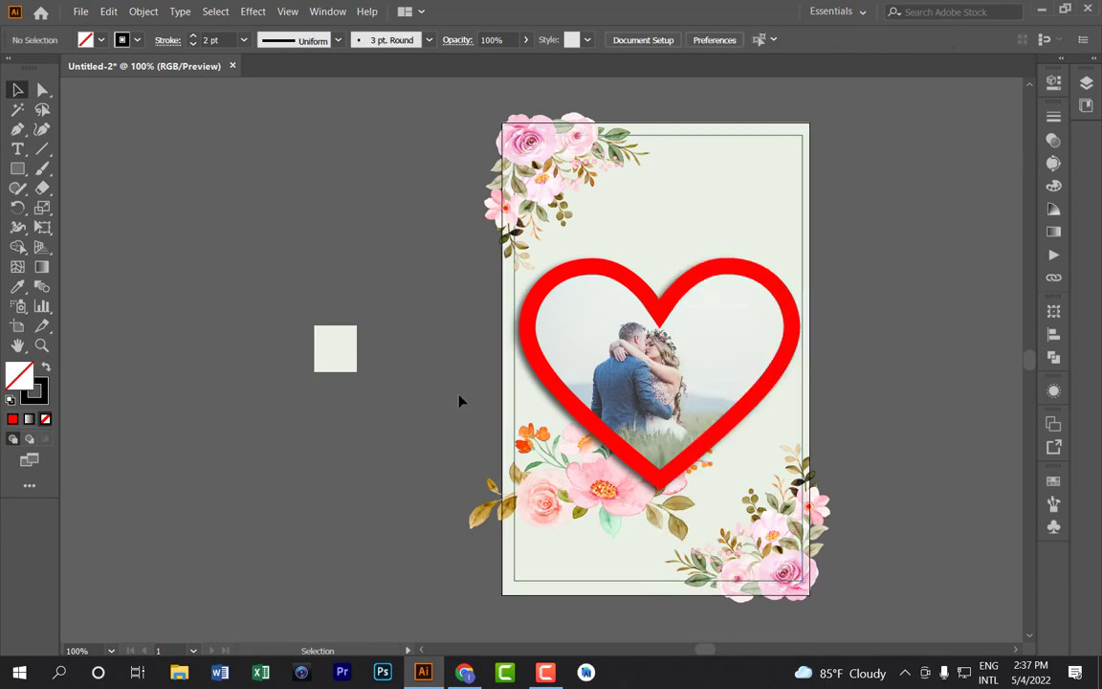
right_click(517, 407)
mouse_move(554, 327)
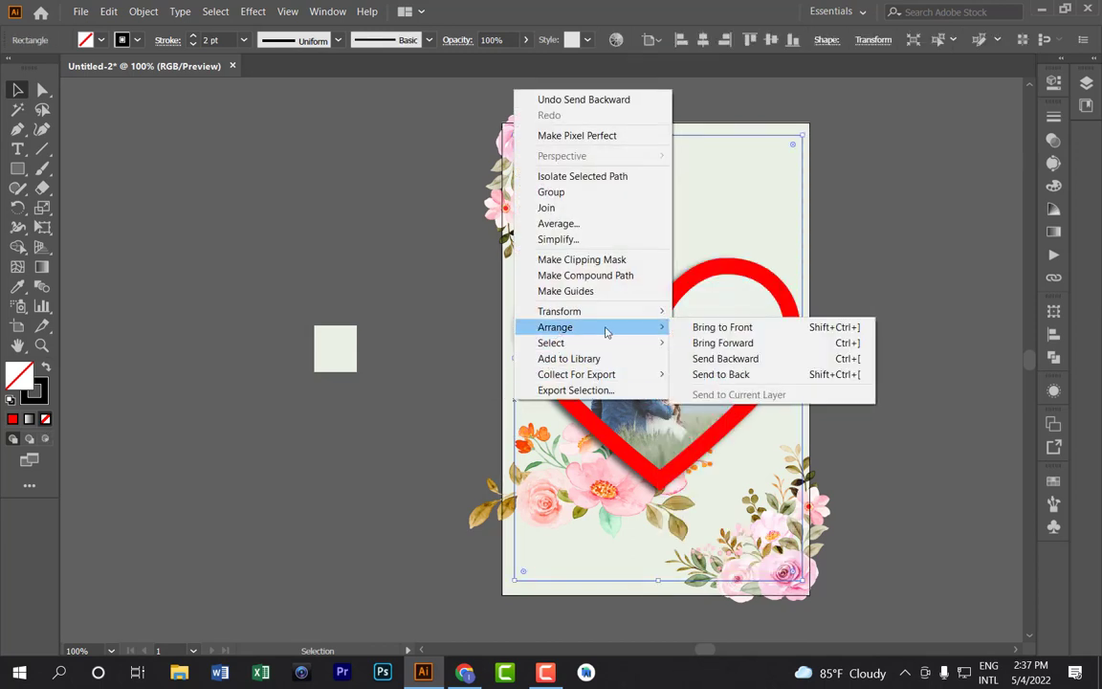
click(722, 357)
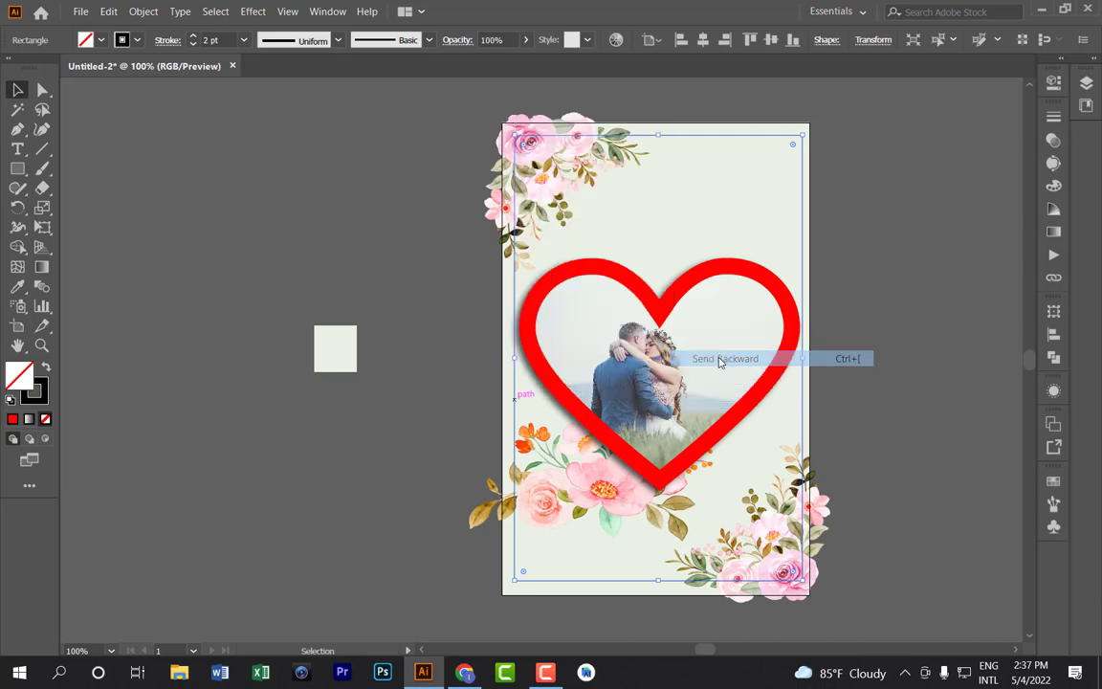
click(458, 382)
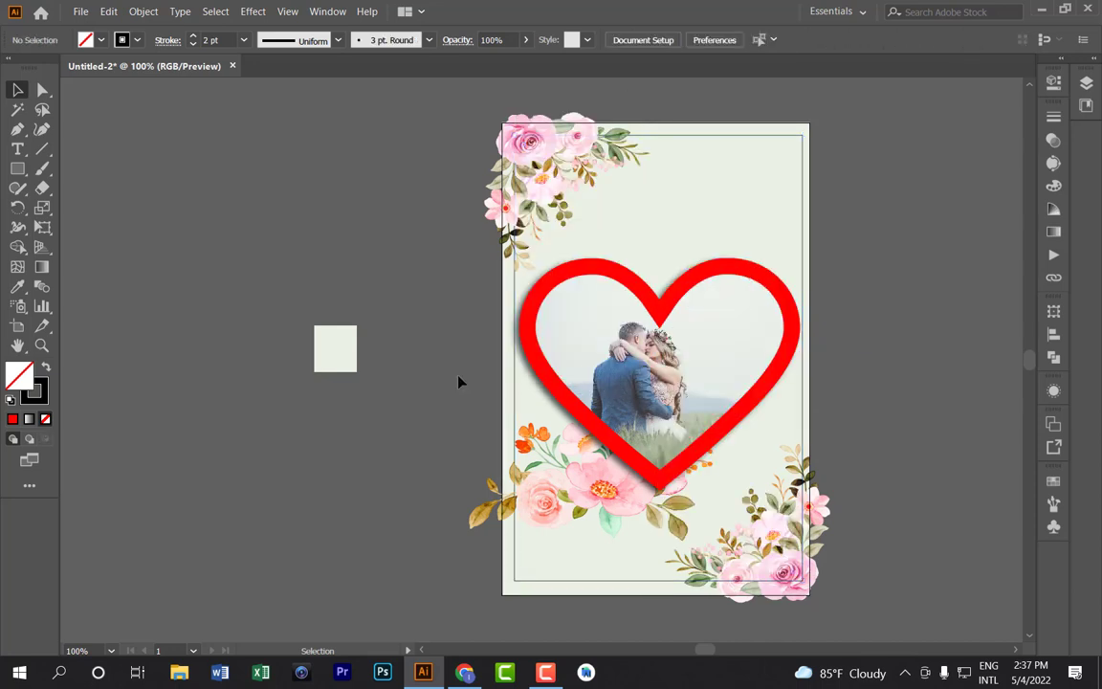
click(517, 383)
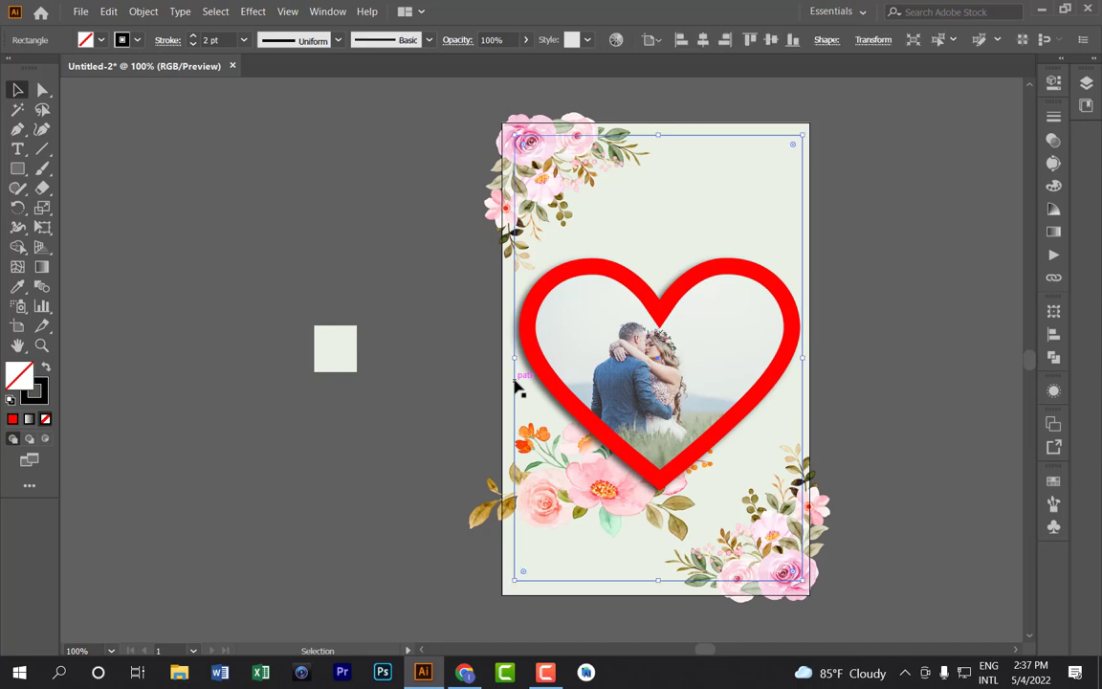
right_click(516, 384)
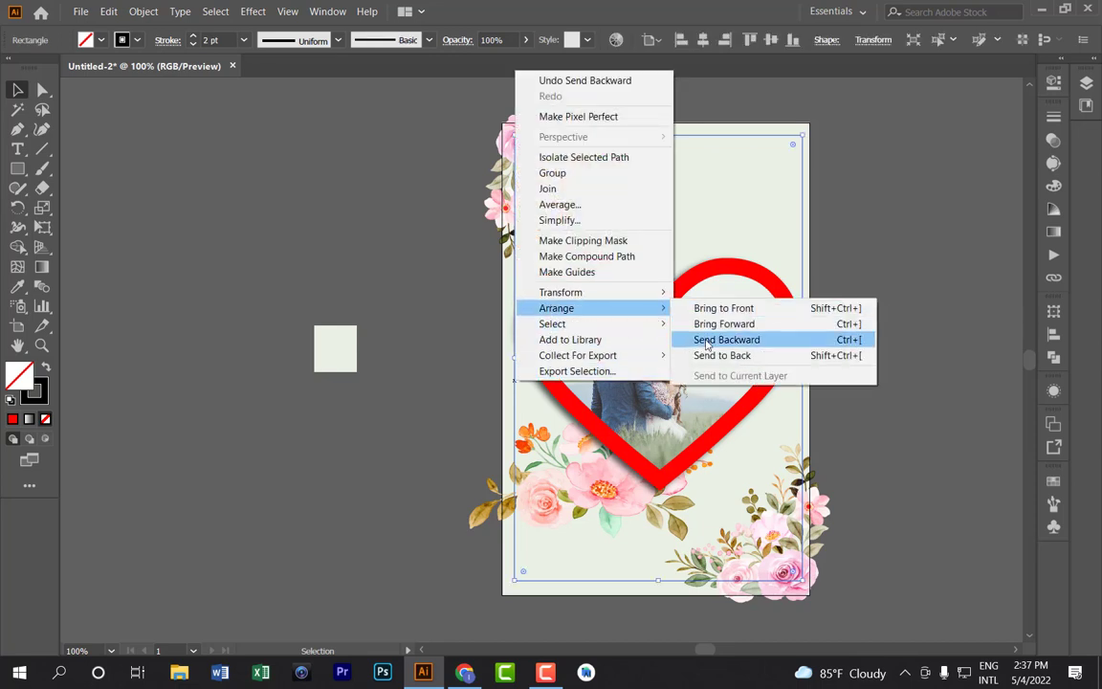
click(705, 340)
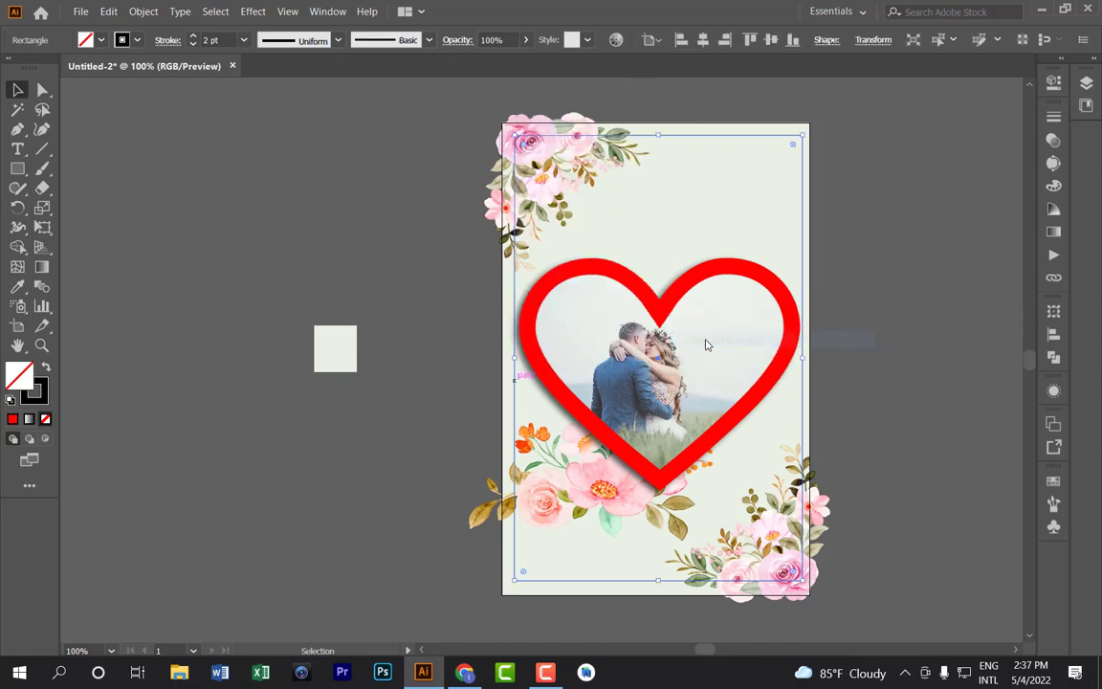
click(427, 357)
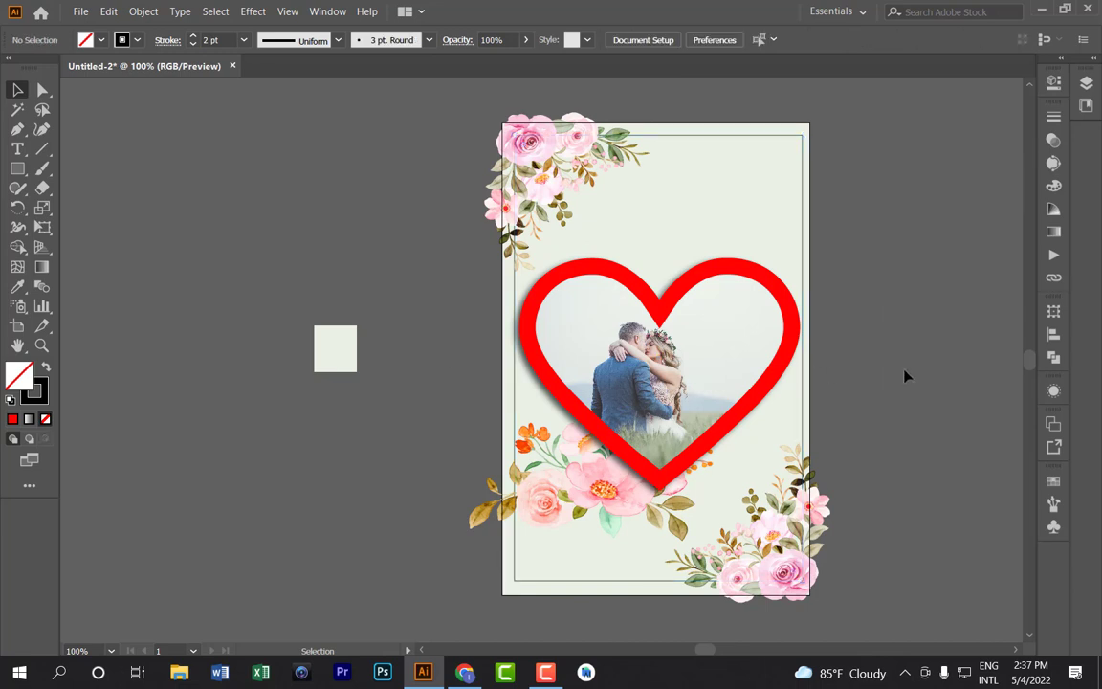
Thicken the card's black border stroke to 5 pt.
click(733, 142)
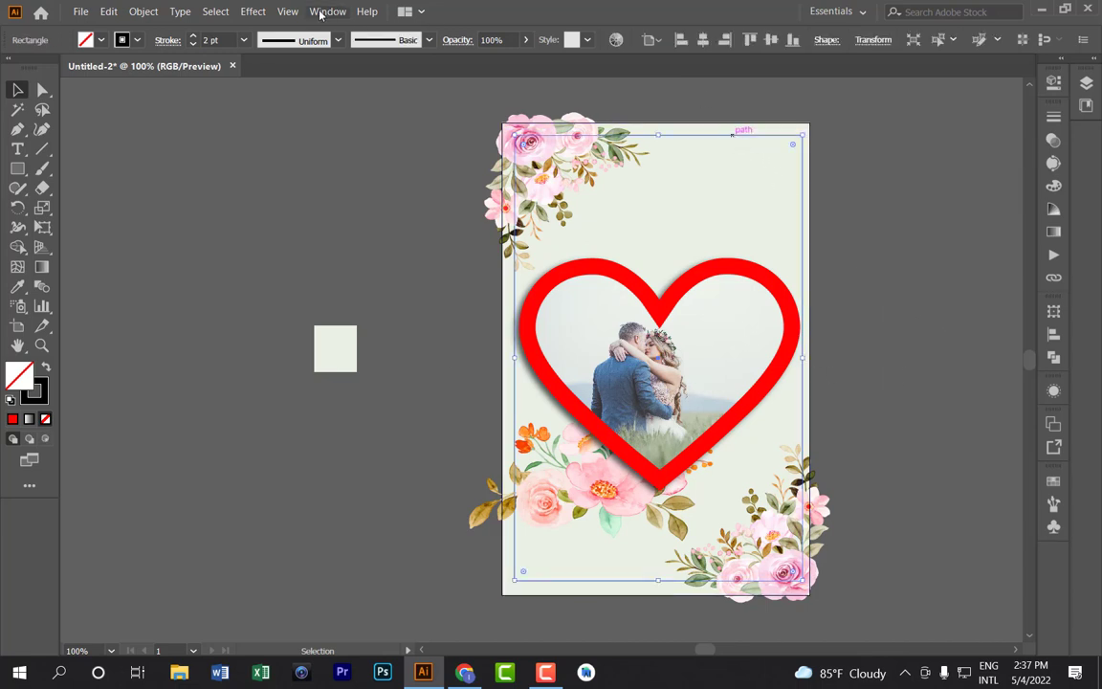
click(194, 37)
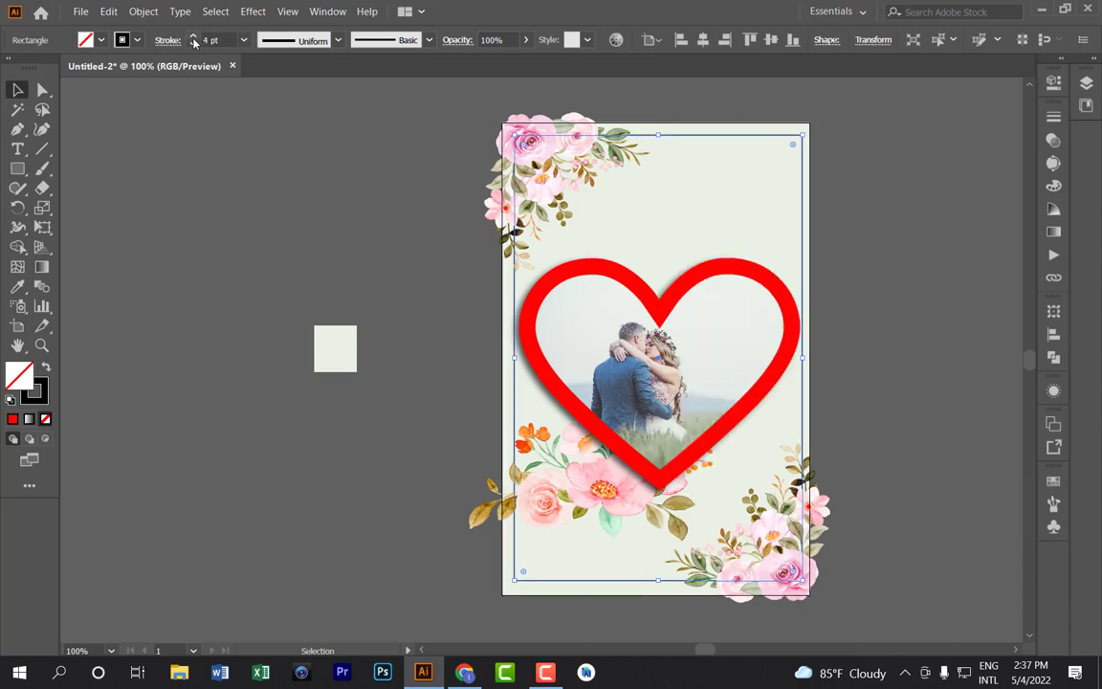
click(193, 37)
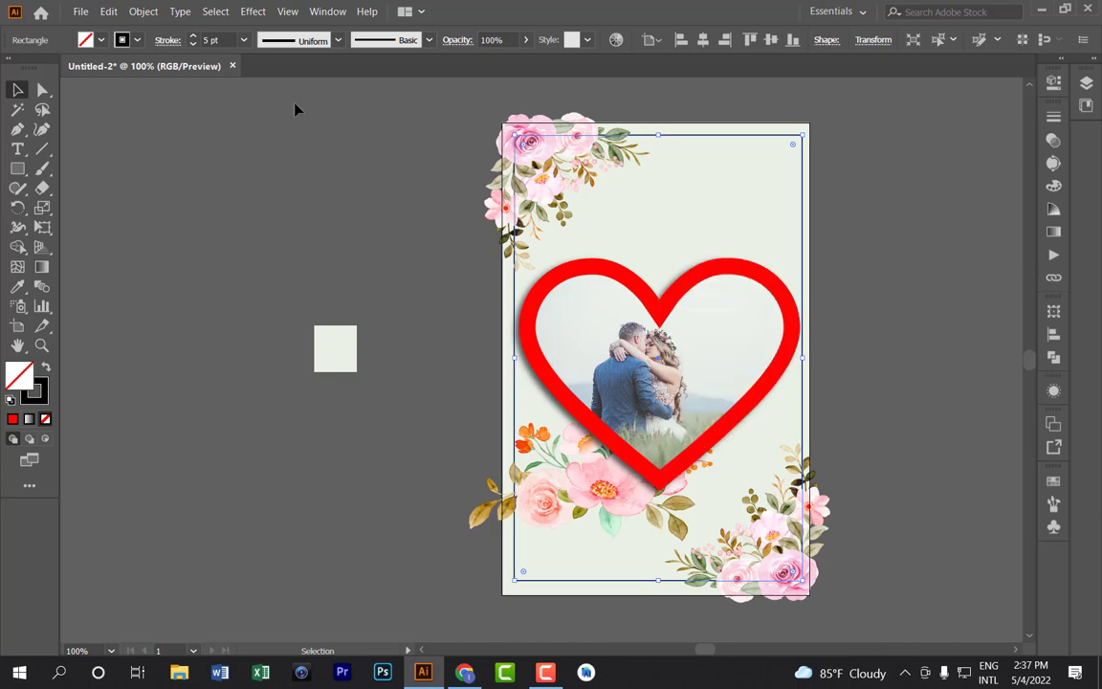
click(295, 109)
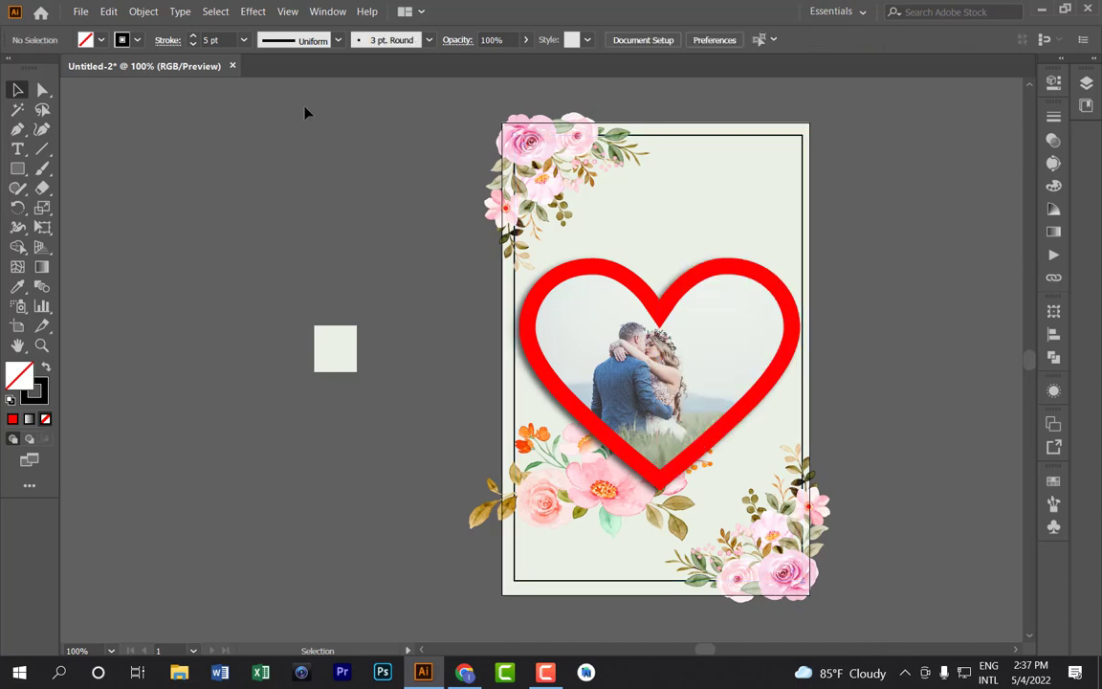
Draw a card-sized rectangle filled light grey over the whole card.
click(17, 168)
drag(502, 122, 809, 594)
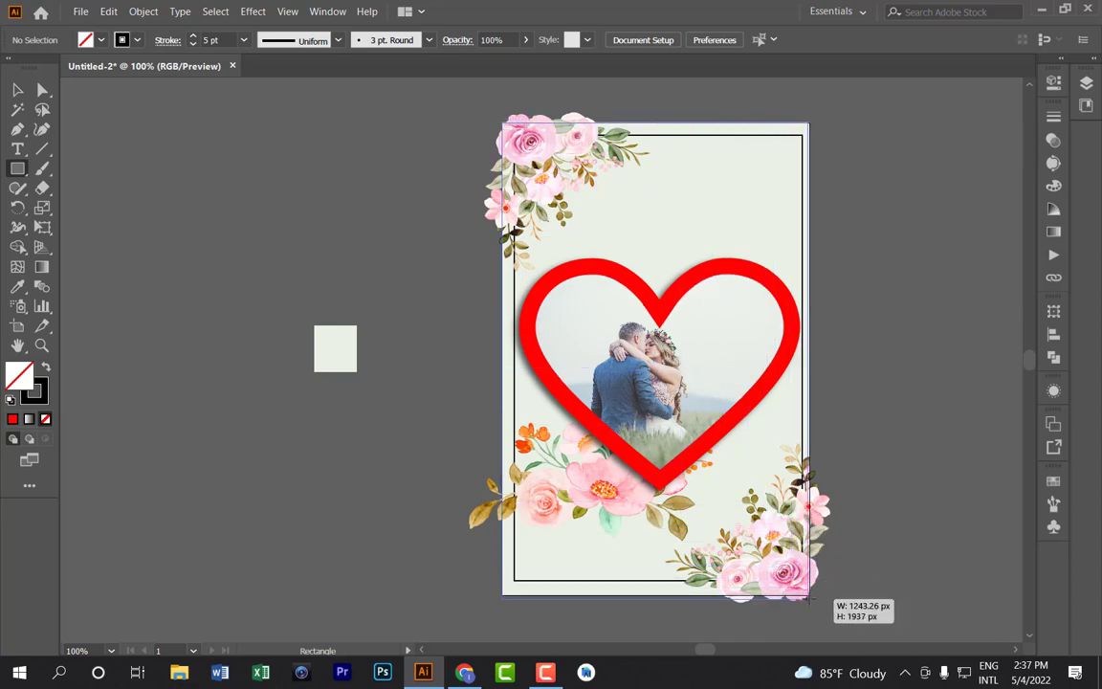
drag(809, 594, 808, 595)
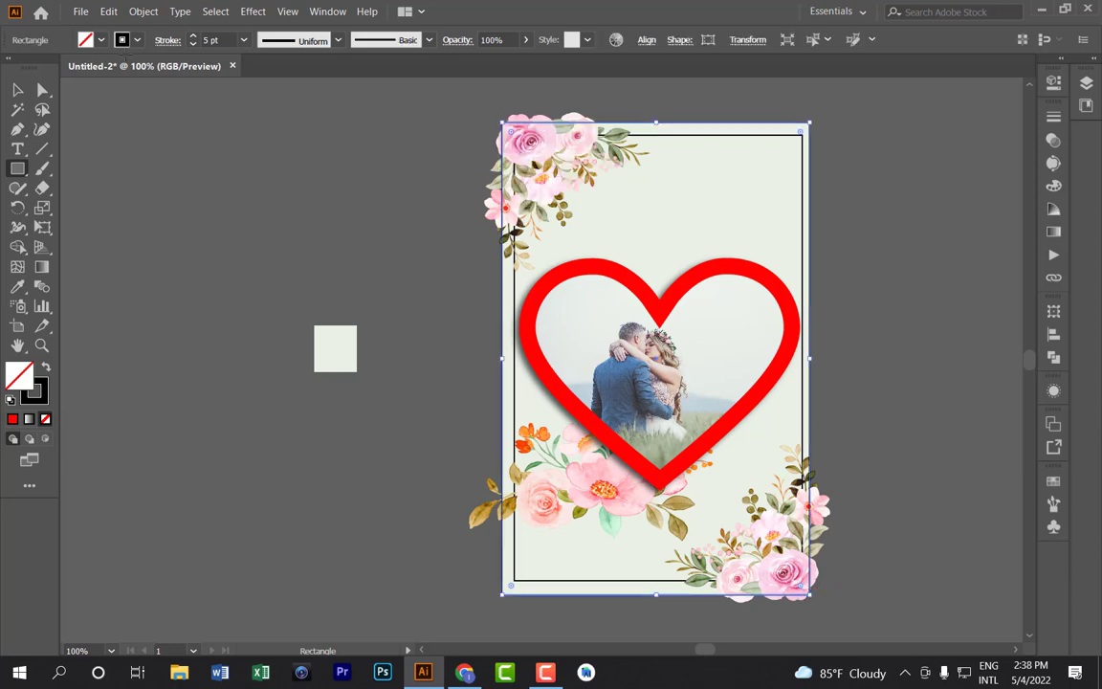
click(100, 41)
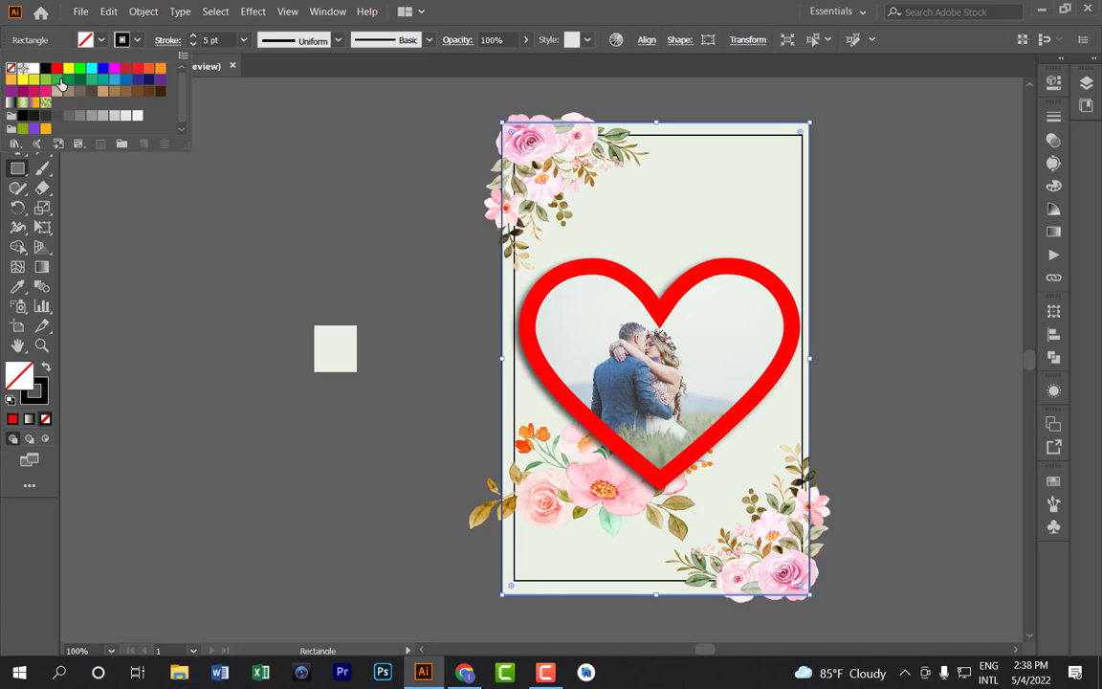
click(107, 117)
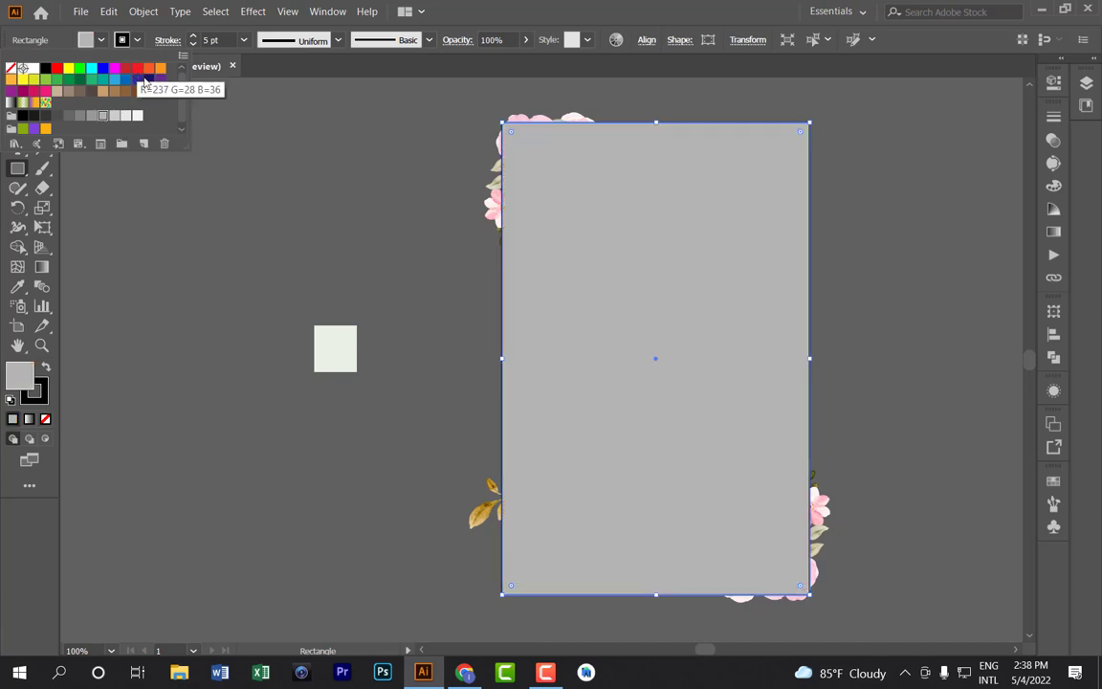
Select all artwork and make a clipping mask to trim the overhanging corner flowers.
key(v)
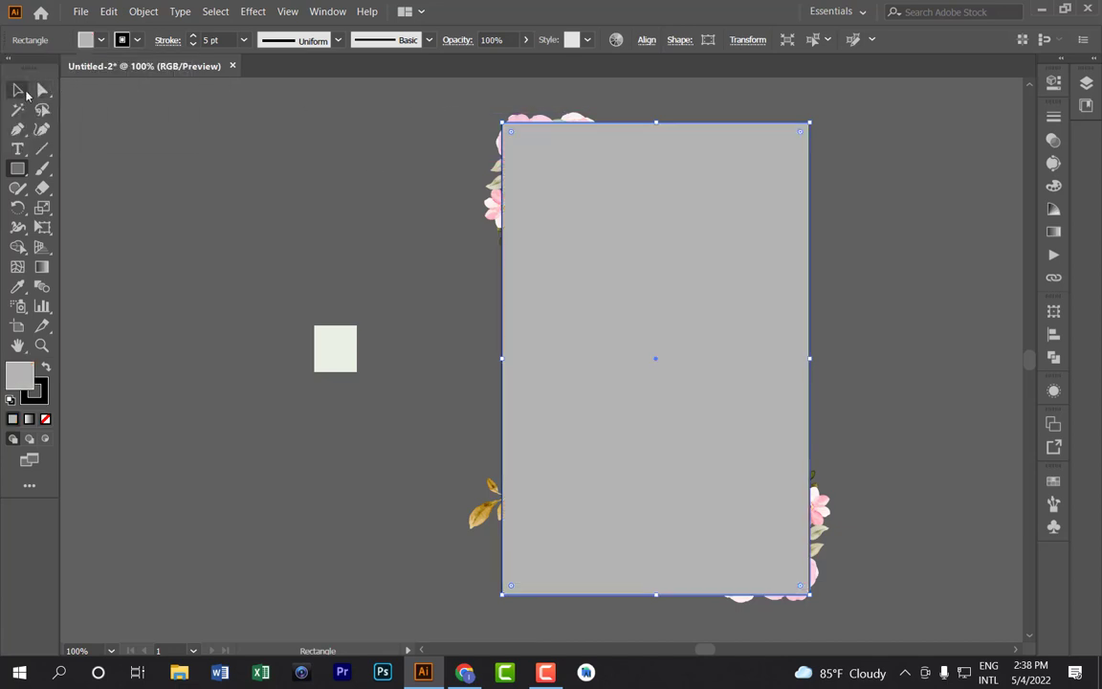
click(460, 129)
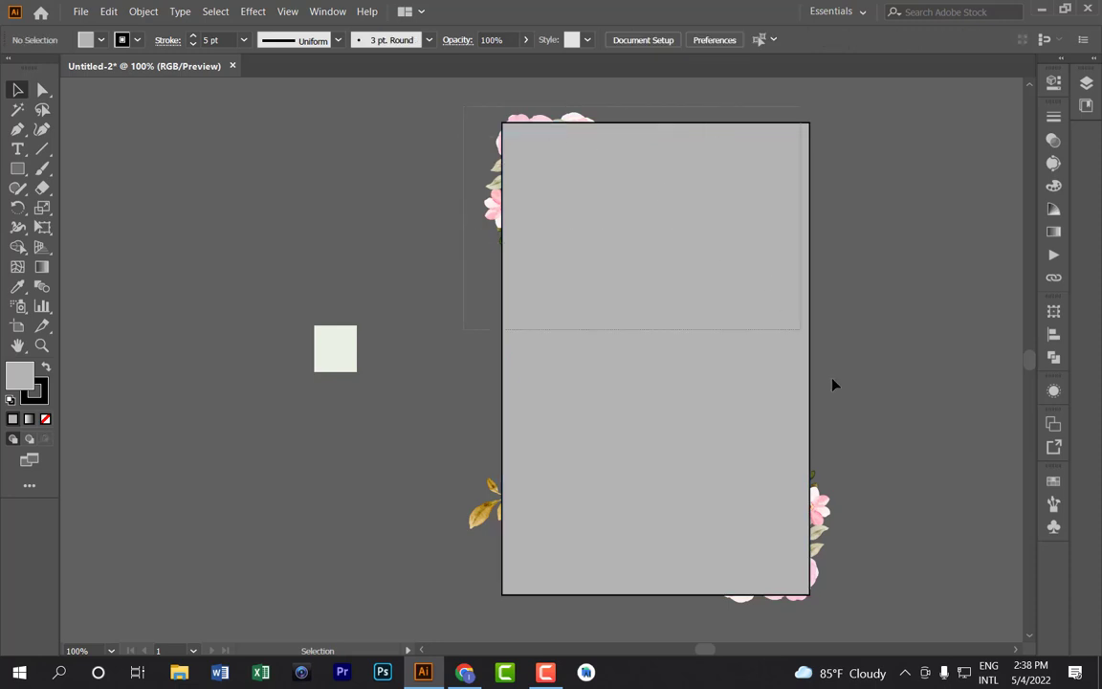
key(ctrl+a)
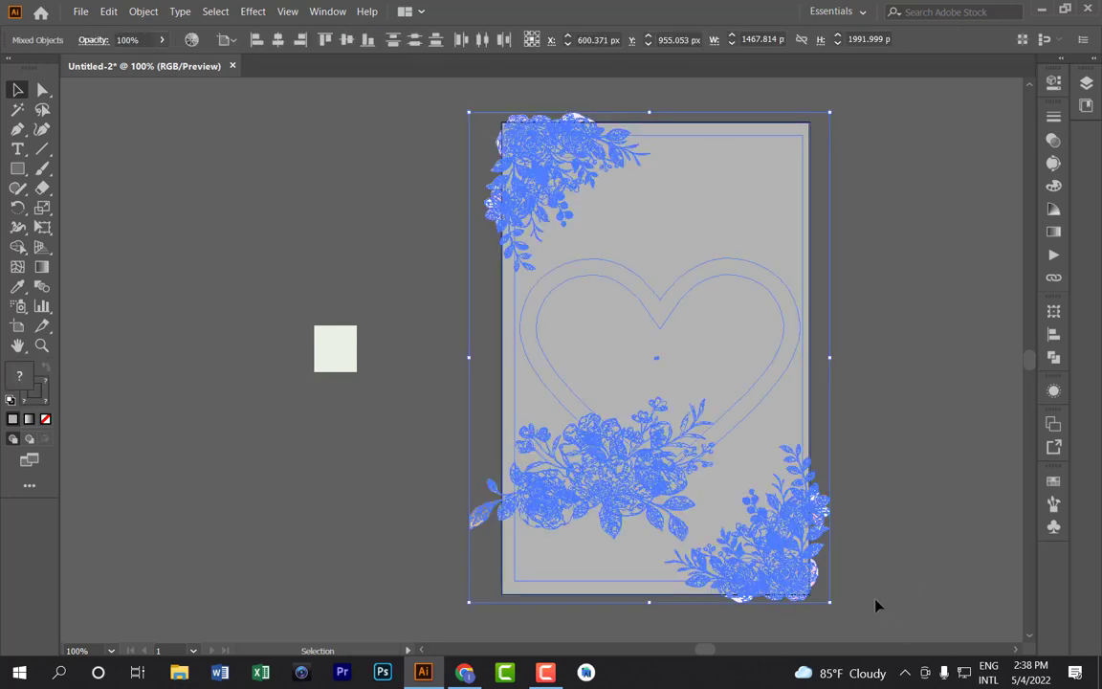
right_click(651, 417)
click(715, 536)
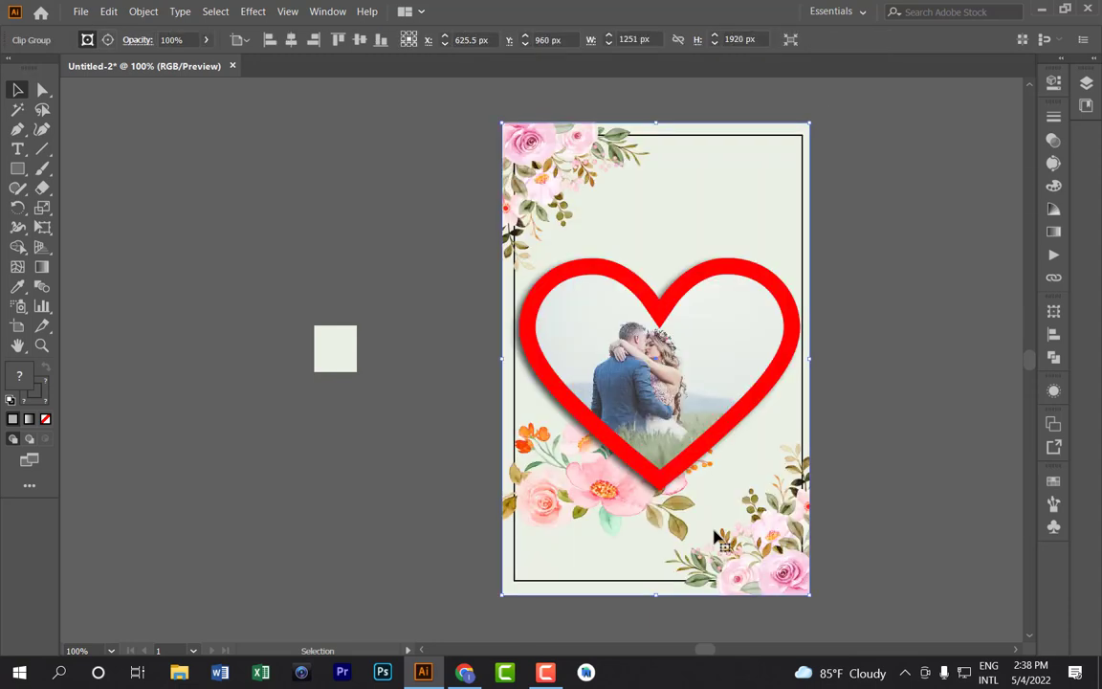
click(892, 448)
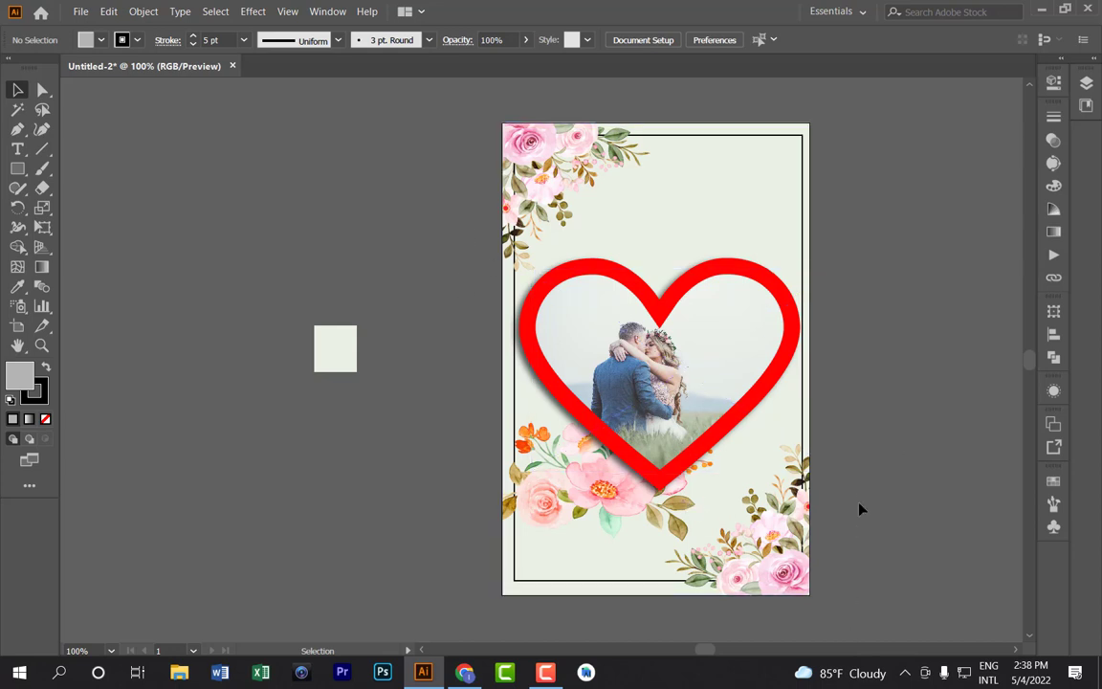
Zoom to 150% and place a new text object near the card top.
scroll(859, 498, up, 1)
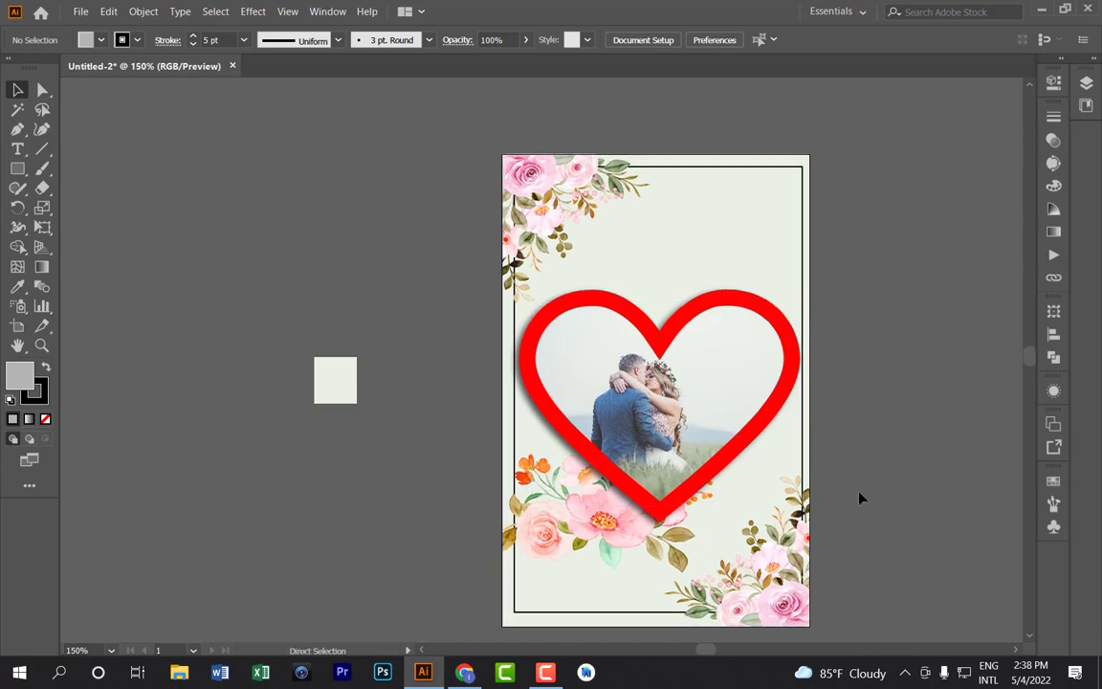
key(ctrl+equal)
scroll(859, 498, up, 2)
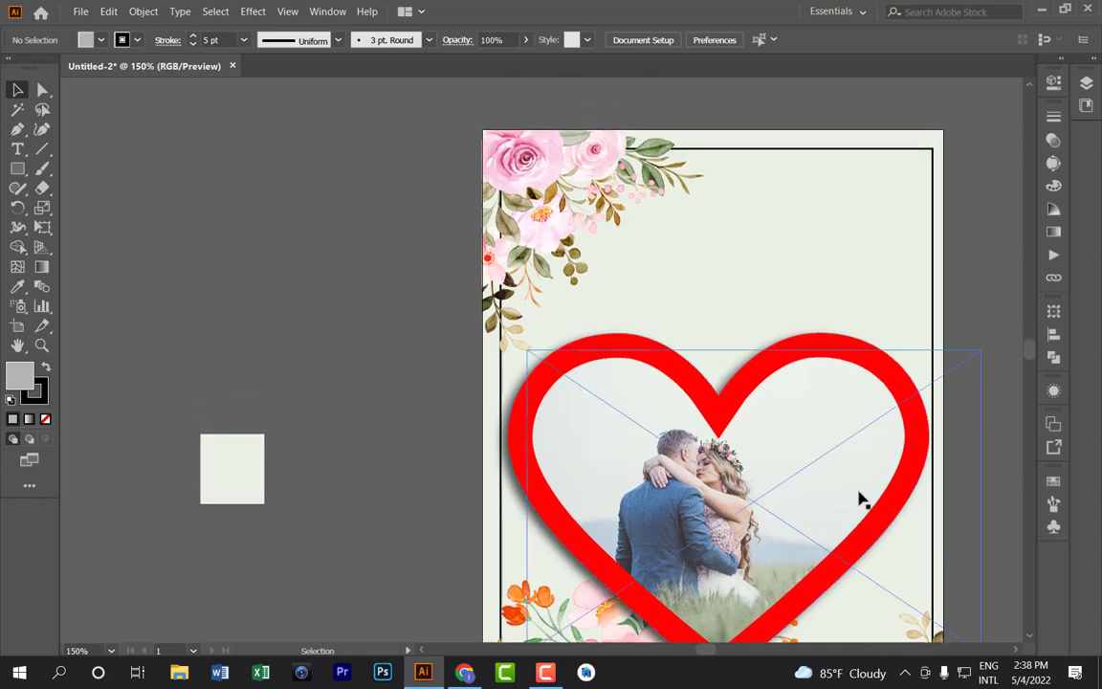
click(17, 149)
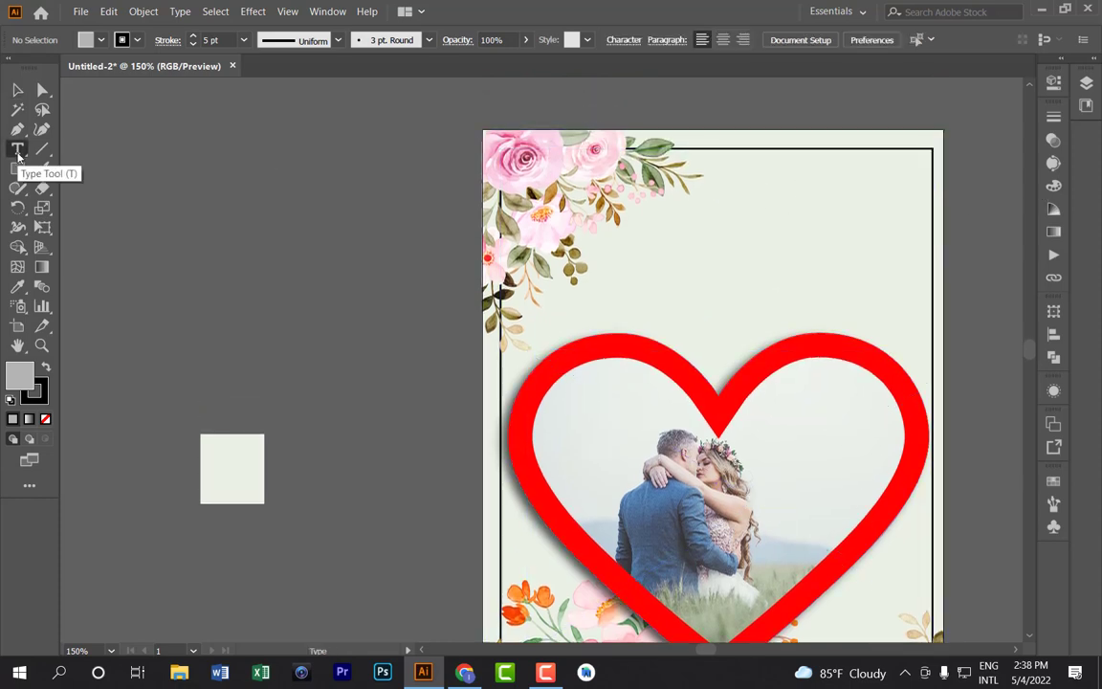
click(737, 201)
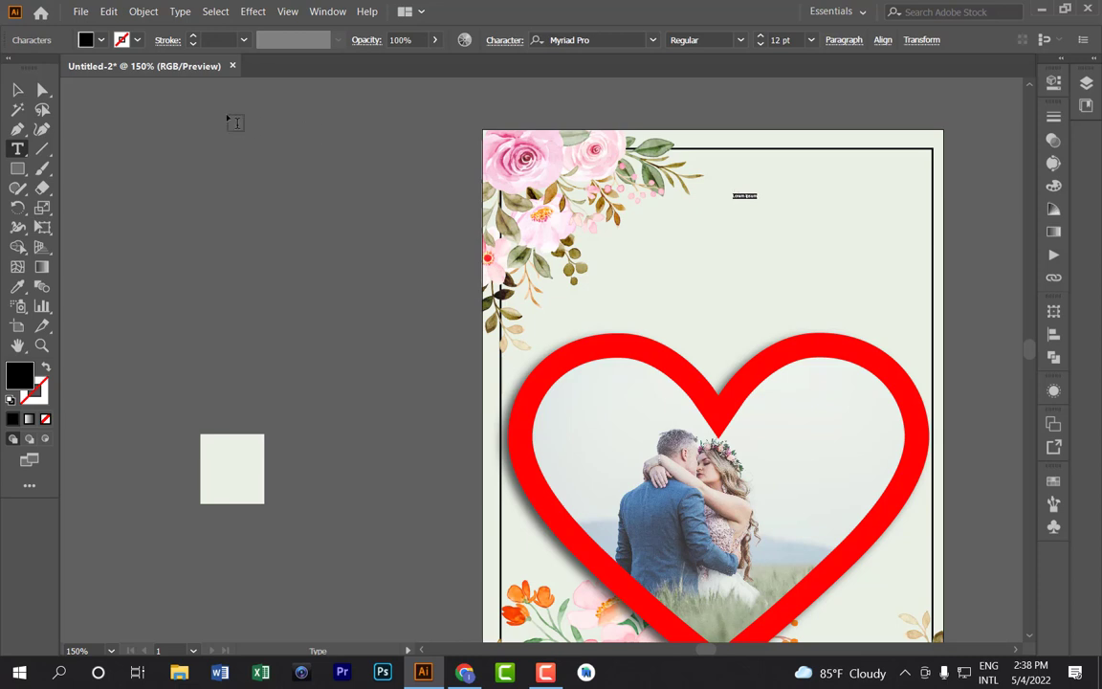
Raise the placeholder text's font size to 45 pt.
click(760, 36)
click(760, 37)
click(760, 37)
click(760, 36)
click(760, 37)
click(760, 36)
click(760, 36)
click(760, 37)
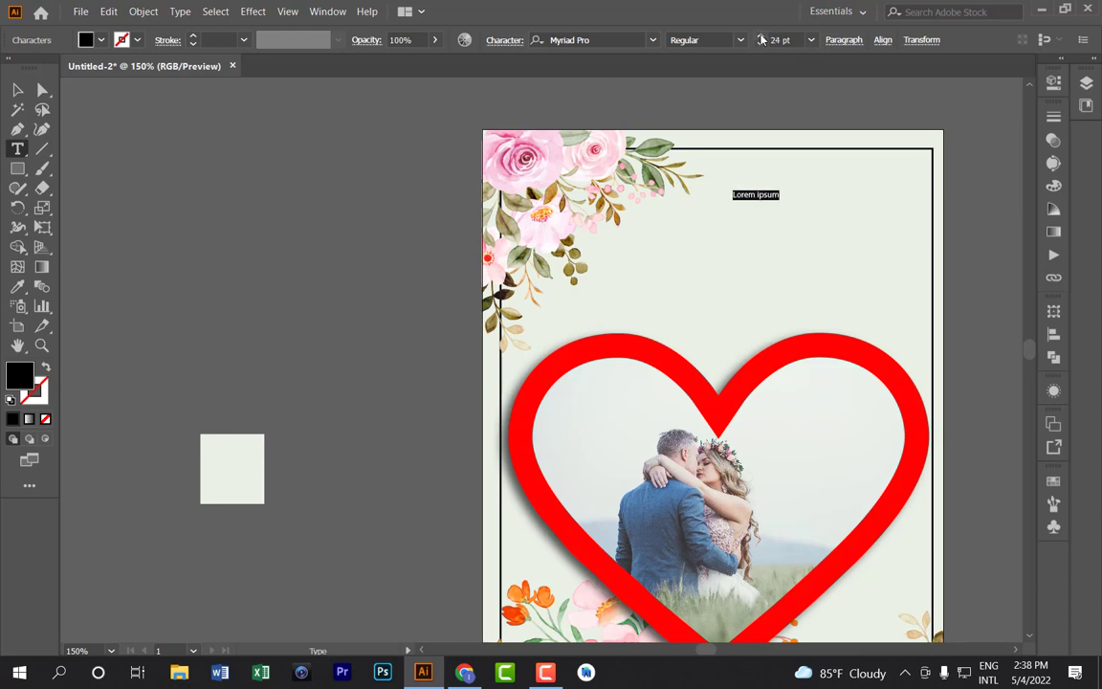
click(761, 37)
click(760, 36)
click(761, 39)
click(760, 38)
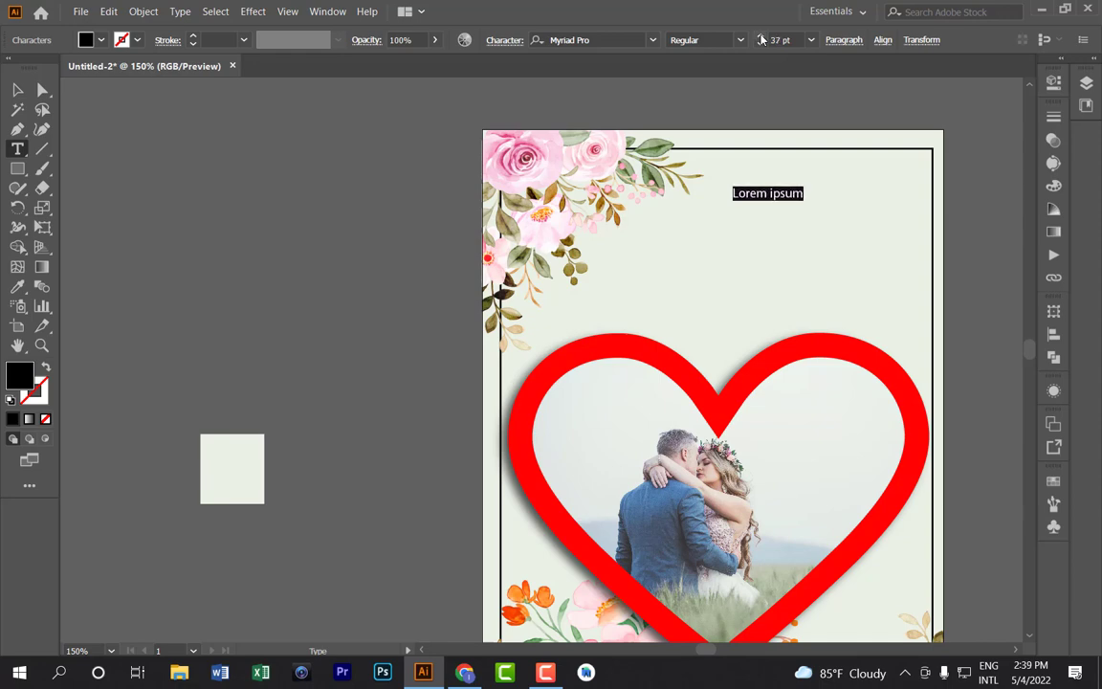
click(760, 38)
click(760, 38)
click(760, 38)
click(760, 39)
click(760, 37)
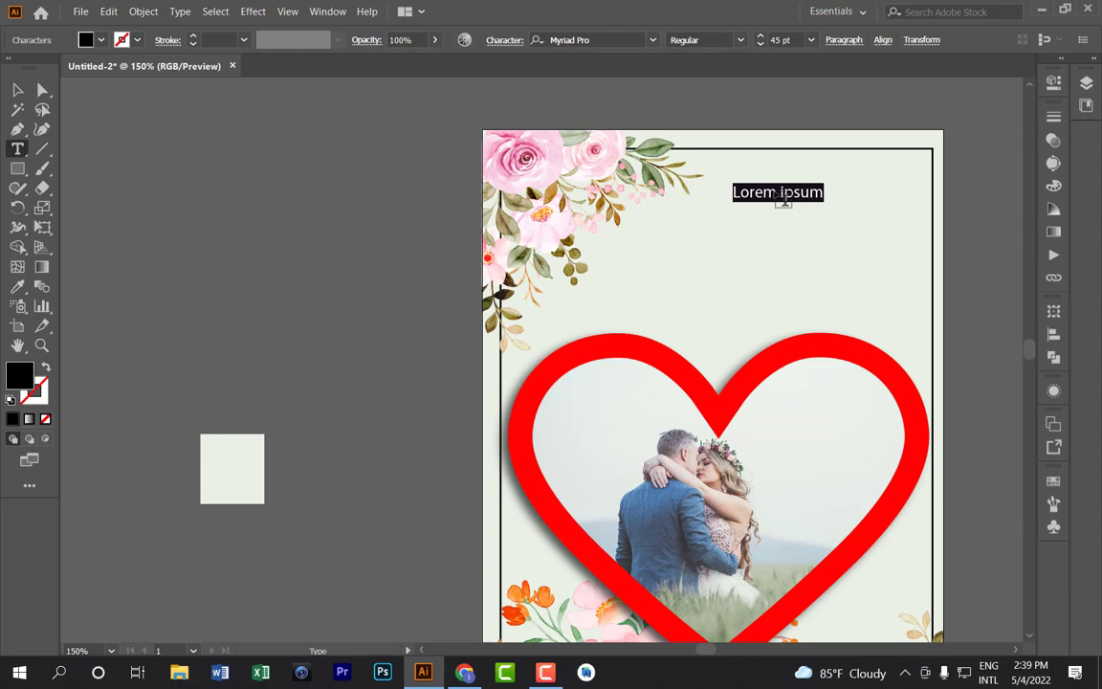
Replace the text with 'LIJA' and move it onto the pasteboard left of the card.
text(L)
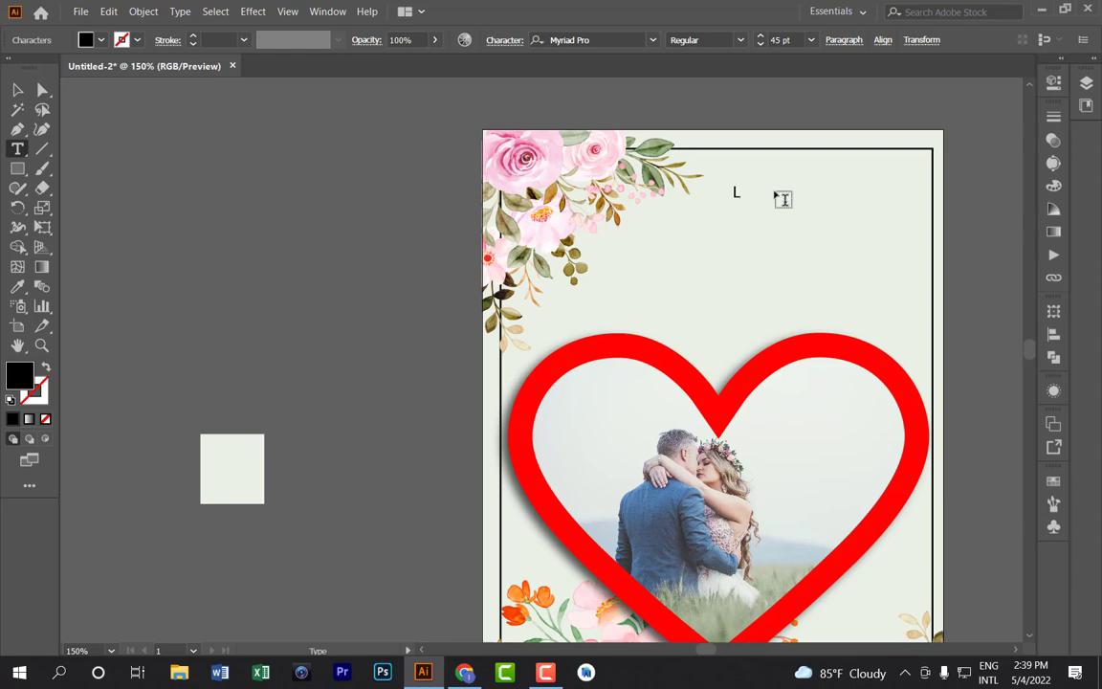
text(IJA)
key(Escape)
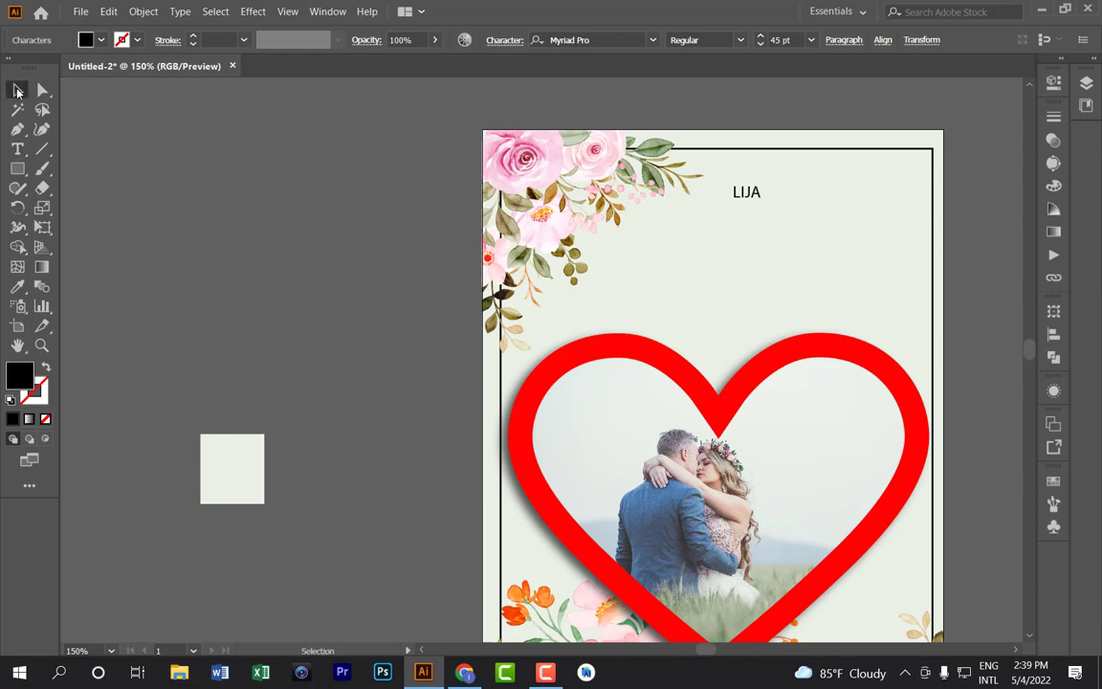
drag(750, 194, 400, 204)
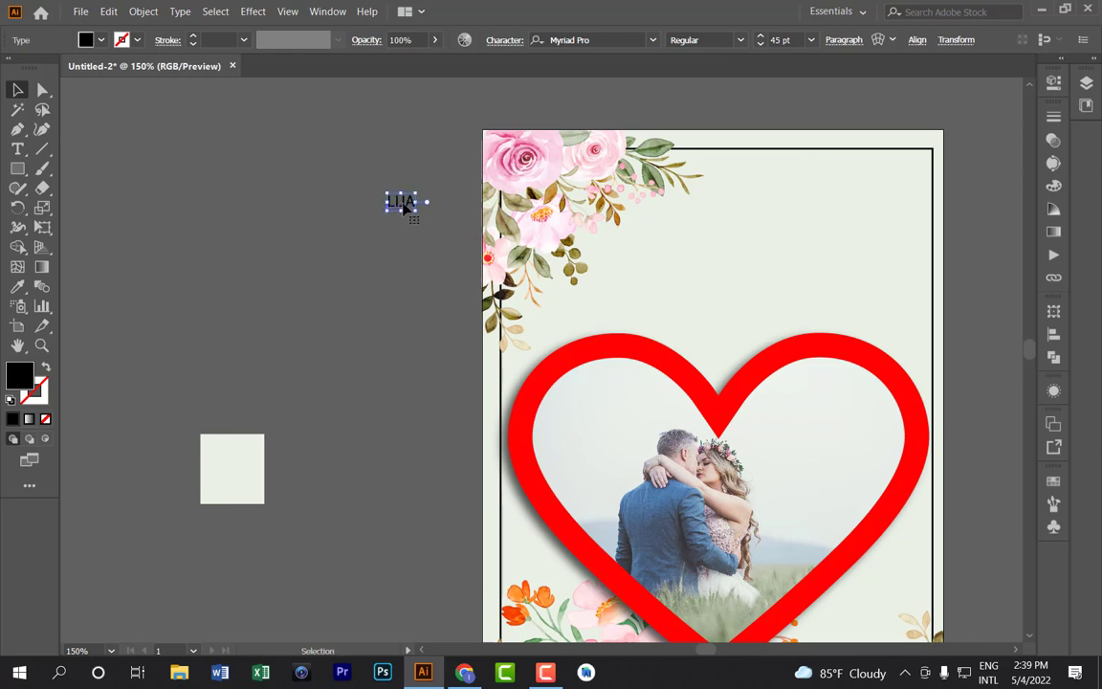
Set the name's font to Coneria Script Demo.
click(652, 42)
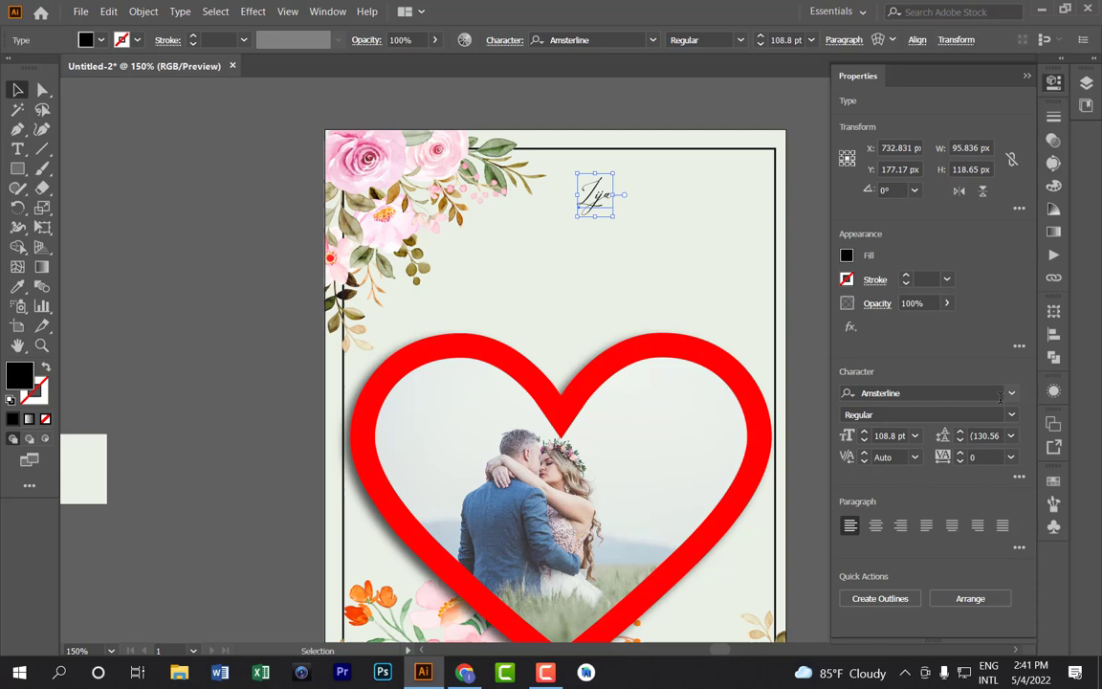
click(1011, 393)
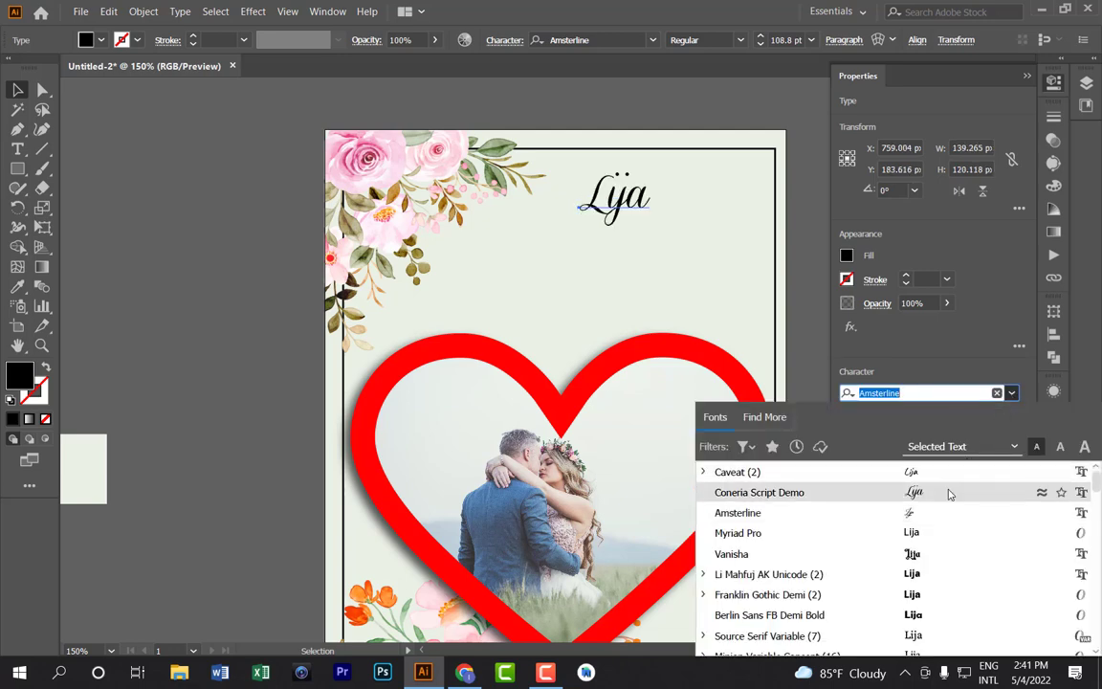
click(949, 492)
Nudge the name up and right into place near the card's top.
click(636, 225)
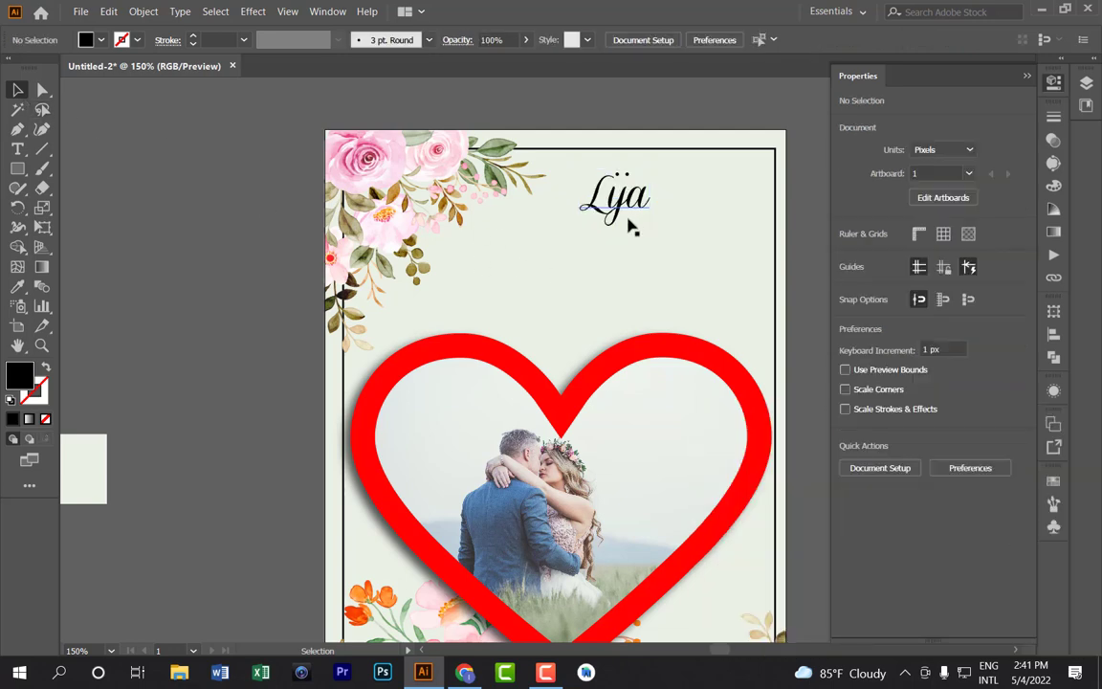
click(605, 203)
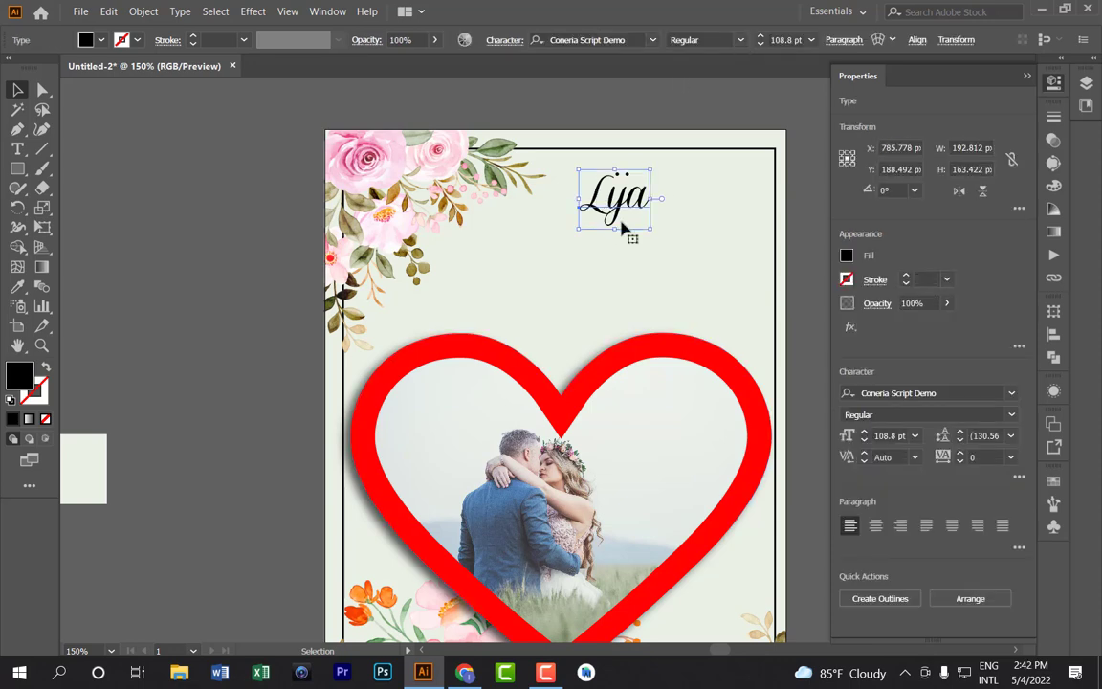
key(Up)
key(Up)
key(Up)
key(Up)
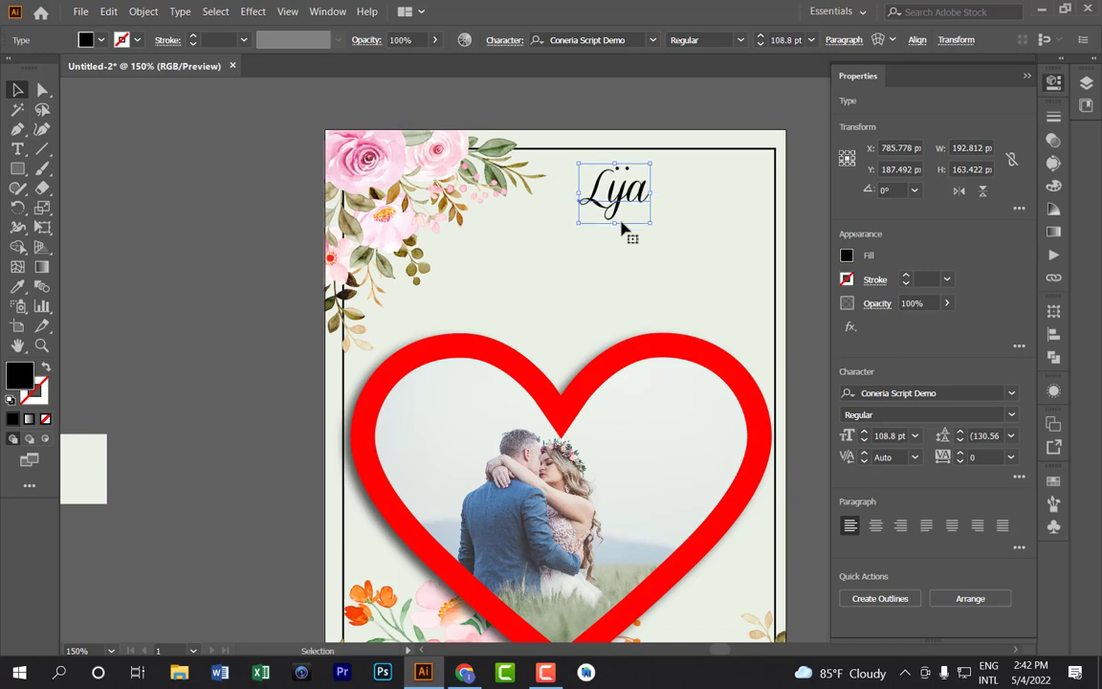
key(Up)
key(Up)
key(Up)
key(Right)
key(Right)
key(Right)
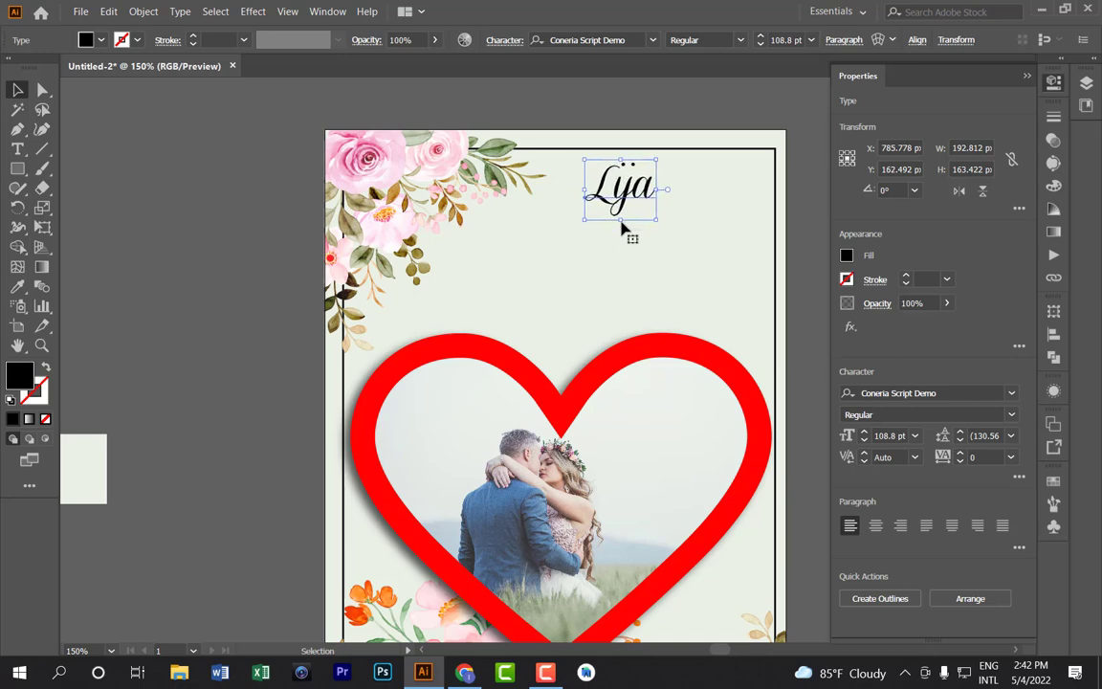
key(Right)
key(Right)
key(Right)
key(shift+Right)
key(Up)
key(Up)
key(Up)
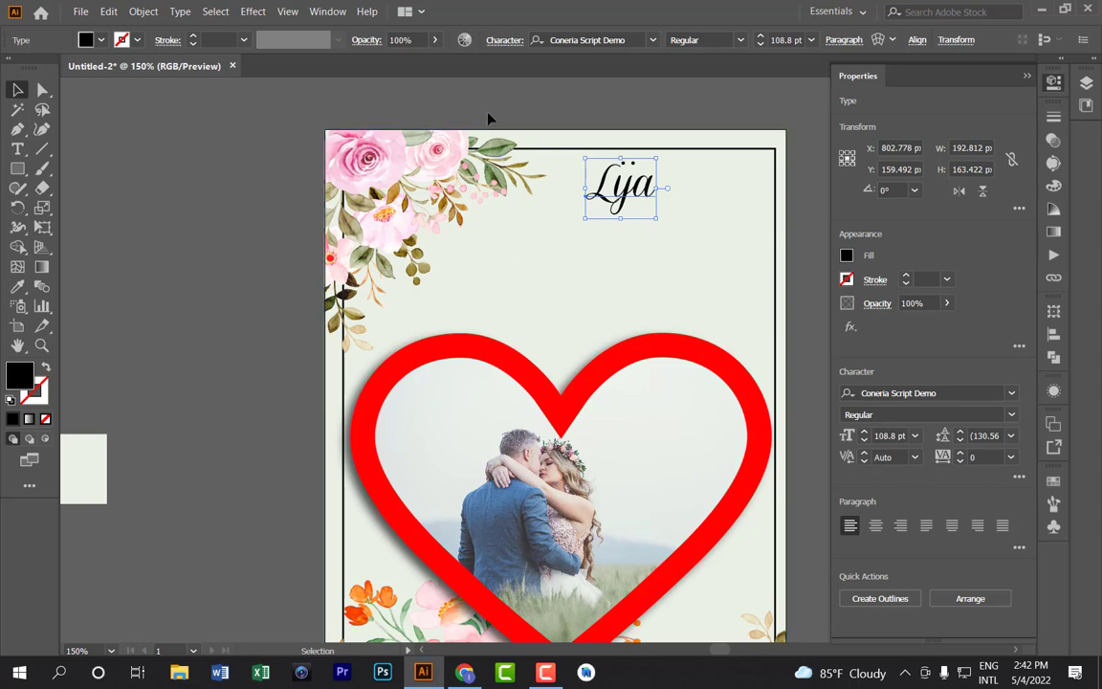
Draw a short vertical line with the Pen tool just below the name.
click(487, 117)
click(18, 148)
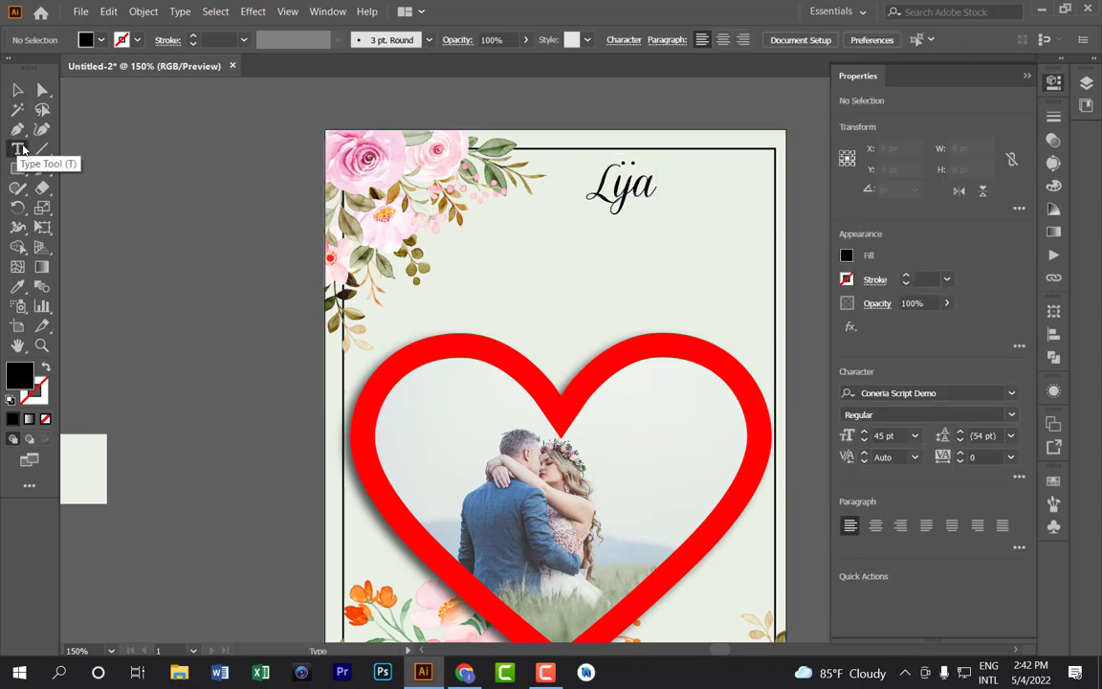
click(17, 129)
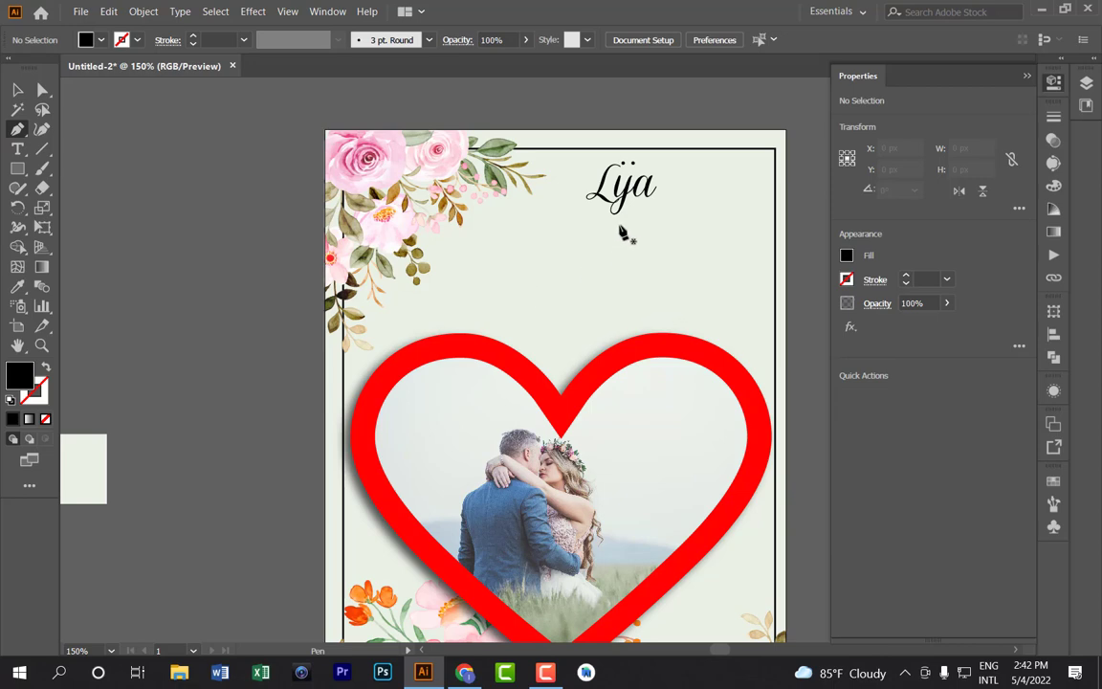
drag(619, 226, 620, 243)
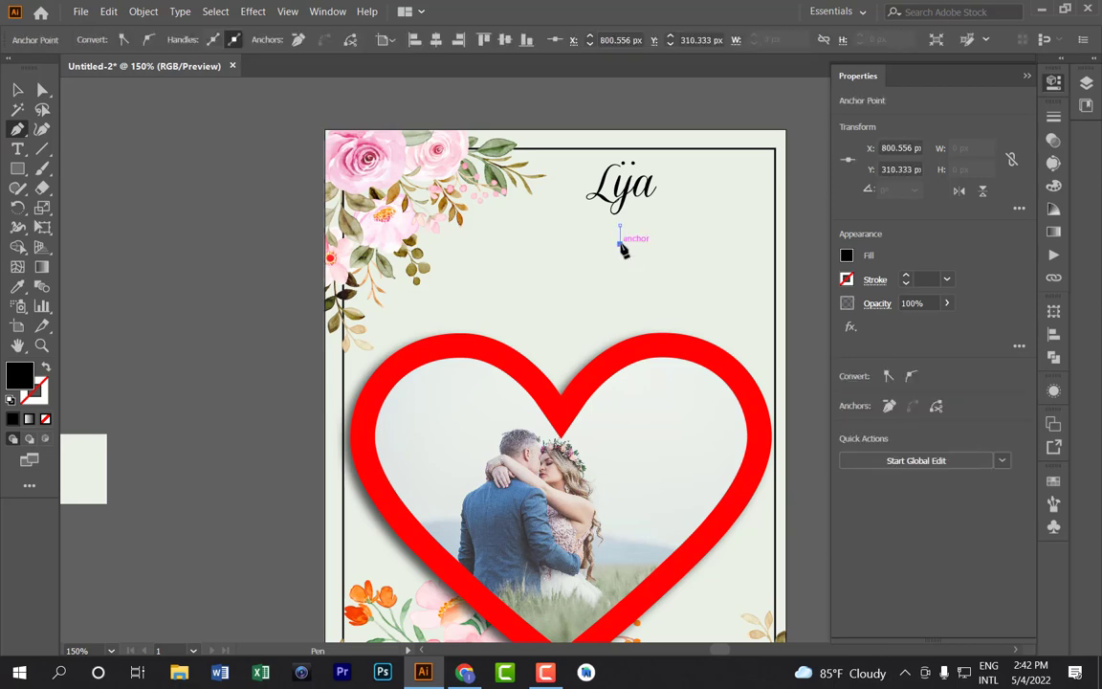
click(18, 88)
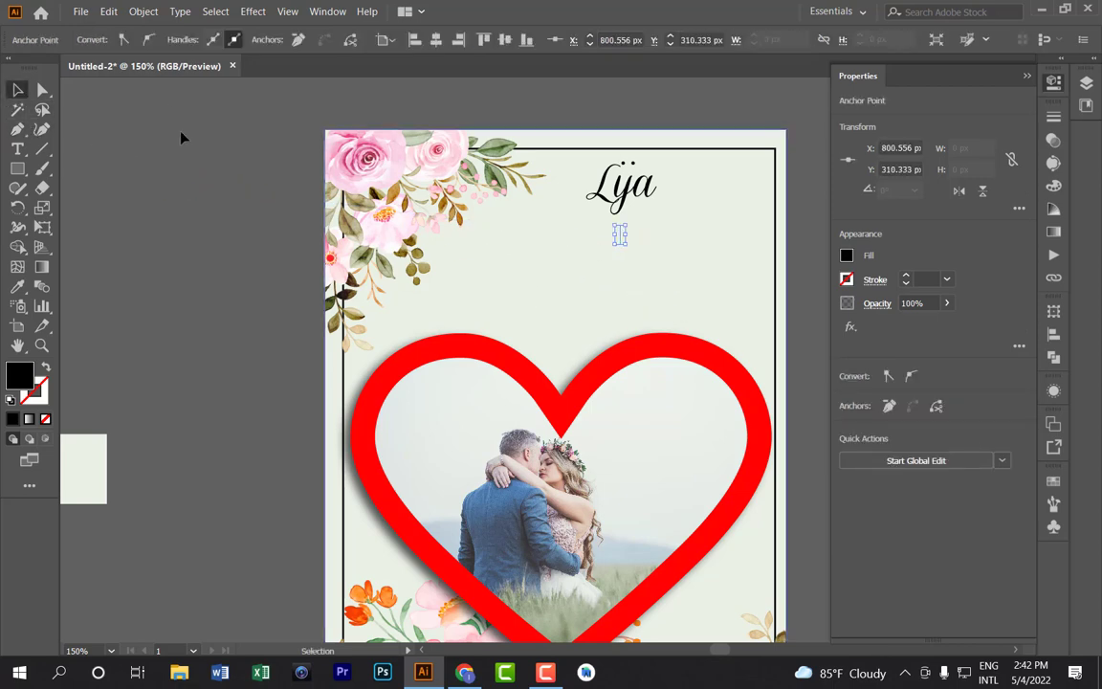
click(219, 209)
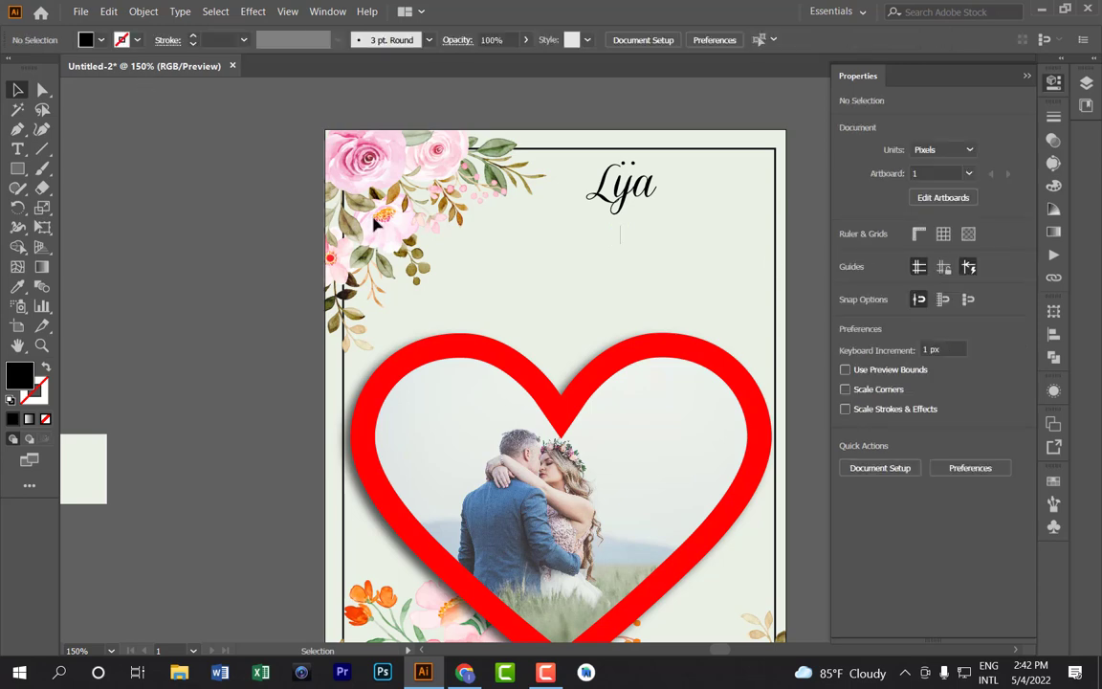
click(620, 239)
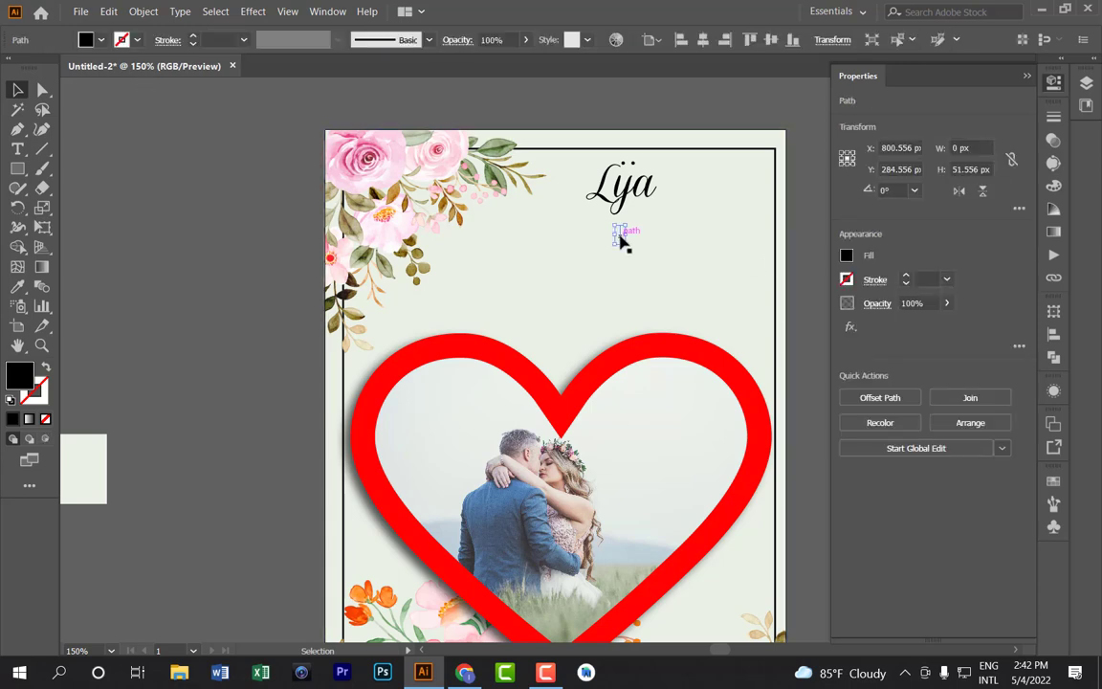
Give the short line a black 5 pt stroke.
click(100, 39)
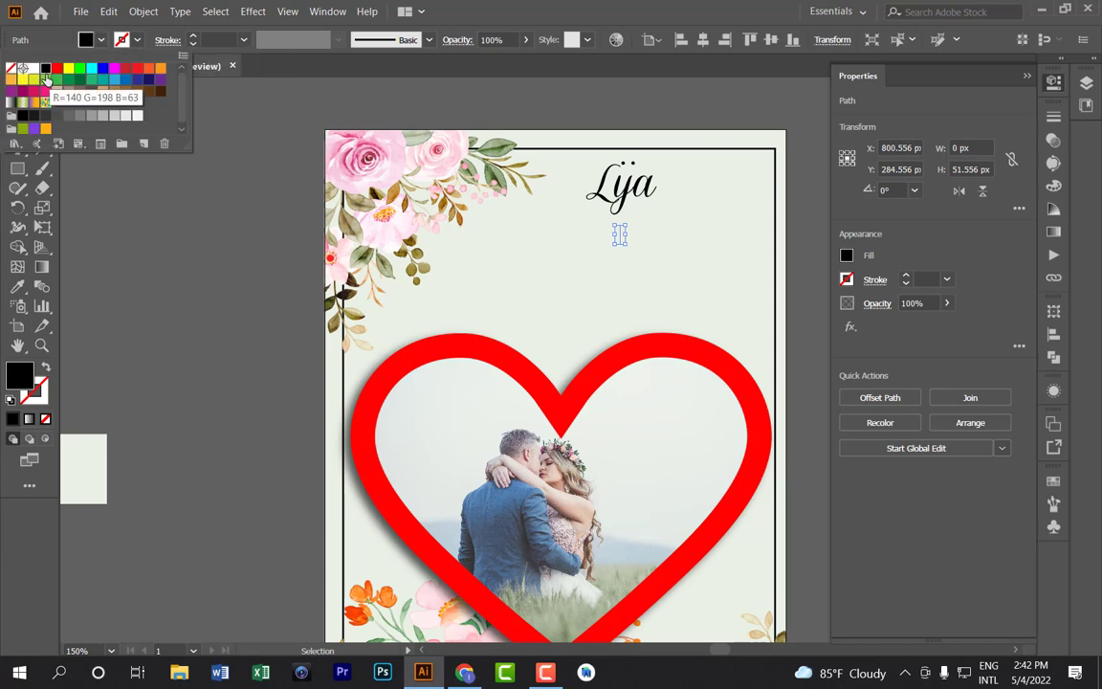
click(100, 39)
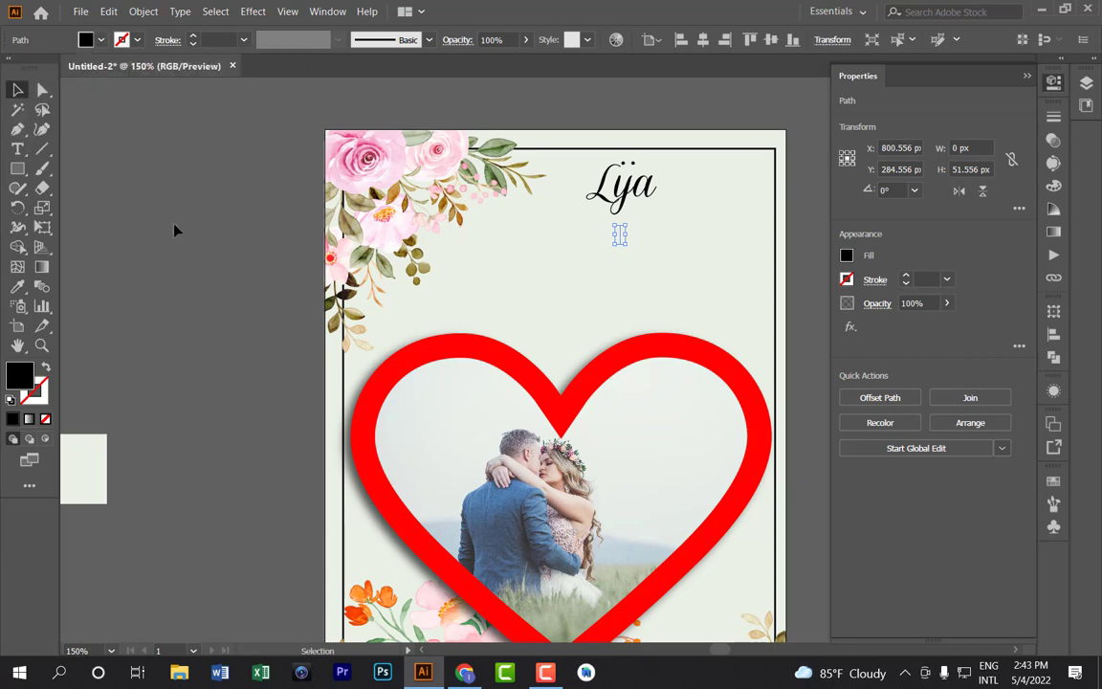
click(137, 40)
click(42, 64)
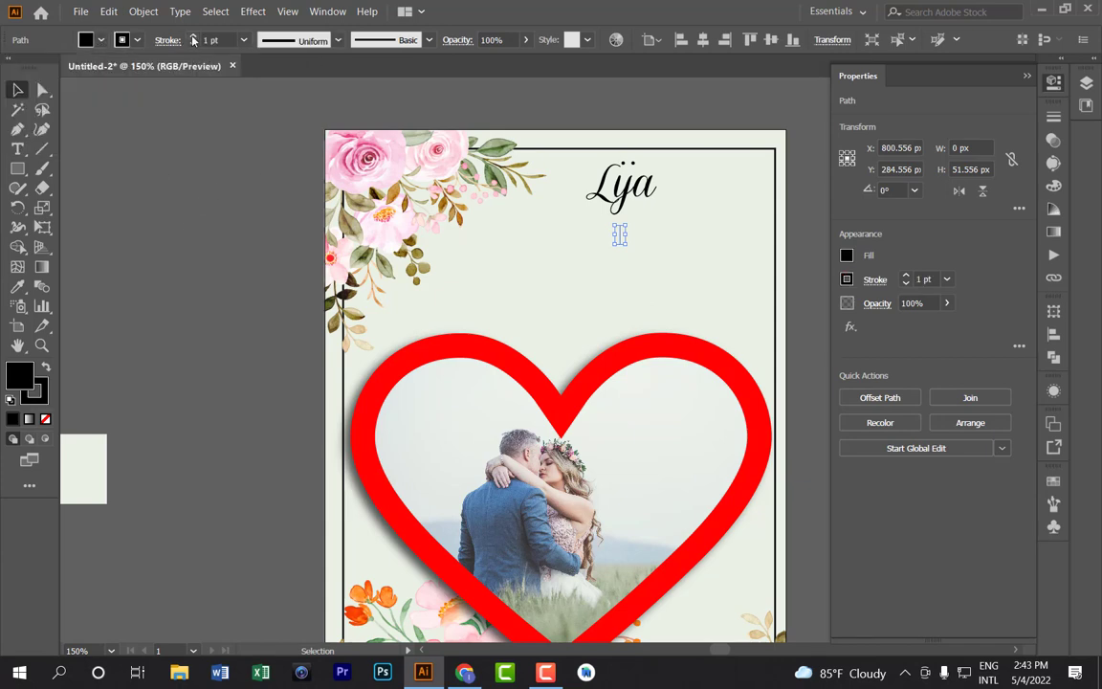
click(192, 36)
click(192, 36)
click(192, 37)
click(193, 36)
Place a copy of the line just below and rotate it horizontal.
drag(620, 235, 619, 261)
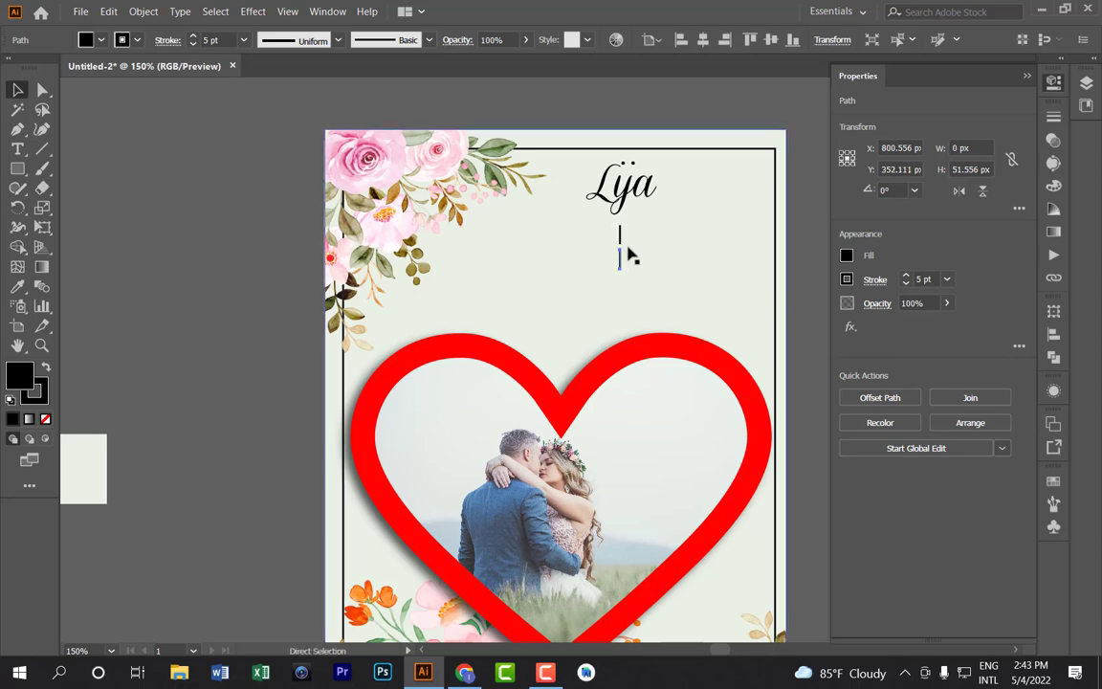
key(ctrl+plus)
key(ctrl+plus)
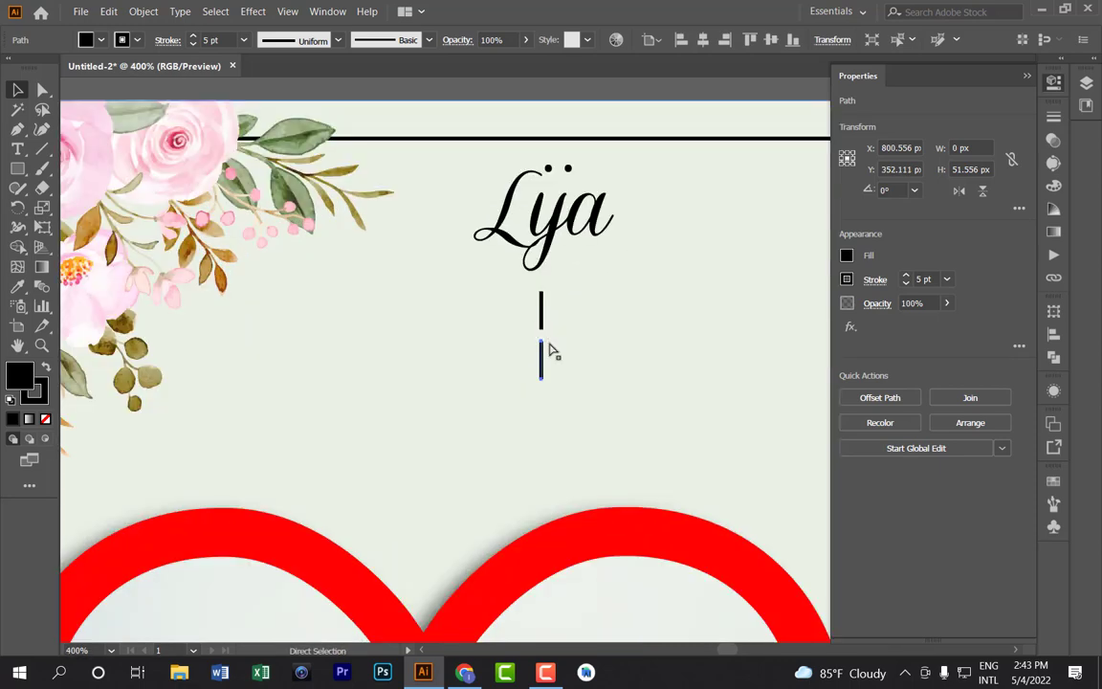
drag(551, 327, 576, 370)
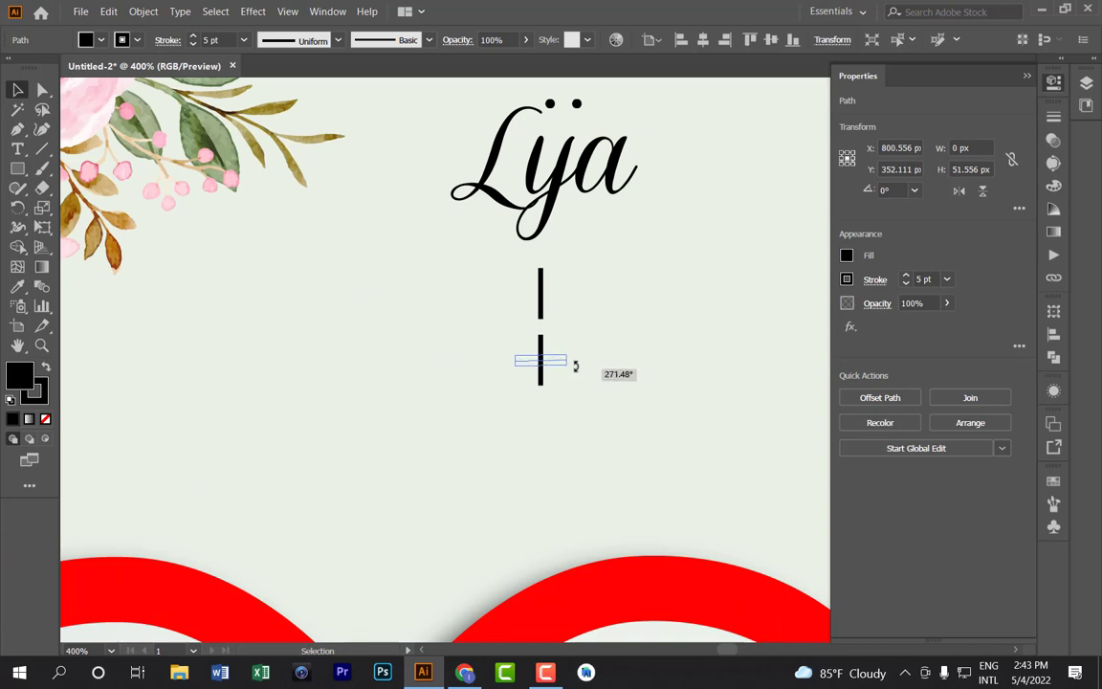
drag(576, 370, 567, 371)
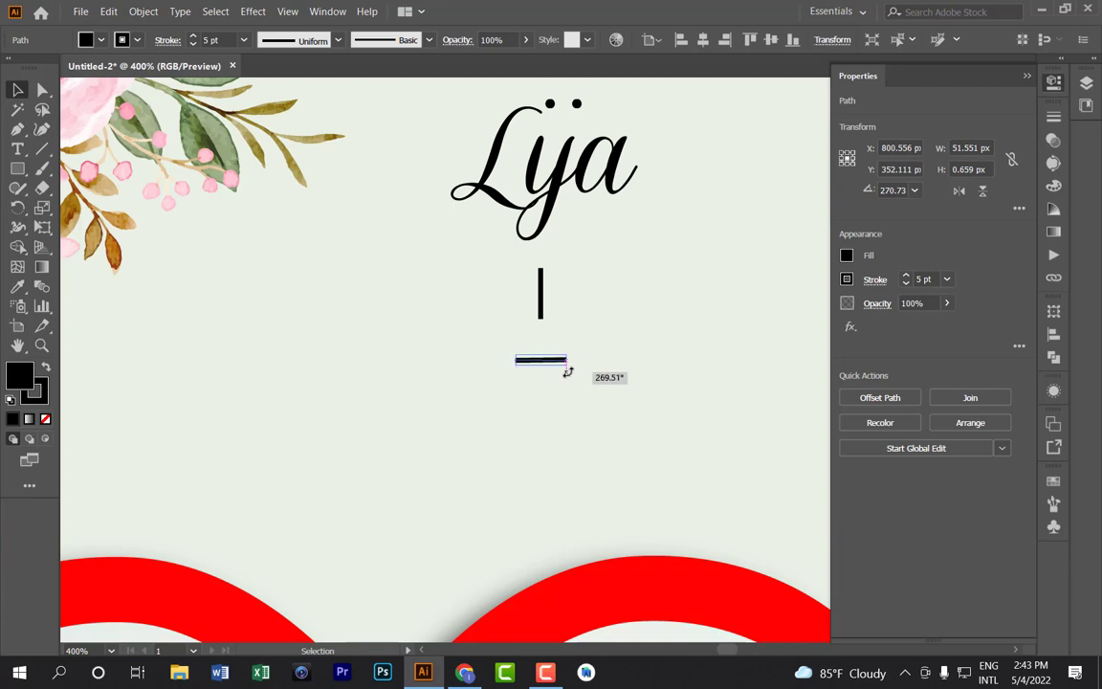
mouse_move(567, 371)
mouse_down()
mouse_move(583, 383)
mouse_move(545, 297)
mouse_up()
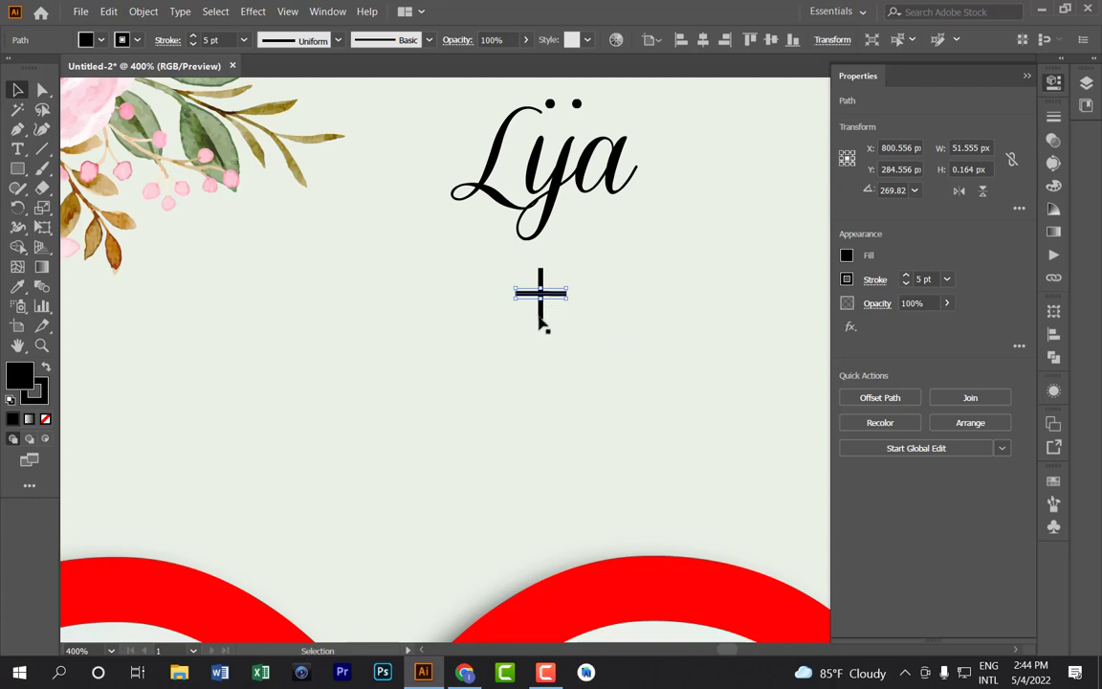
Group the two lines into a cross, shrinking it and moving it up.
shift+click(540, 314)
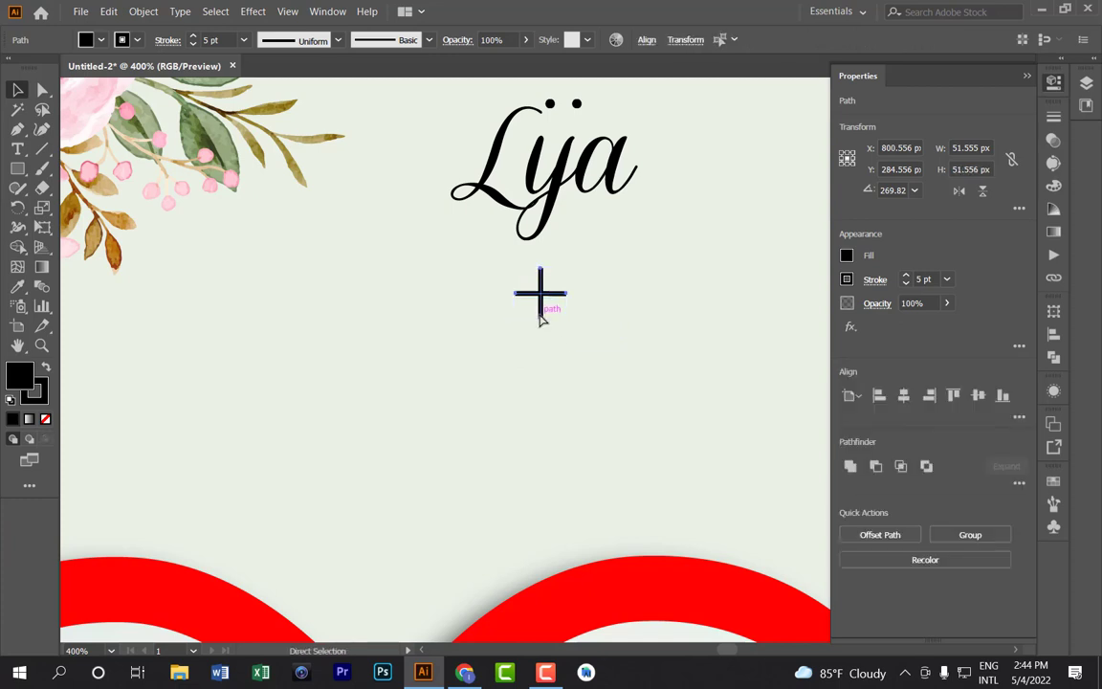
key(ctrl+g)
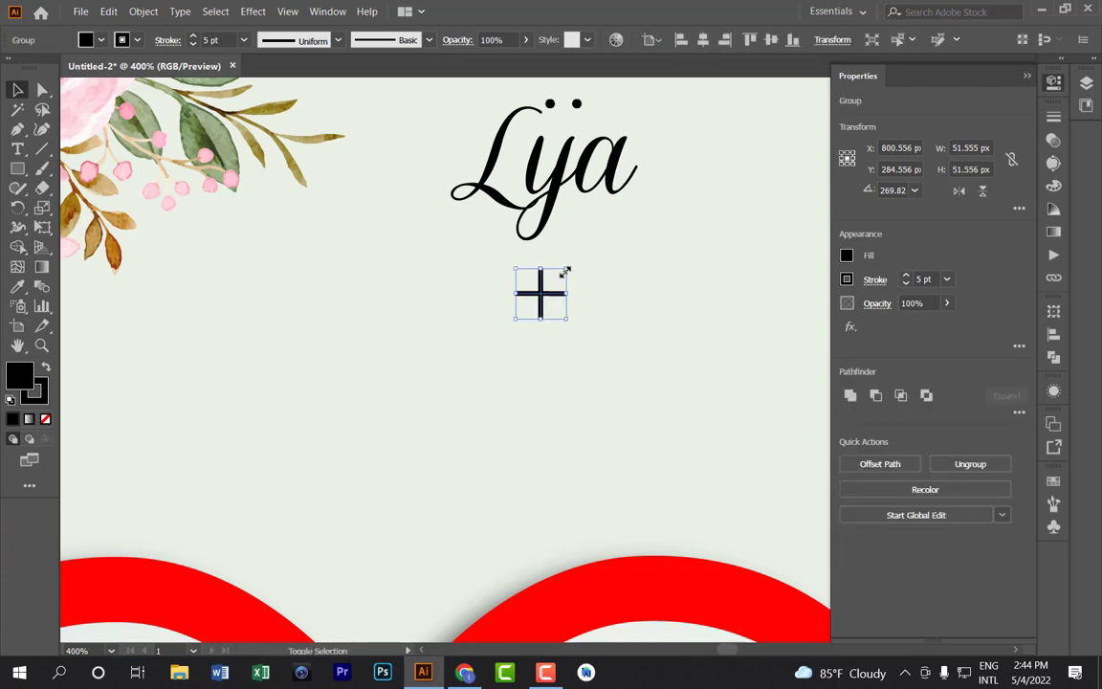
drag(565, 272, 542, 280)
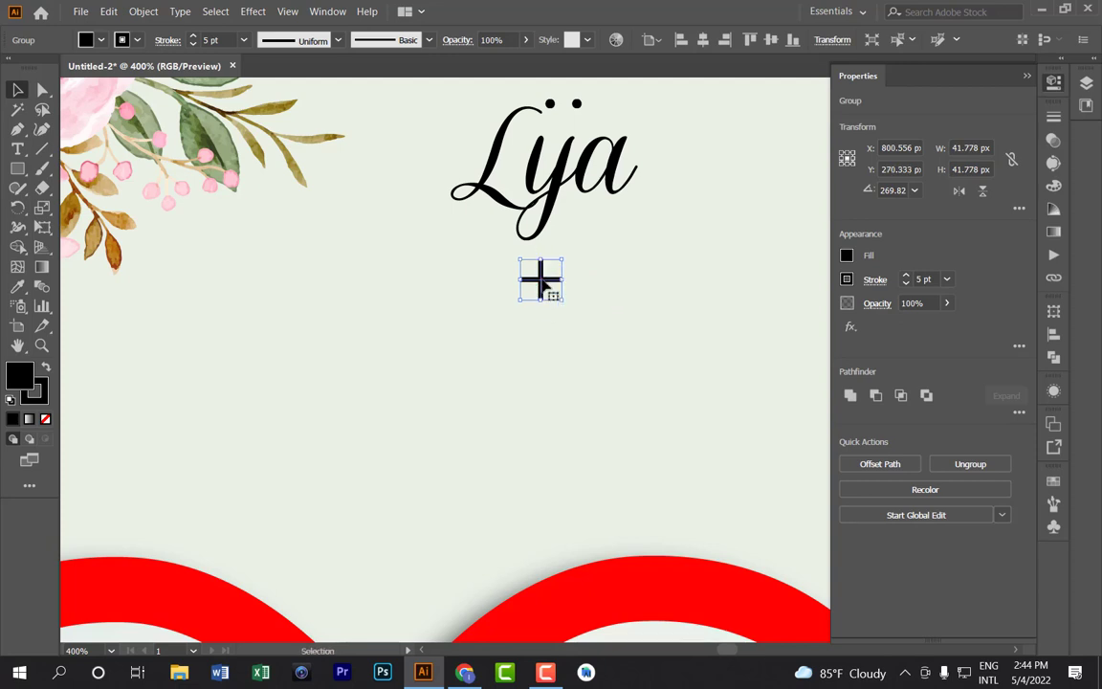
click(549, 342)
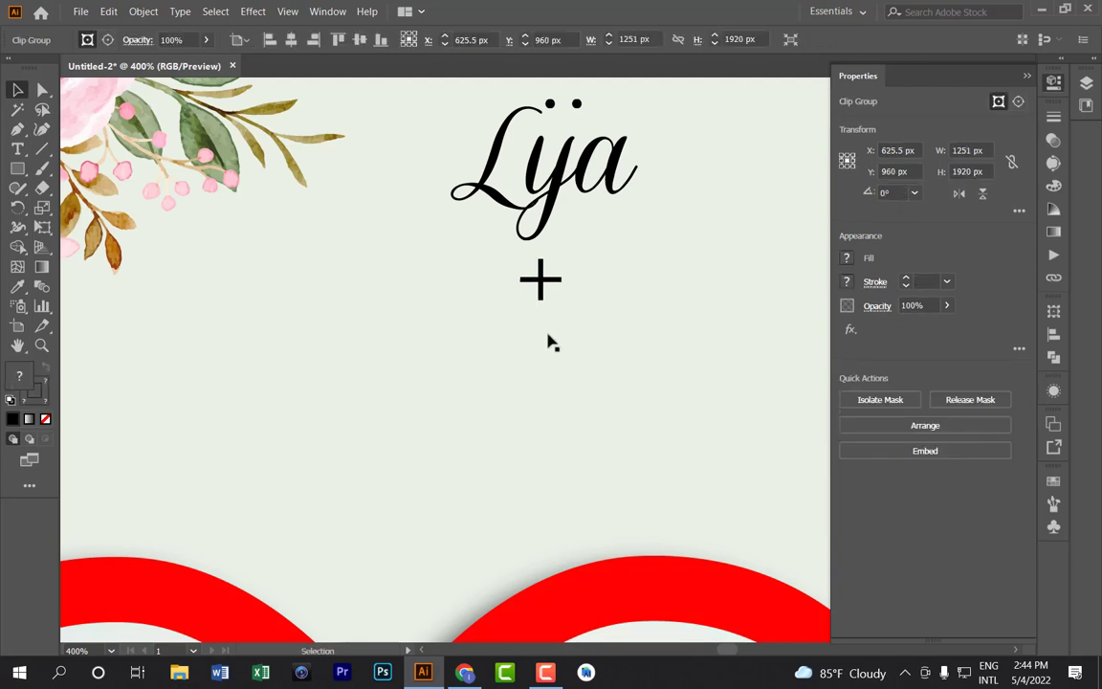
Add 'Hassan' below the plus sign, enlarged to about 71 pt and shifted left.
click(18, 153)
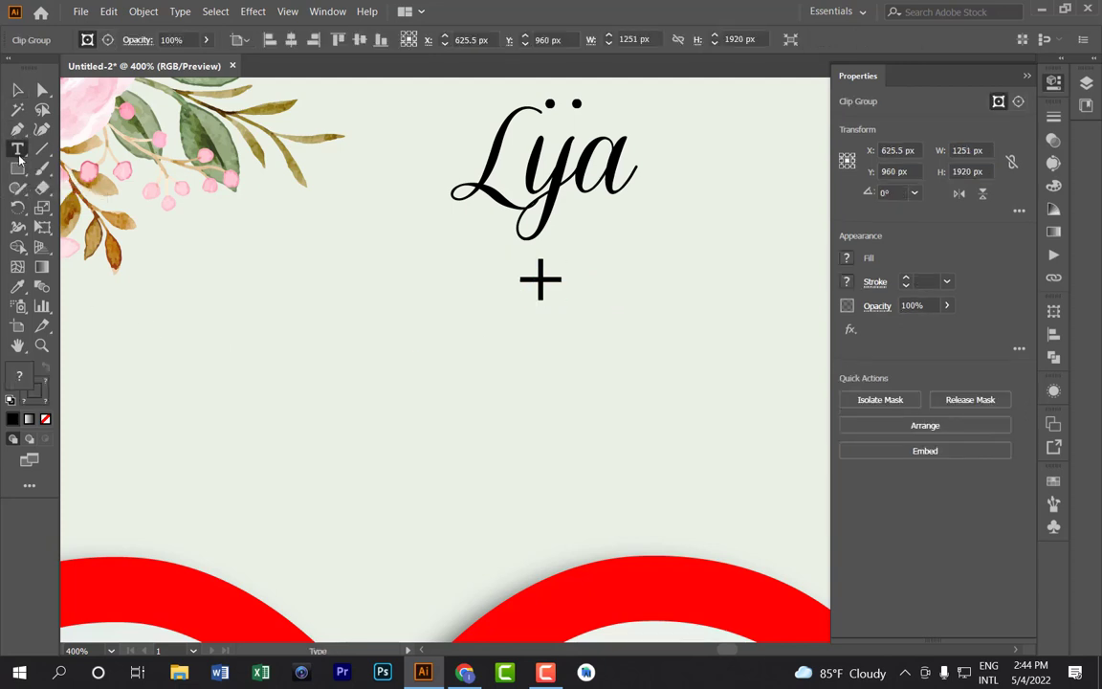
click(466, 341)
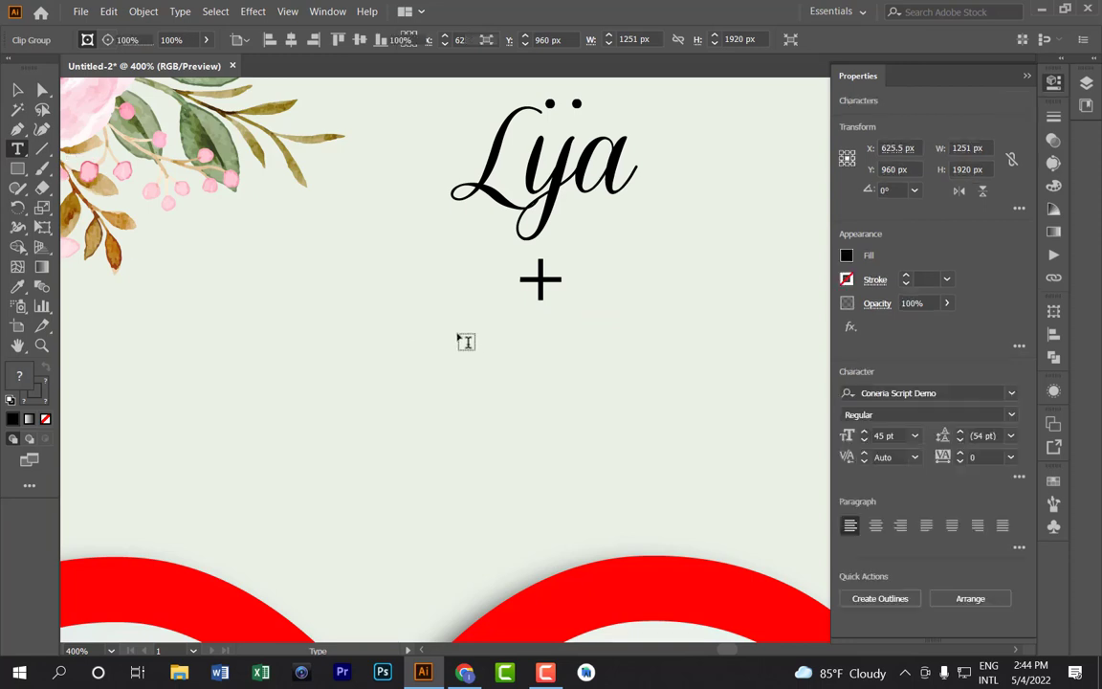
click(465, 341)
text(Has)
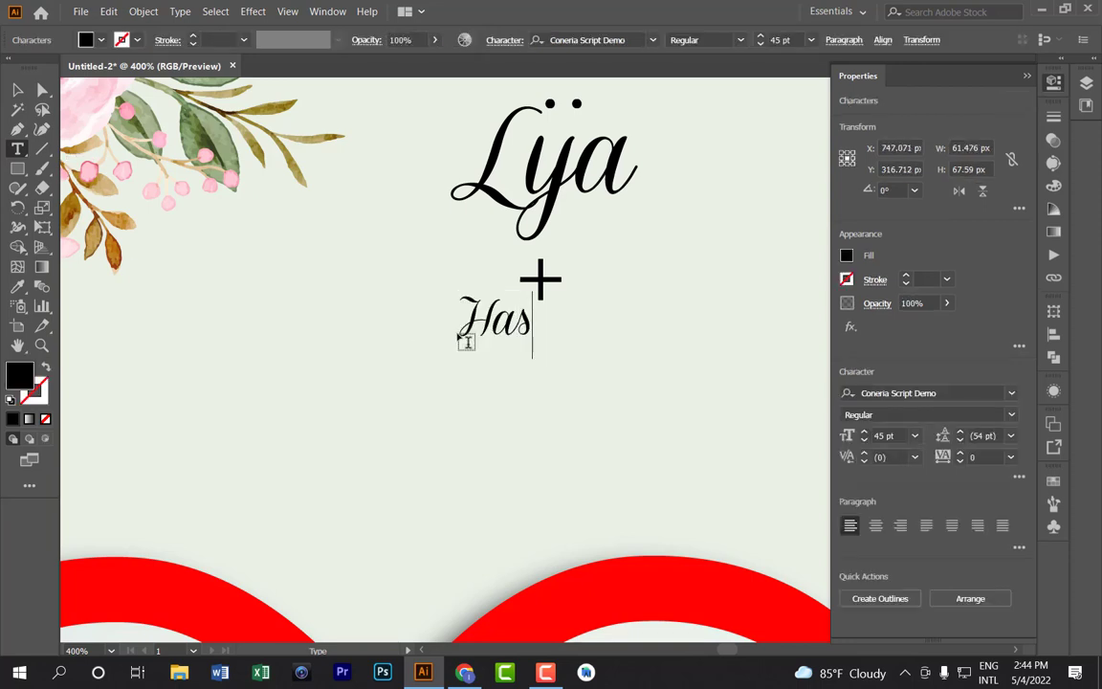
text(san)
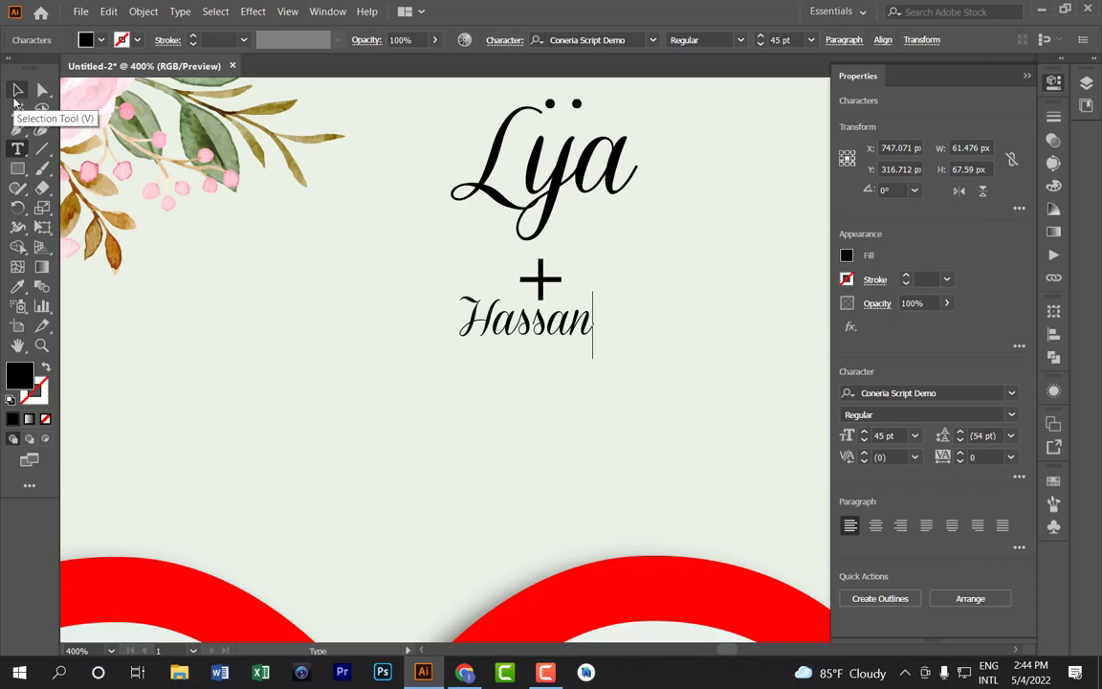
click(16, 92)
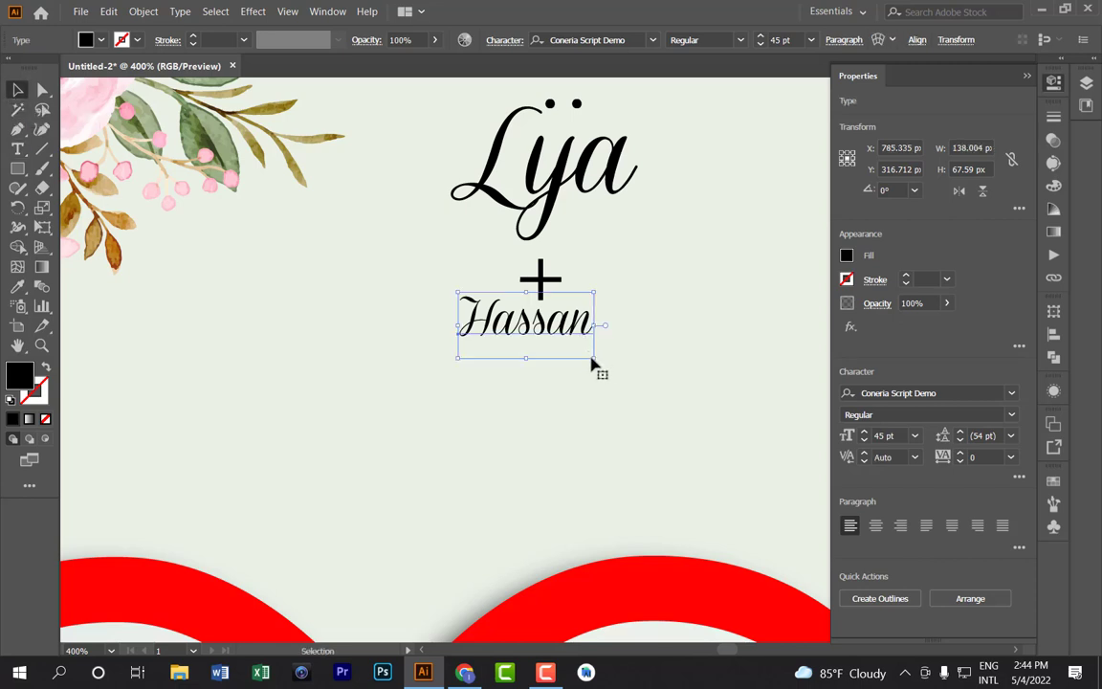
drag(592, 361, 632, 383)
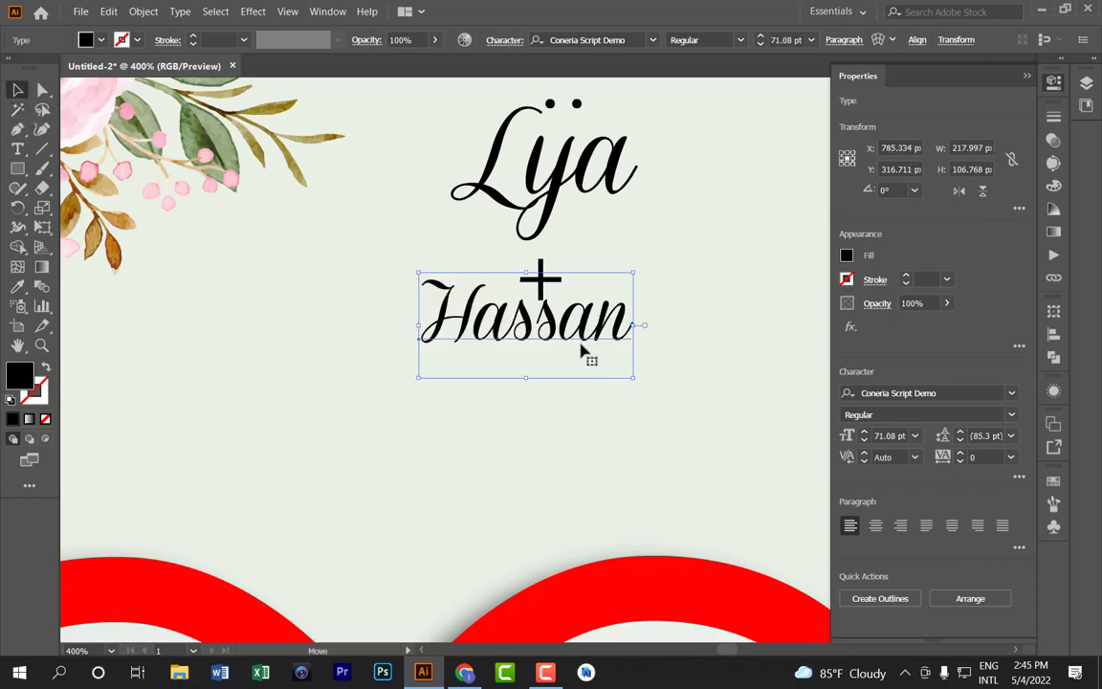
drag(581, 352, 531, 366)
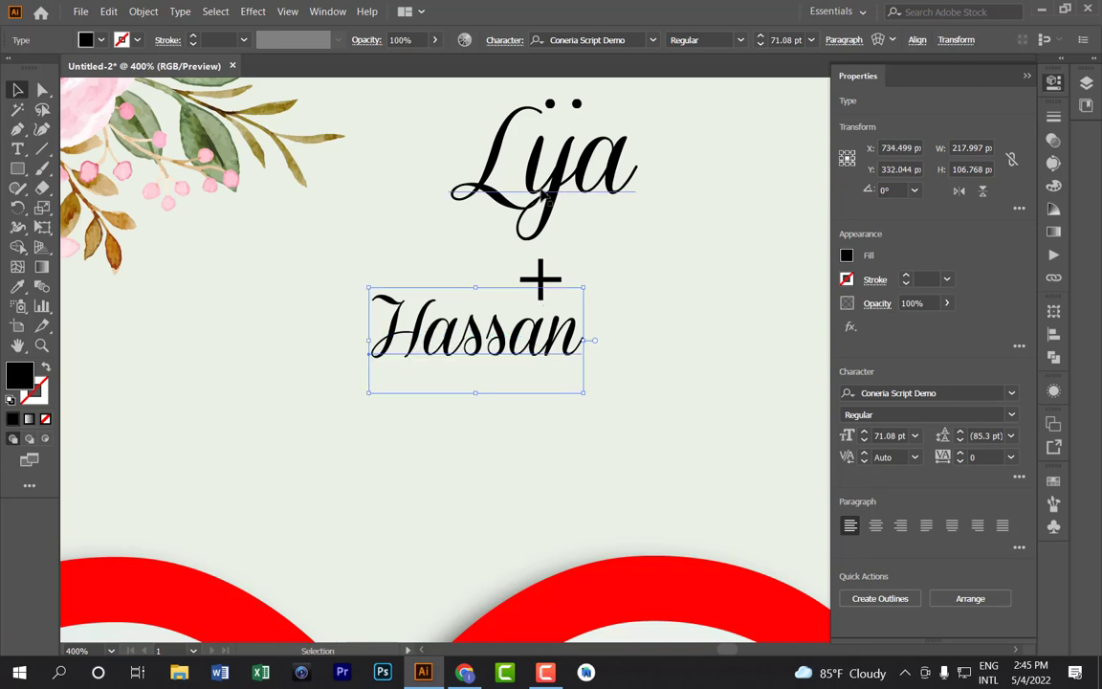
Move the first name slightly right and zoom out to view the card.
click(496, 174)
drag(522, 177, 562, 199)
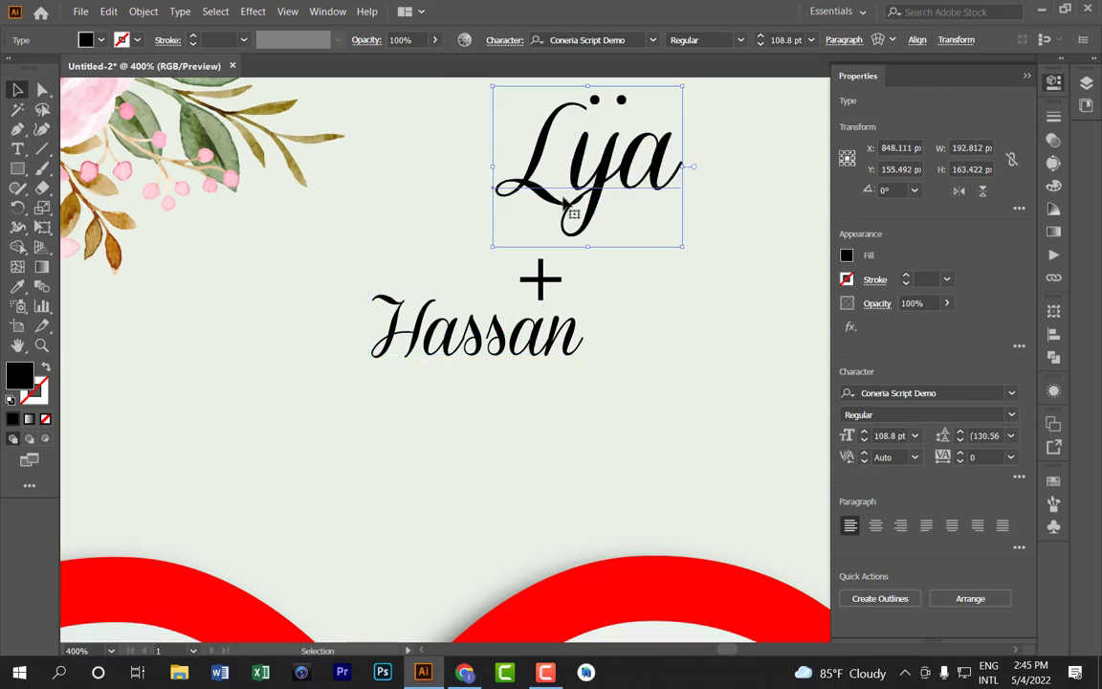
click(456, 195)
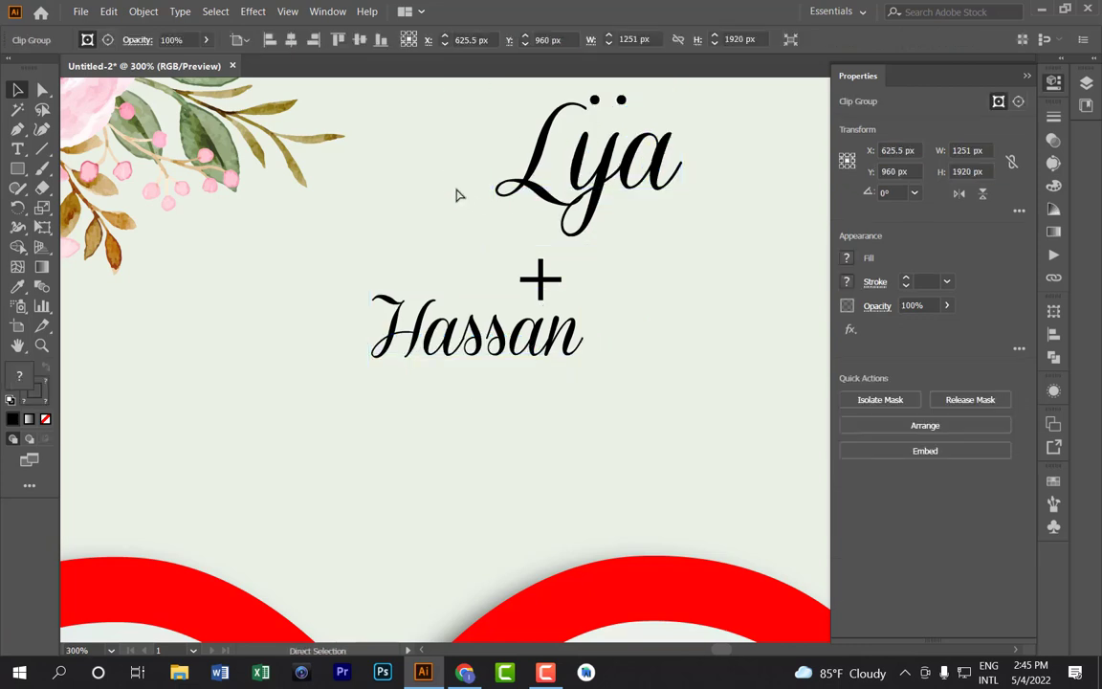
key(ctrl+minus)
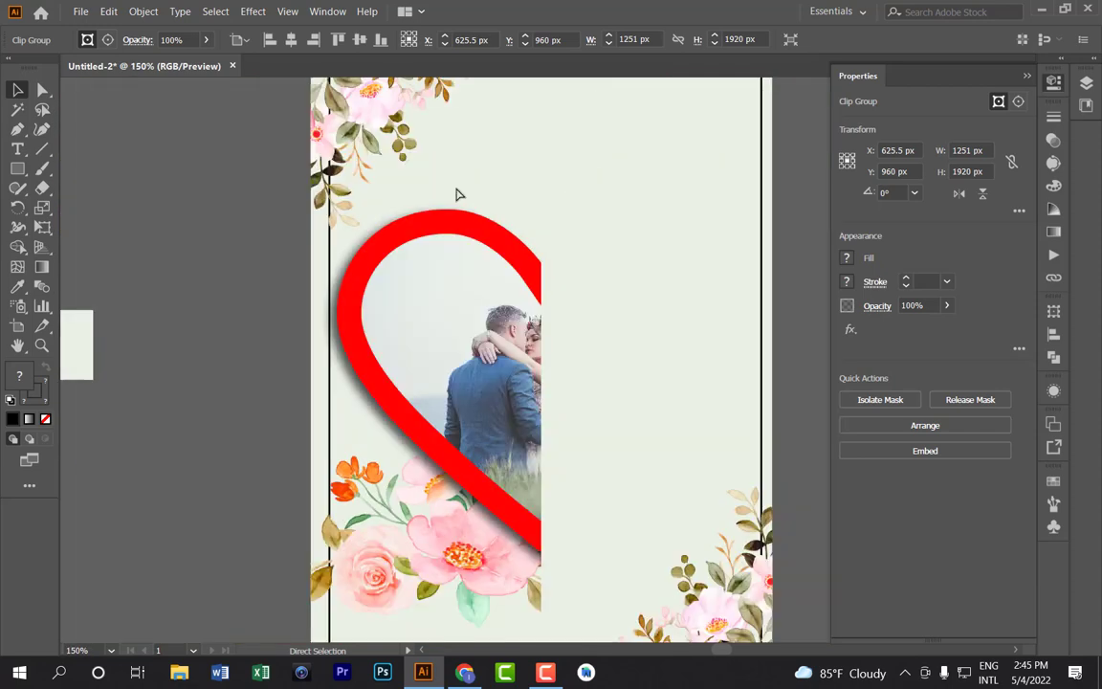
key(ctrl+minus)
click(351, 199)
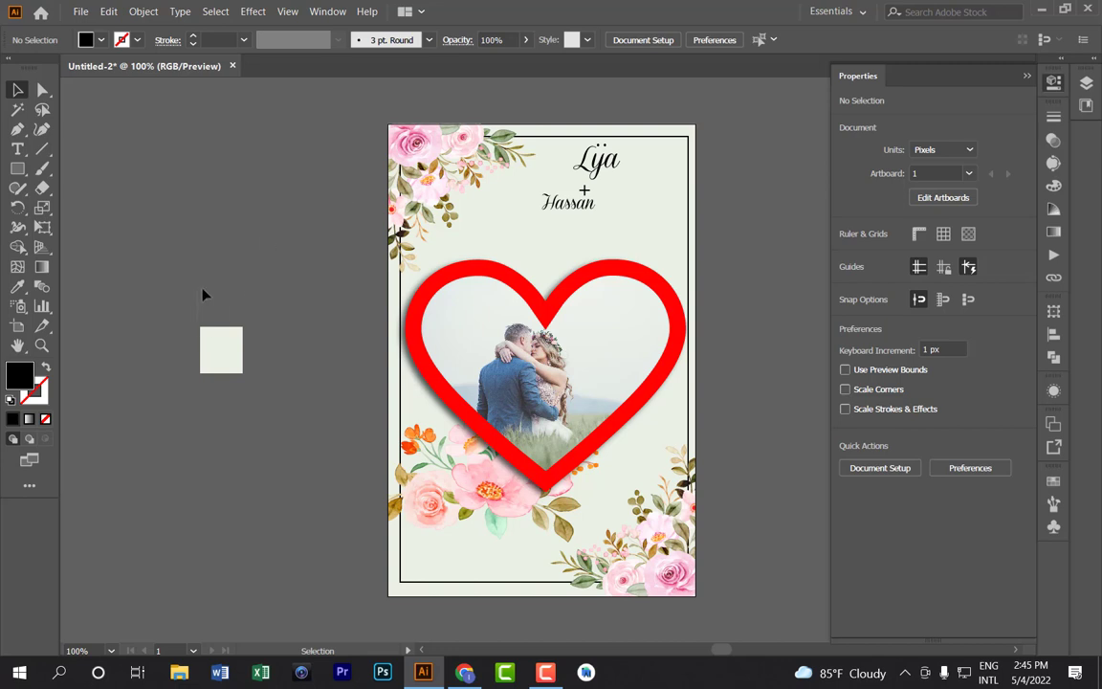
Delete the stray pale square and type 'wedding' below the names.
drag(265, 403, 237, 369)
key(Delete)
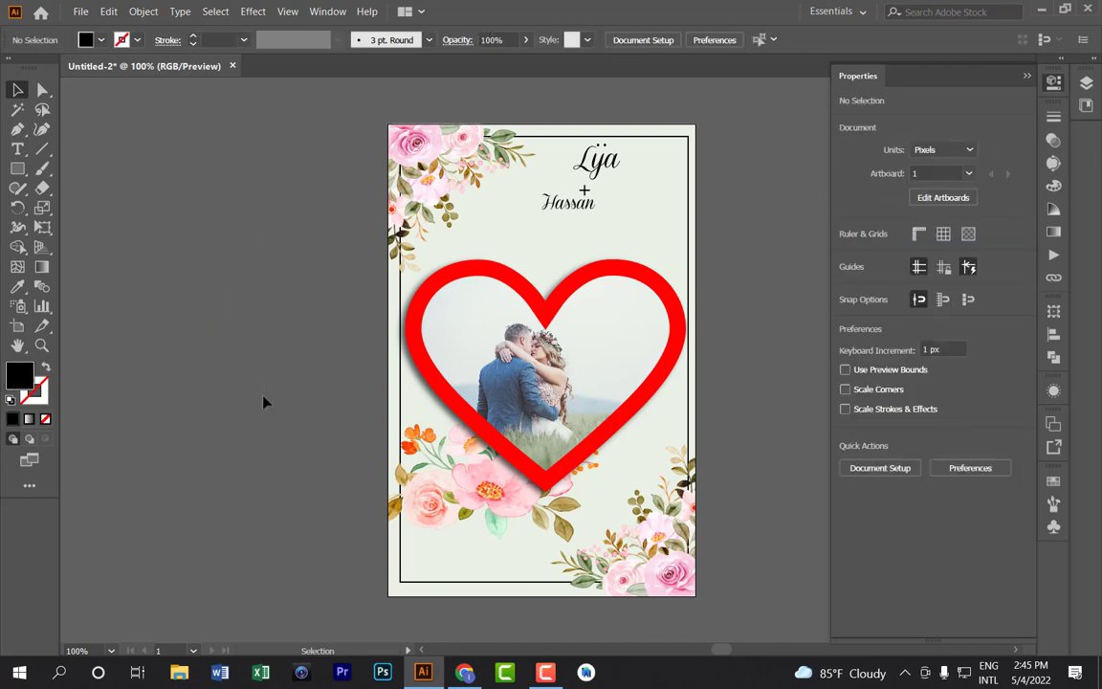
click(17, 151)
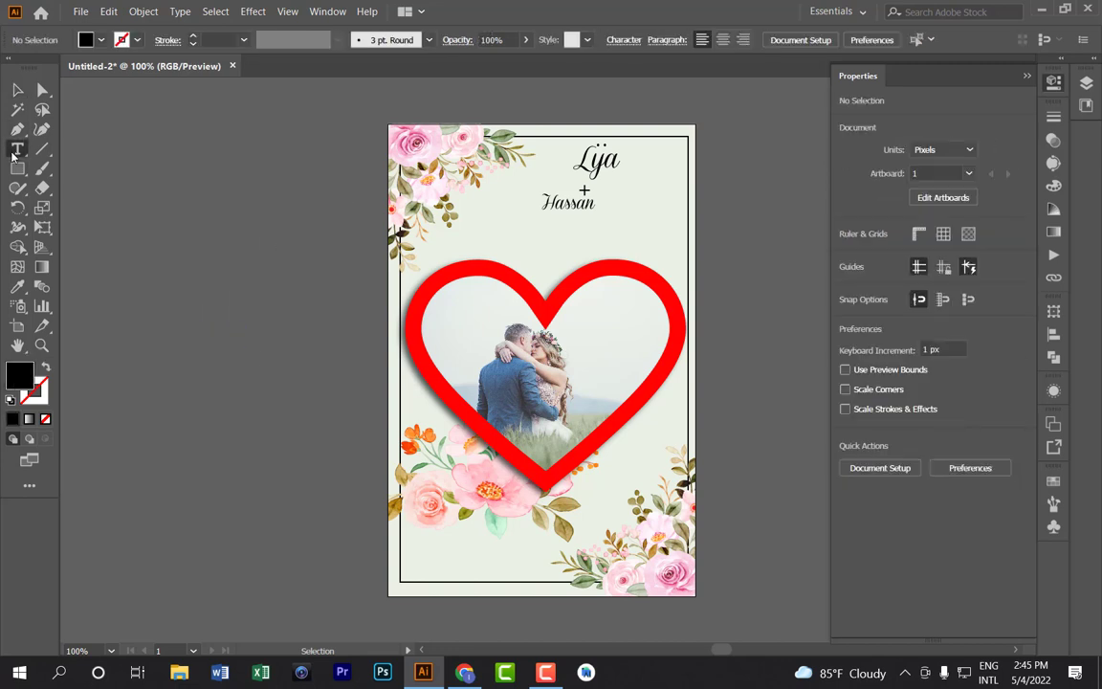
click(517, 232)
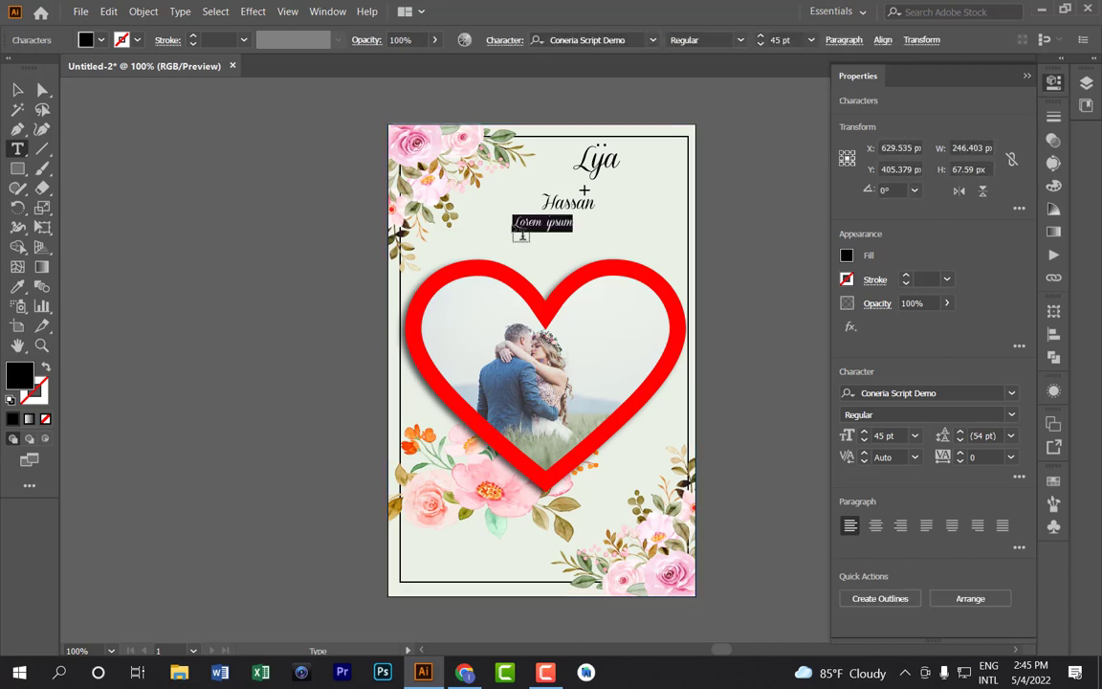
text(wedding)
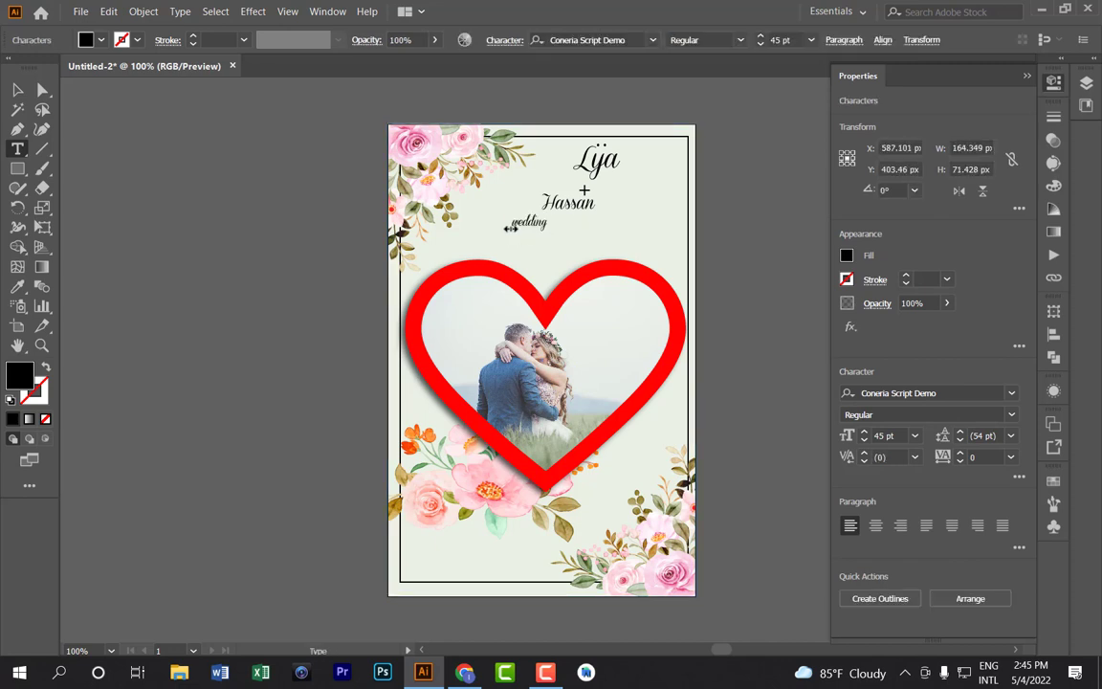
Enlarge 'wedding' to about 145 pt and move it left above the heart.
click(18, 90)
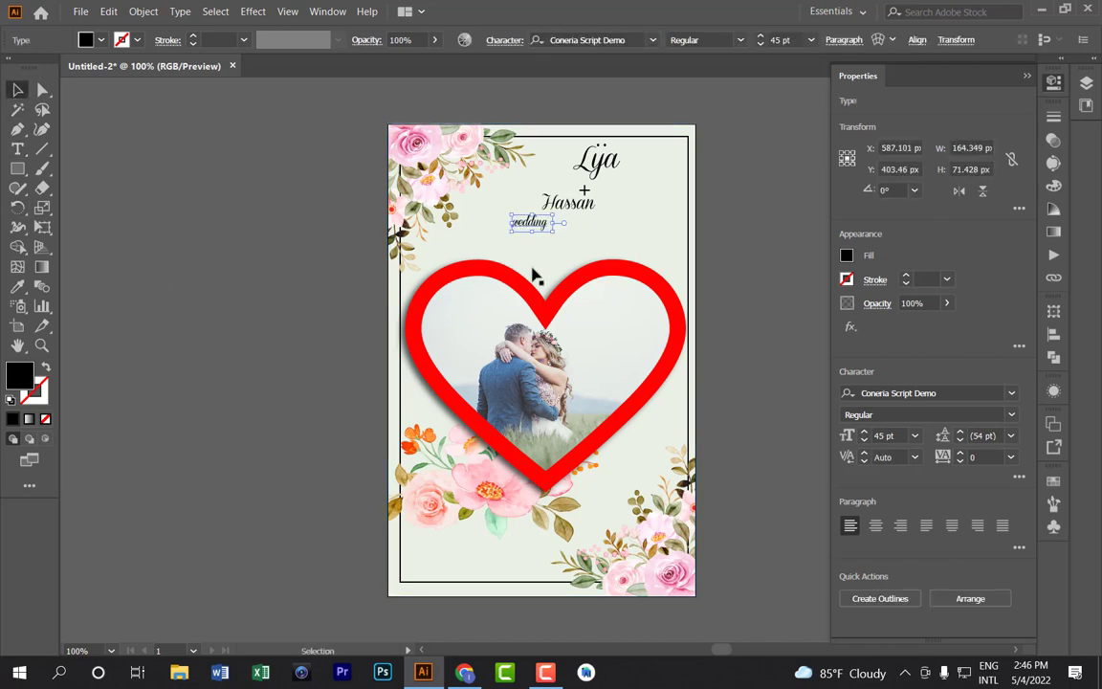
drag(552, 231, 557, 246)
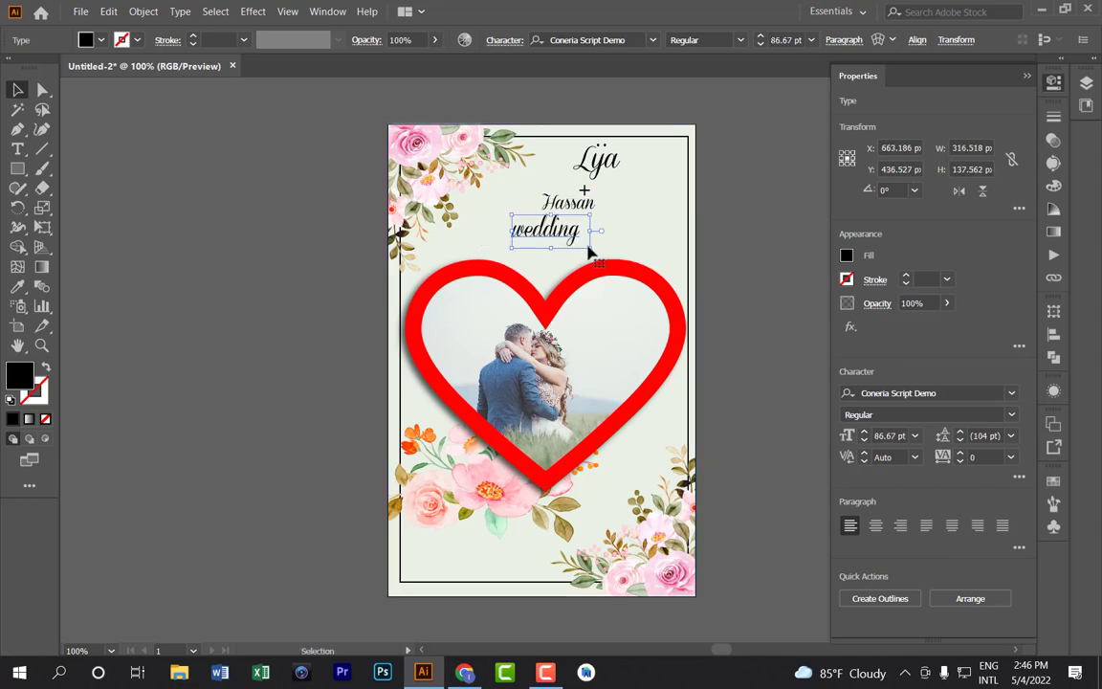
drag(590, 250, 616, 258)
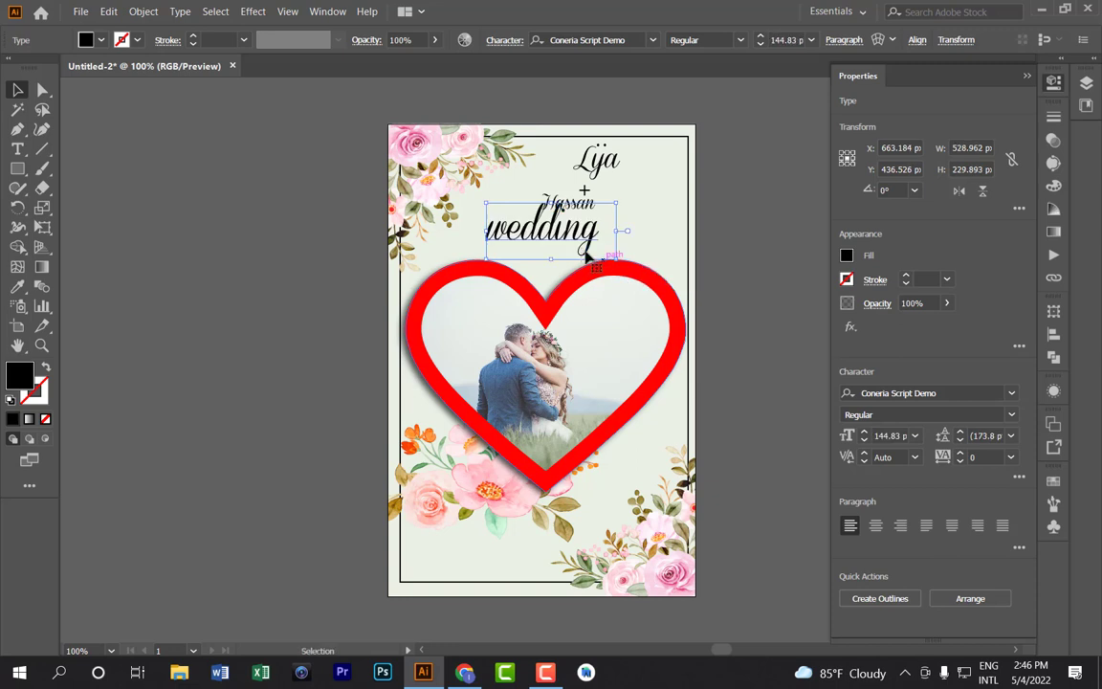
drag(554, 233, 522, 247)
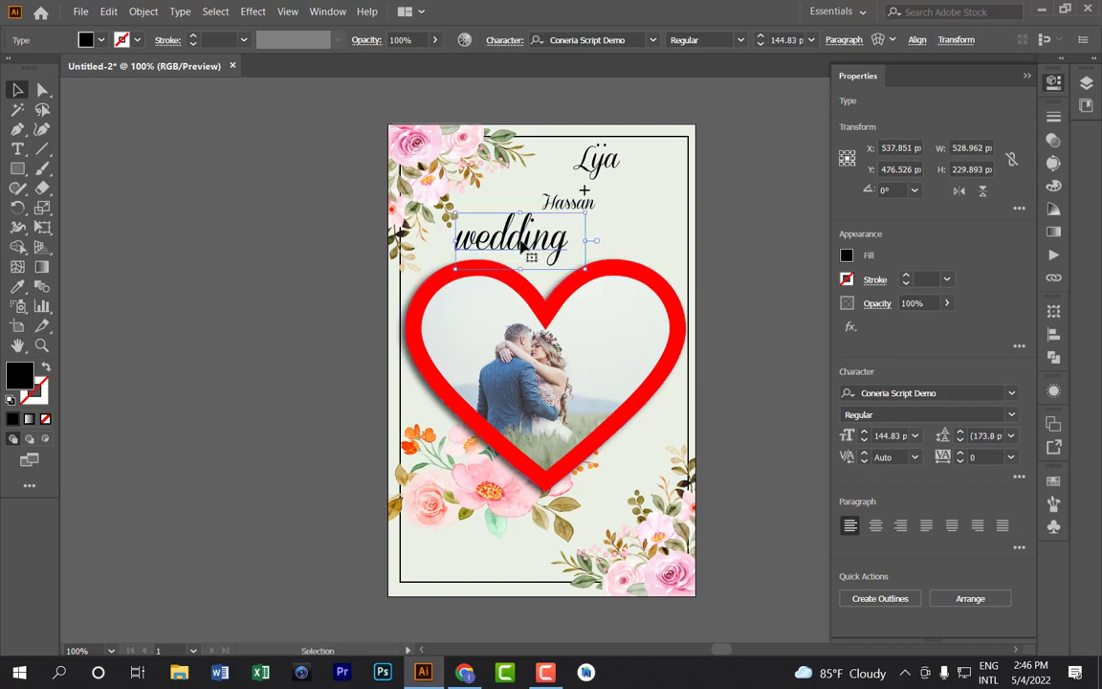
click(275, 273)
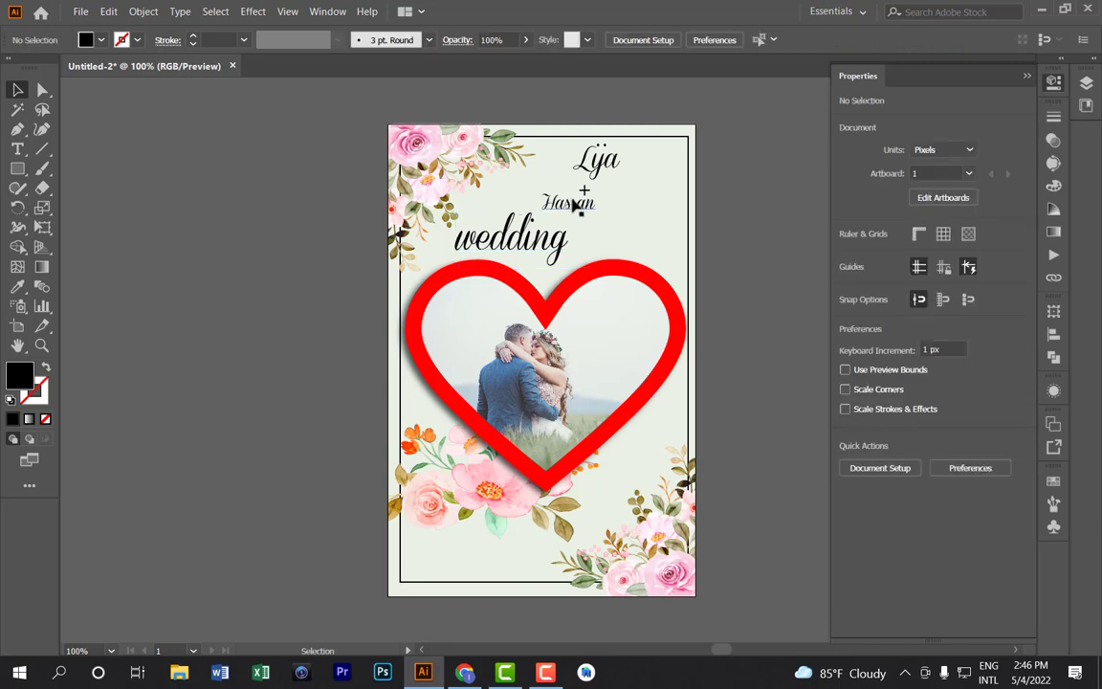
Shift the second name right, set the plus sign between the names, and select all artwork.
mouse_move(575, 212)
mouse_down()
mouse_move(617, 218)
mouse_move(600, 168)
mouse_move(606, 184)
mouse_up()
click(595, 177)
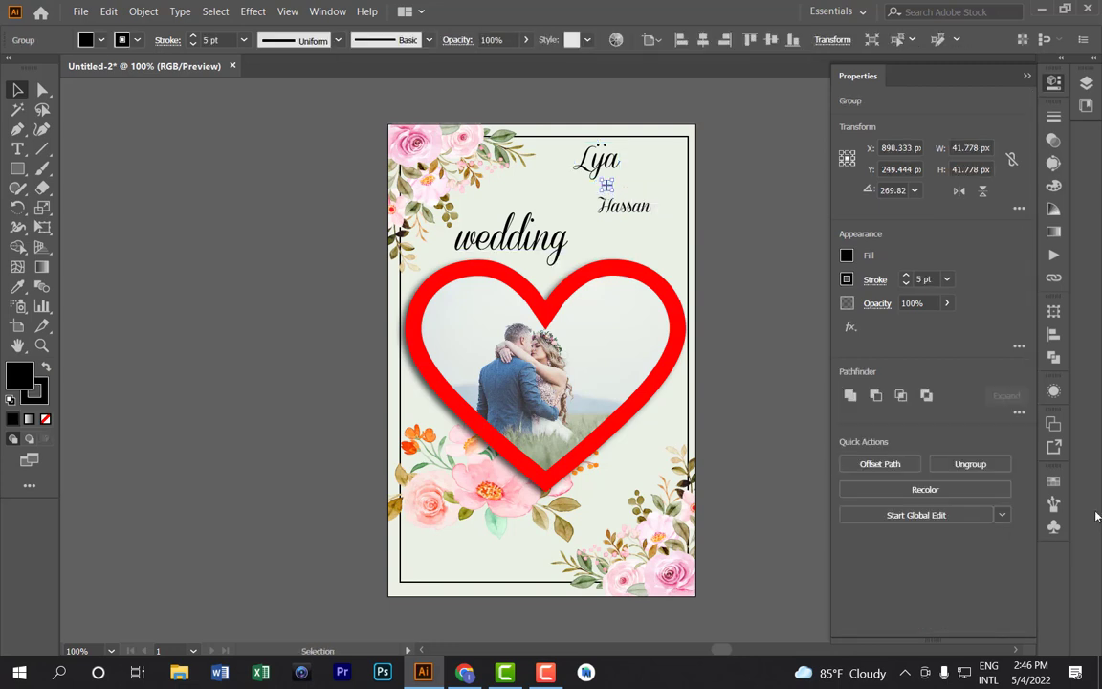
click(764, 357)
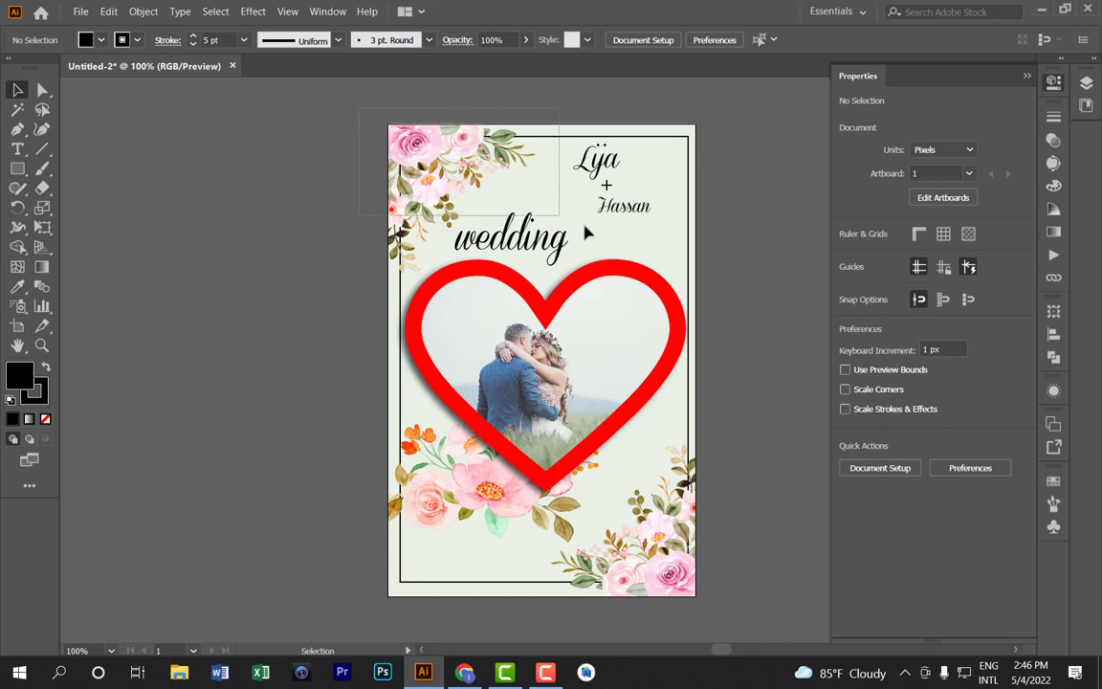
mouse_move(588, 233)
mouse_down()
mouse_move(764, 626)
mouse_move(753, 627)
mouse_up()
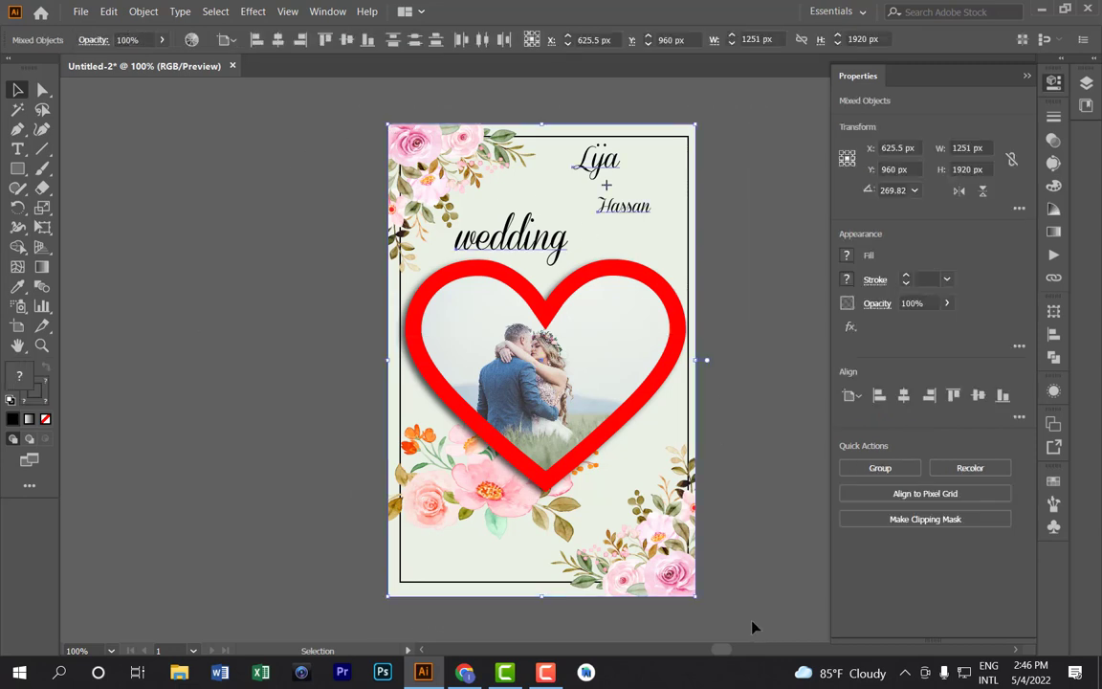